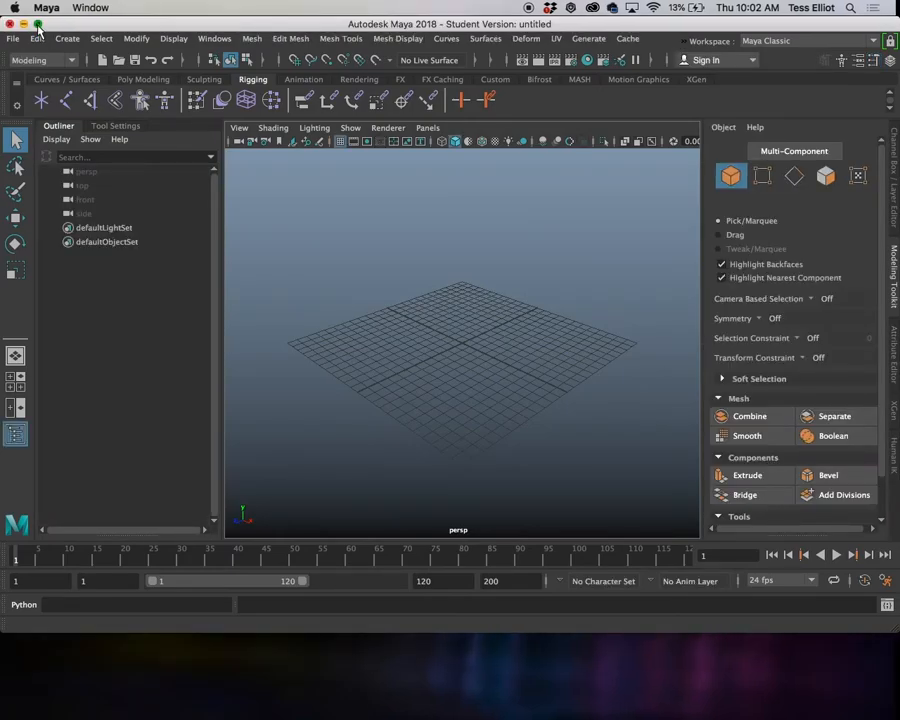
Make the window full screen, switch between the Tool Settings and Outliner, and toggle the Outliner off and back on.
{"action": "left_click", "coordinate": [37, 23]}
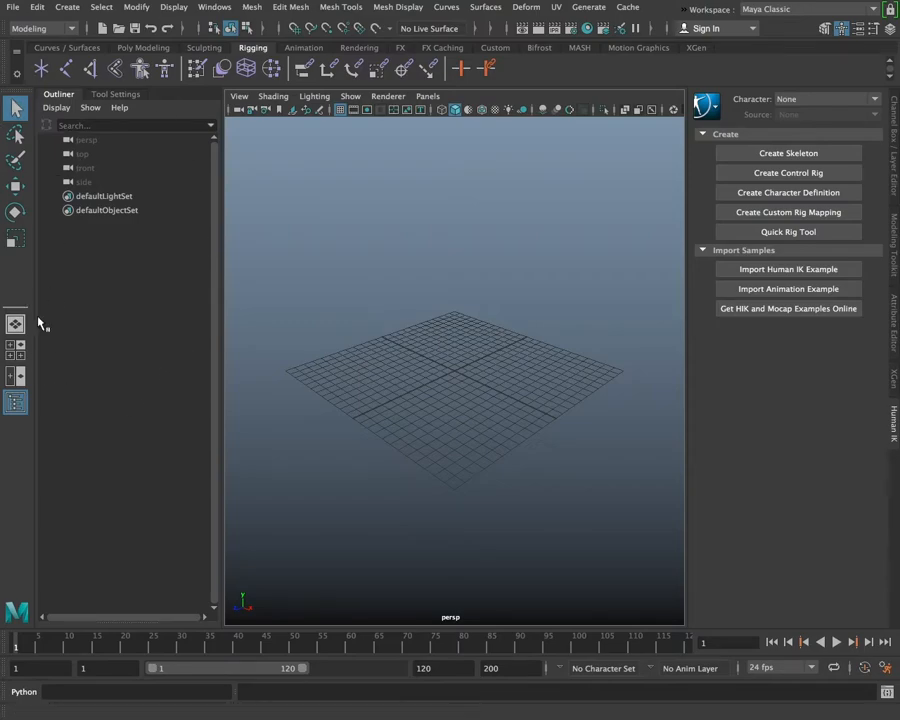
{"action": "left_click", "coordinate": [104, 94]}
{"action": "left_click", "coordinate": [60, 94]}
{"action": "left_click", "coordinate": [15, 403]}
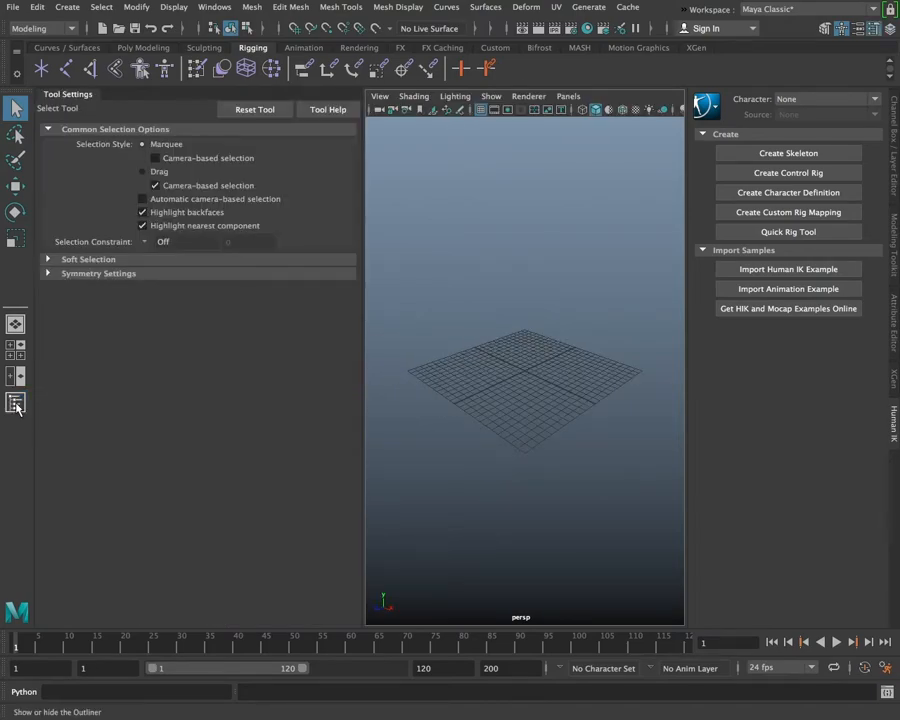
{"action": "left_click", "coordinate": [15, 403]}
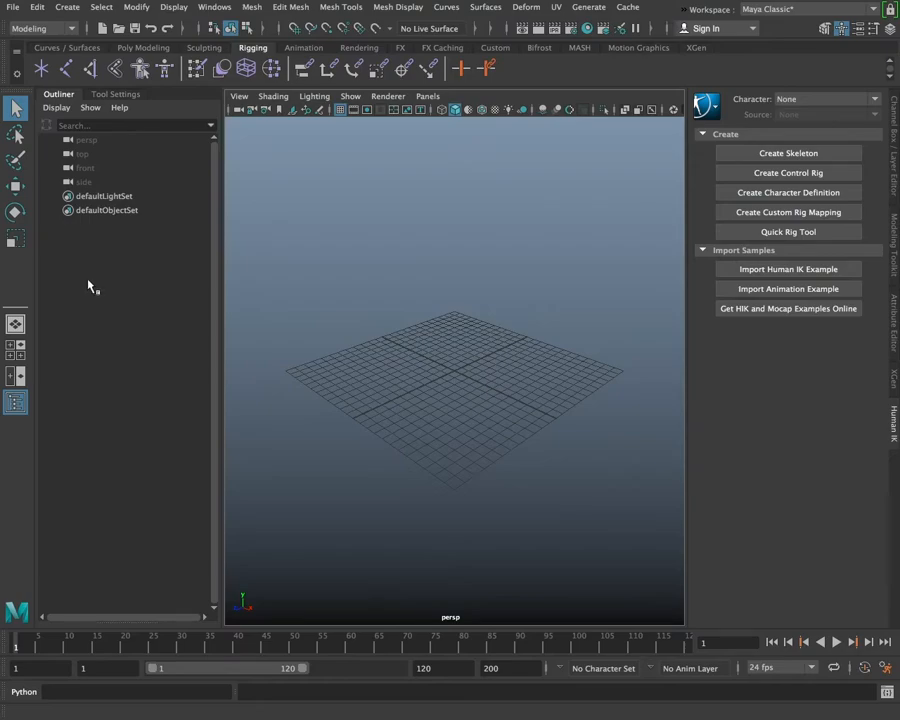
Collapse the Outliner, open the Paint Selection Tool's settings, and bring the Outliner back.
{"action": "left_click", "coordinate": [97, 94]}
{"action": "left_click", "coordinate": [100, 95]}
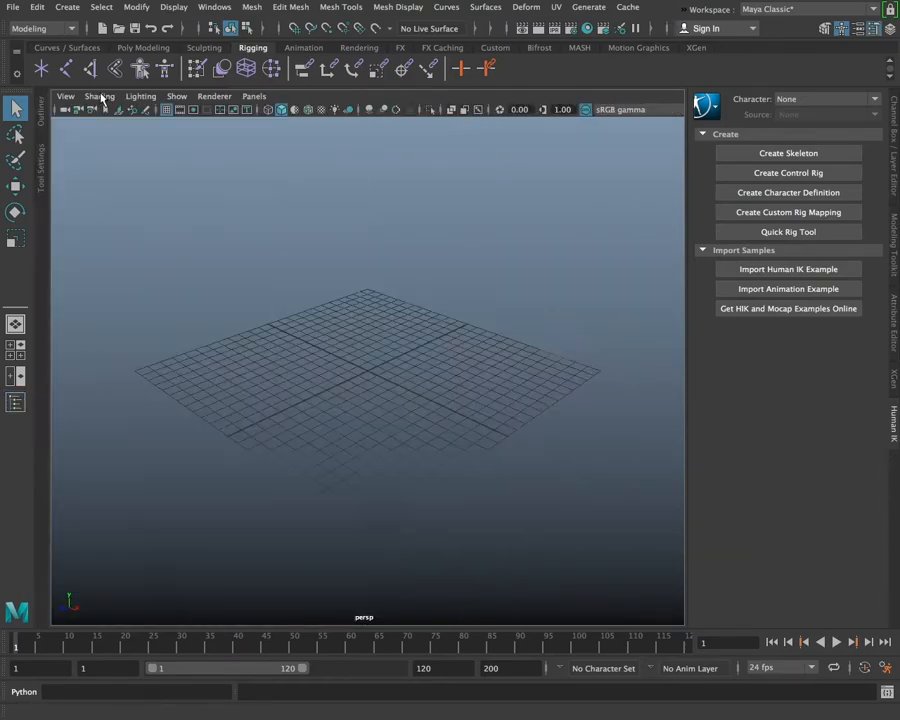
{"action": "double_click", "coordinate": [16, 160]}
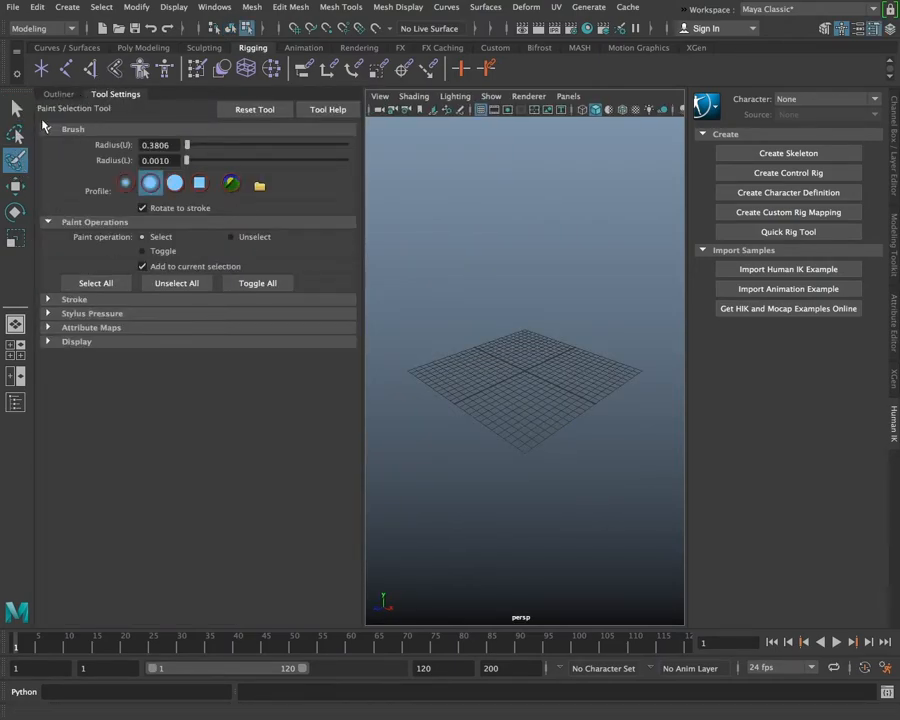
{"action": "left_click", "coordinate": [50, 94]}
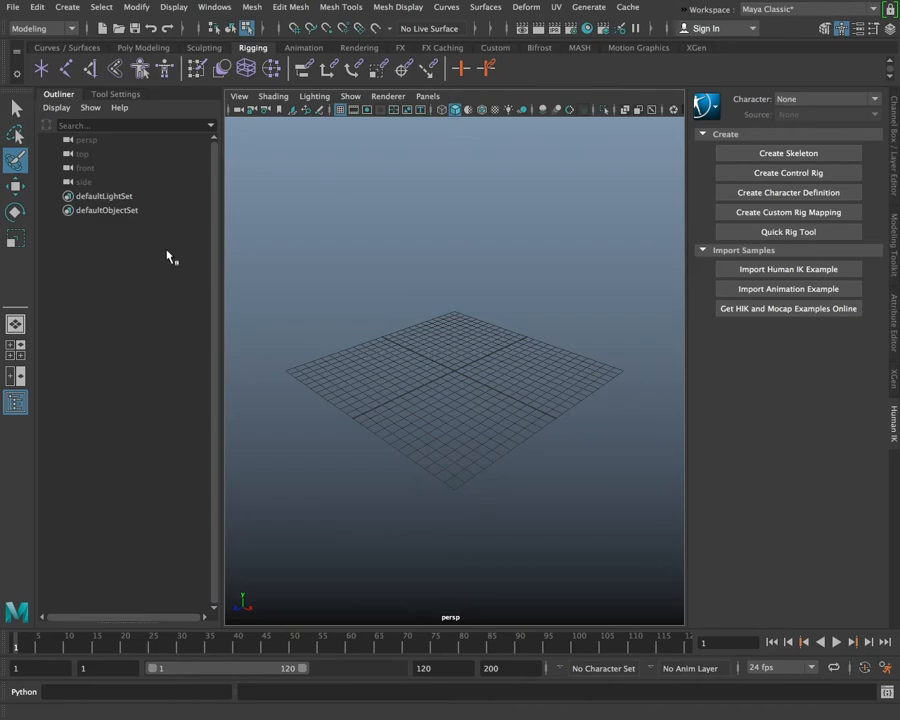
Set up the workspace for polygon modeling with the Modeling menu set, Poly Modeling shelf and Modeling Toolkit.
{"action": "left_click", "coordinate": [71, 30]}
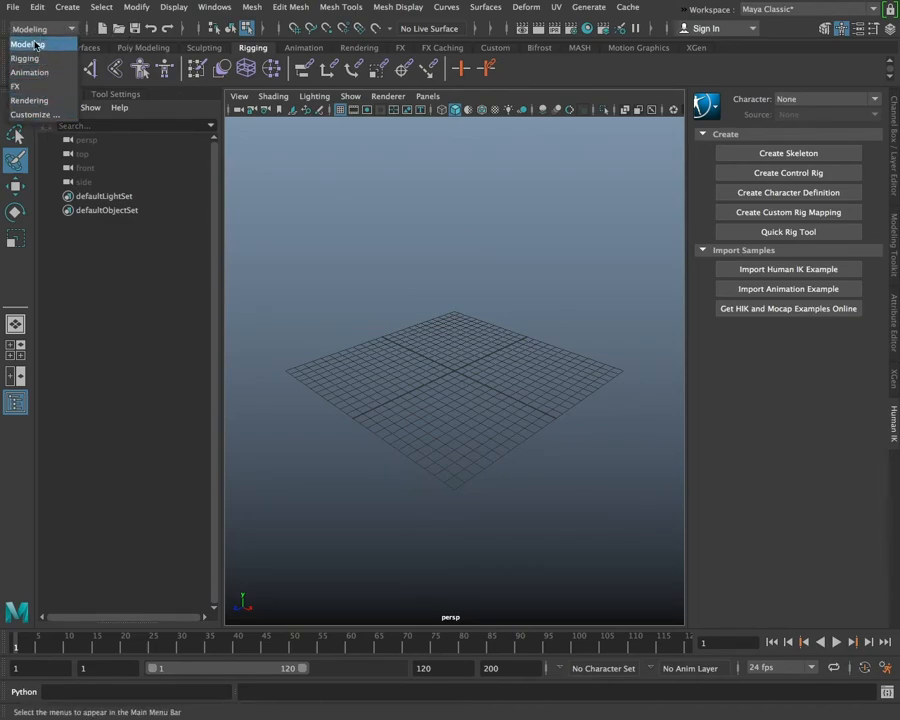
{"action": "left_click", "coordinate": [36, 44]}
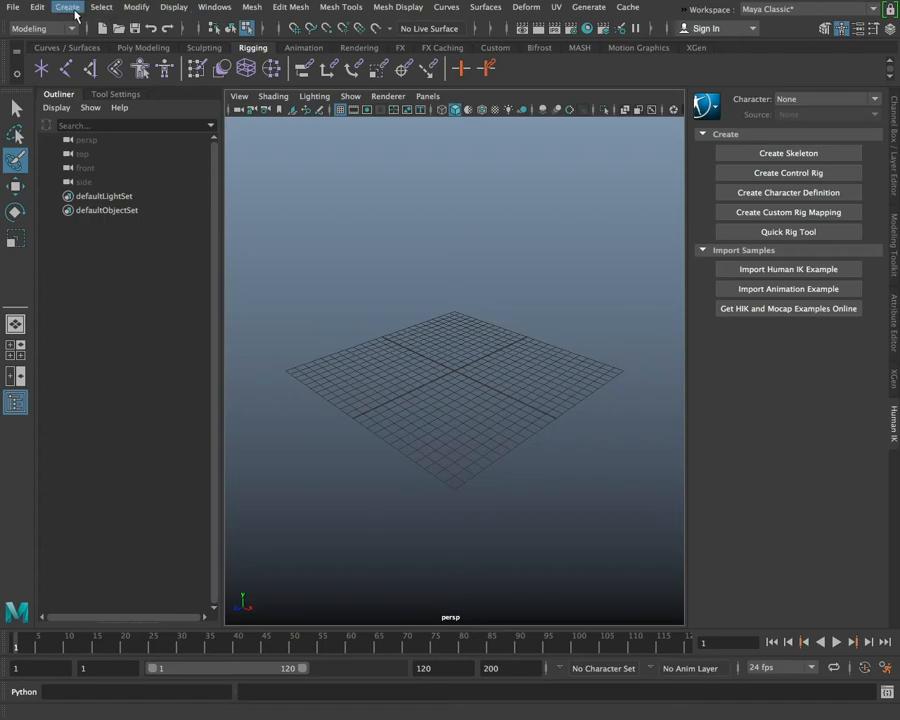
{"action": "left_click", "coordinate": [133, 48]}
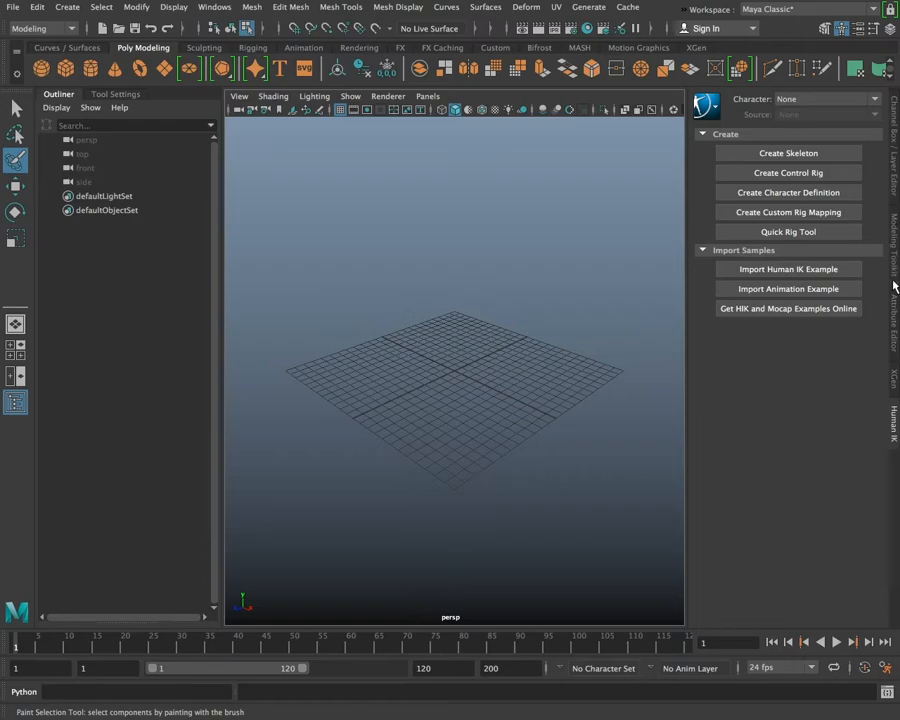
{"action": "left_click", "coordinate": [896, 274]}
Create a polygon cube on the grid, and activate the Select Tool in object selection mode.
{"action": "left_click", "coordinate": [762, 143]}
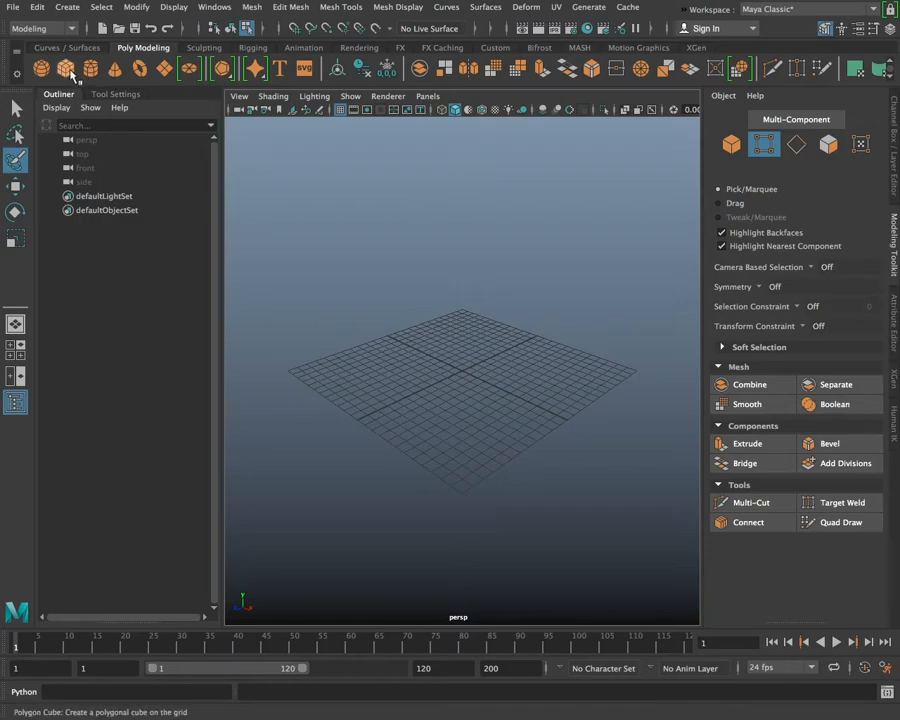
{"action": "left_click", "coordinate": [67, 70]}
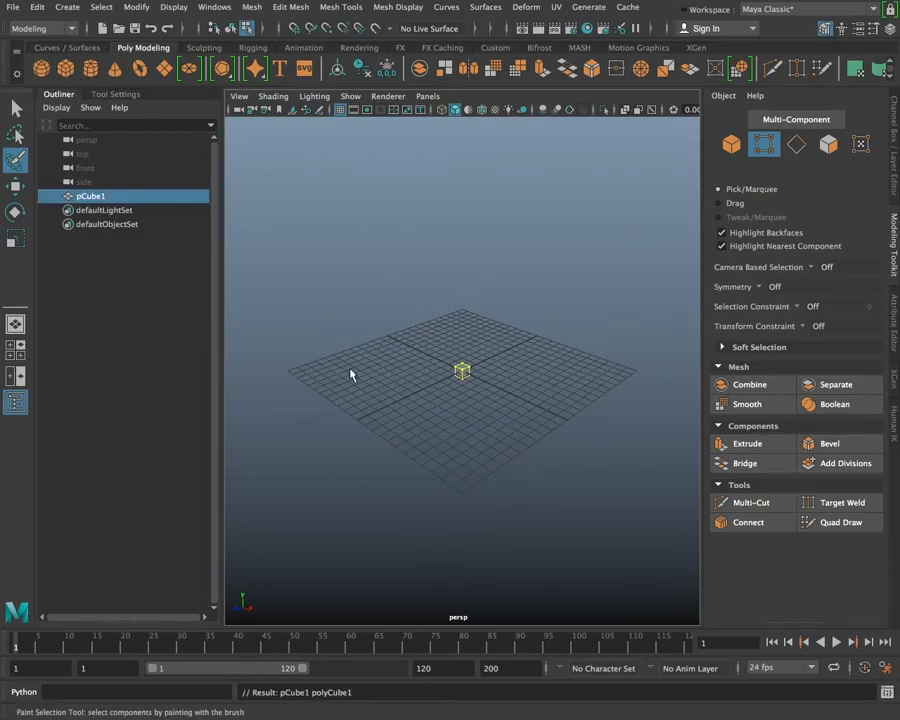
{"action": "scroll", "coordinate": [473, 368], "scroll_direction": "up", "scroll_amount": 5}
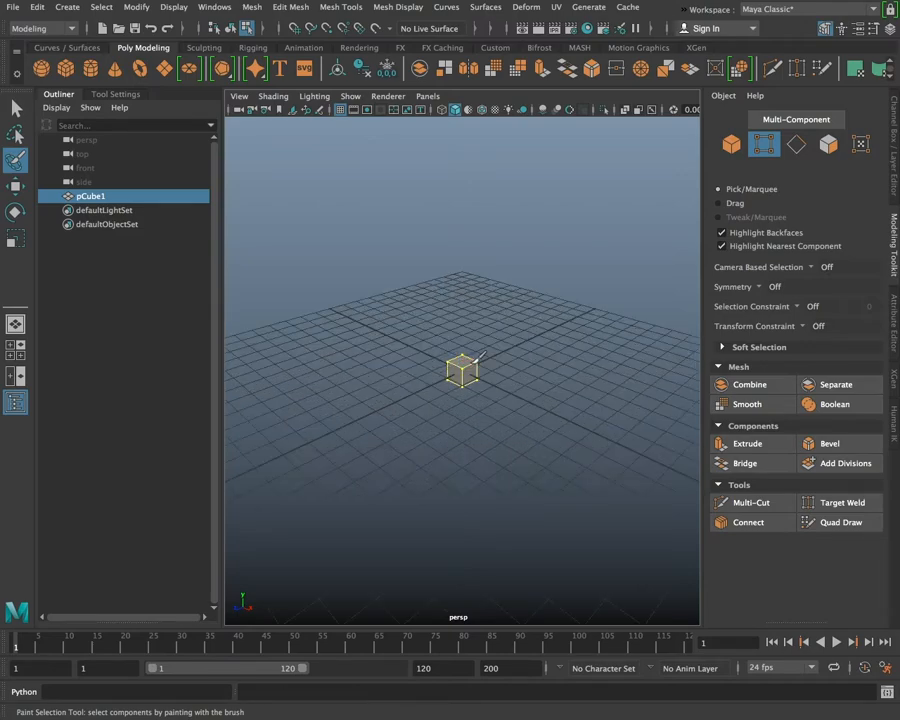
{"action": "left_click", "coordinate": [15, 107]}
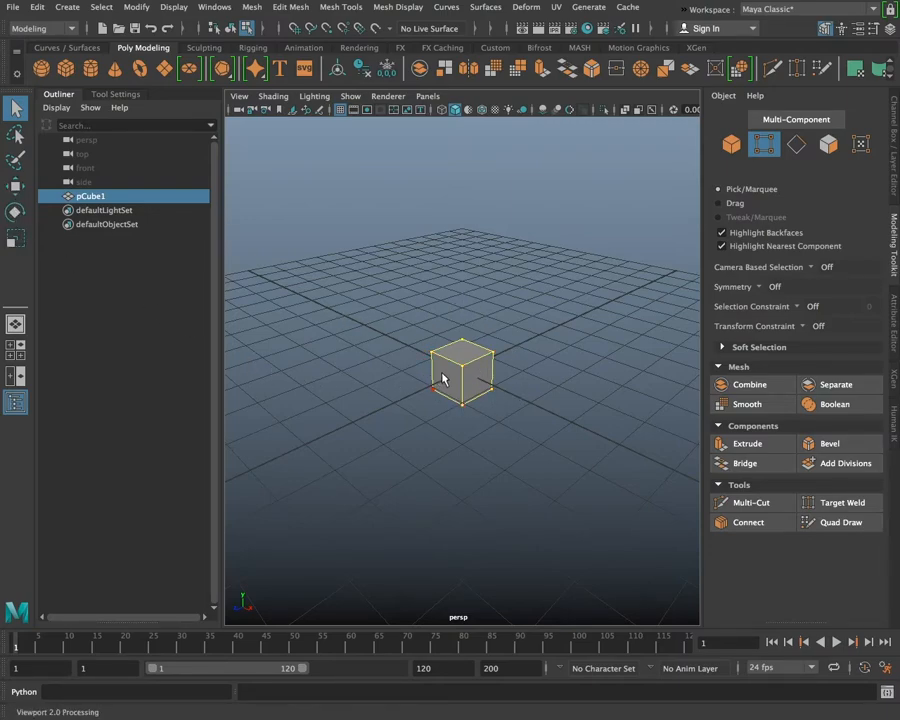
{"action": "left_click", "coordinate": [731, 144]}
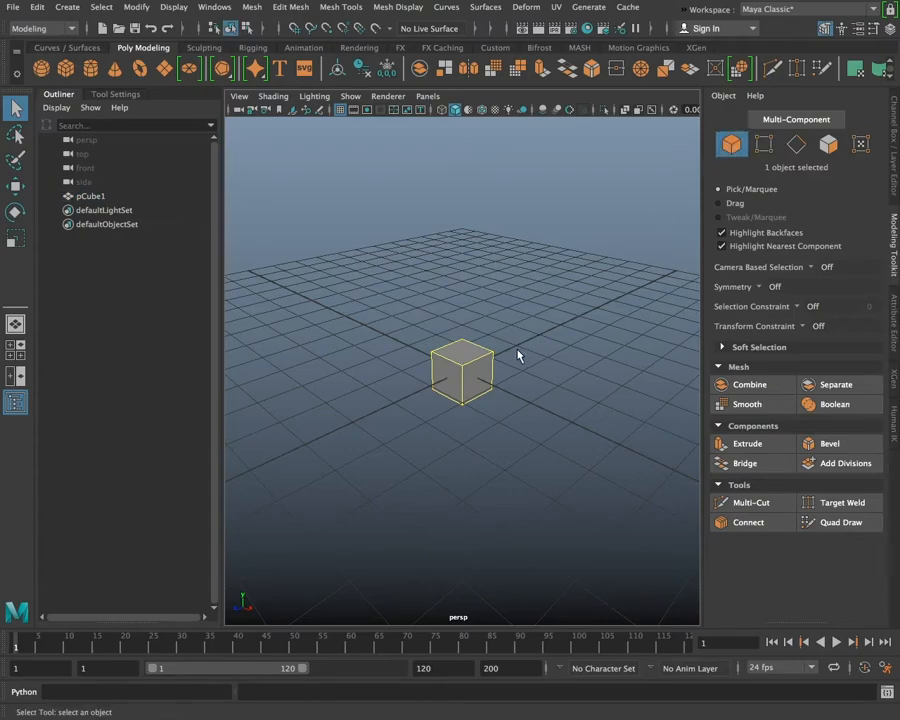
Hide and reopen the Modeling Toolkit, and delete the cube from the viewport.
{"action": "right_click_drag", "start_coordinate": [475, 374], "coordinate": [719, 229]}
{"action": "left_click", "coordinate": [894, 228]}
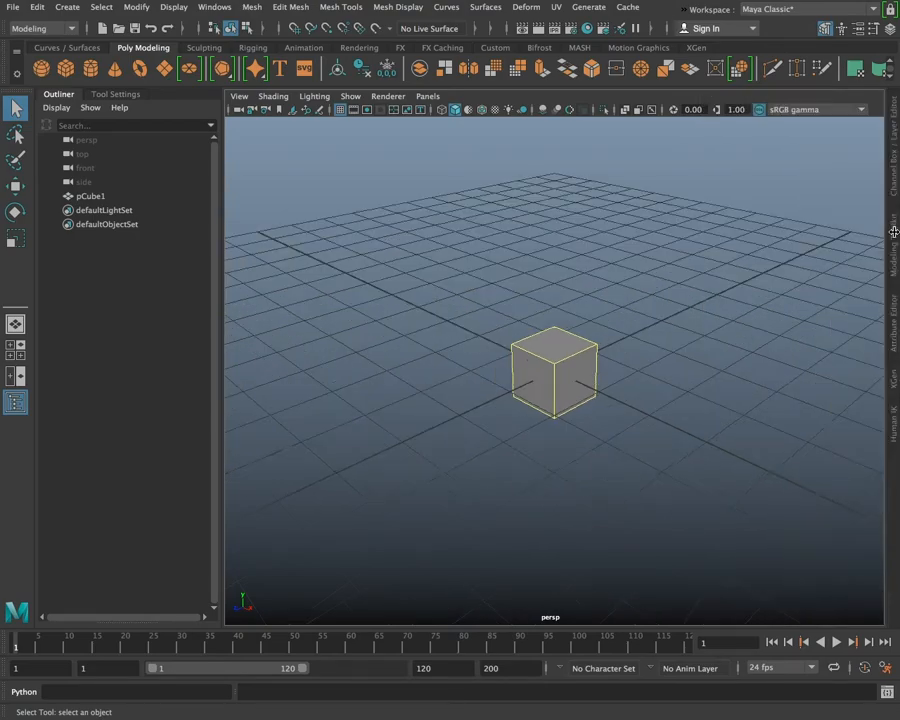
{"action": "left_click", "coordinate": [894, 231]}
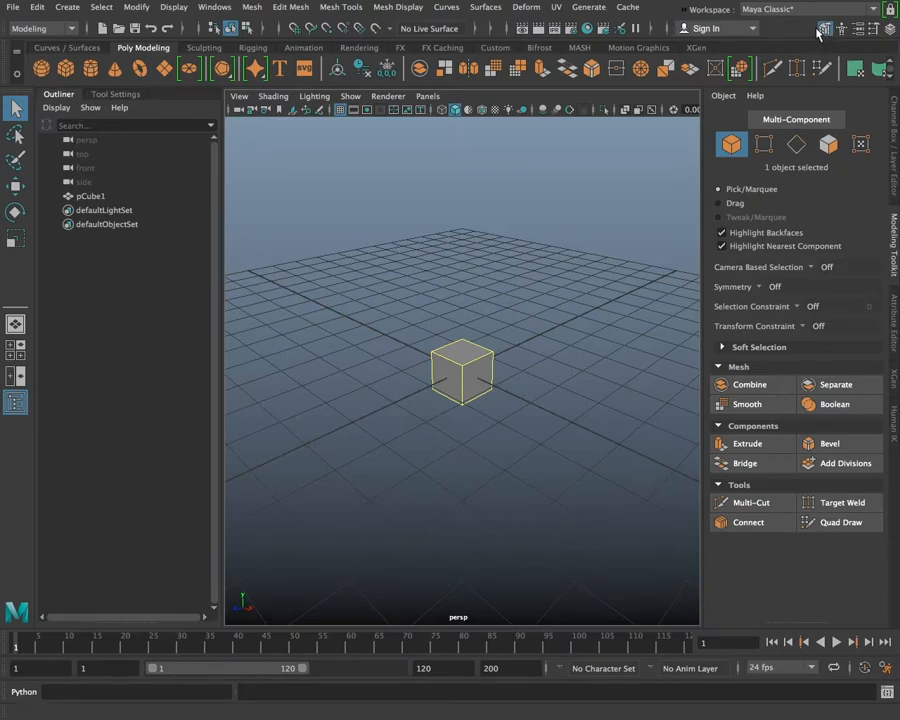
{"action": "key", "text": "Delete"}
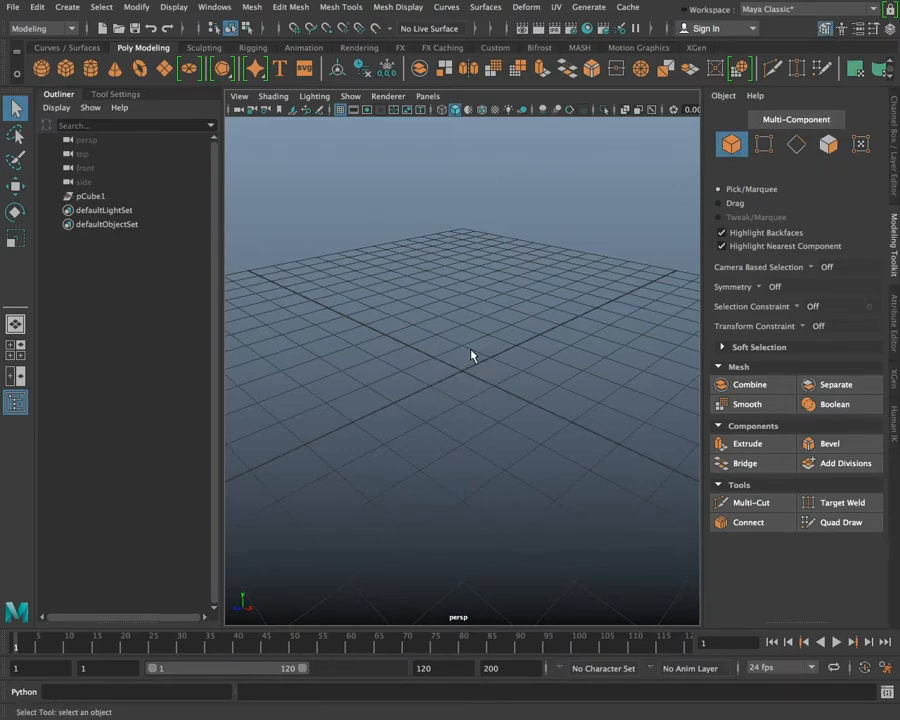
Set the project to a new Maya_Demo folder inside the Space folder and create a default workspace for it.
{"action": "left_click", "coordinate": [13, 7]}
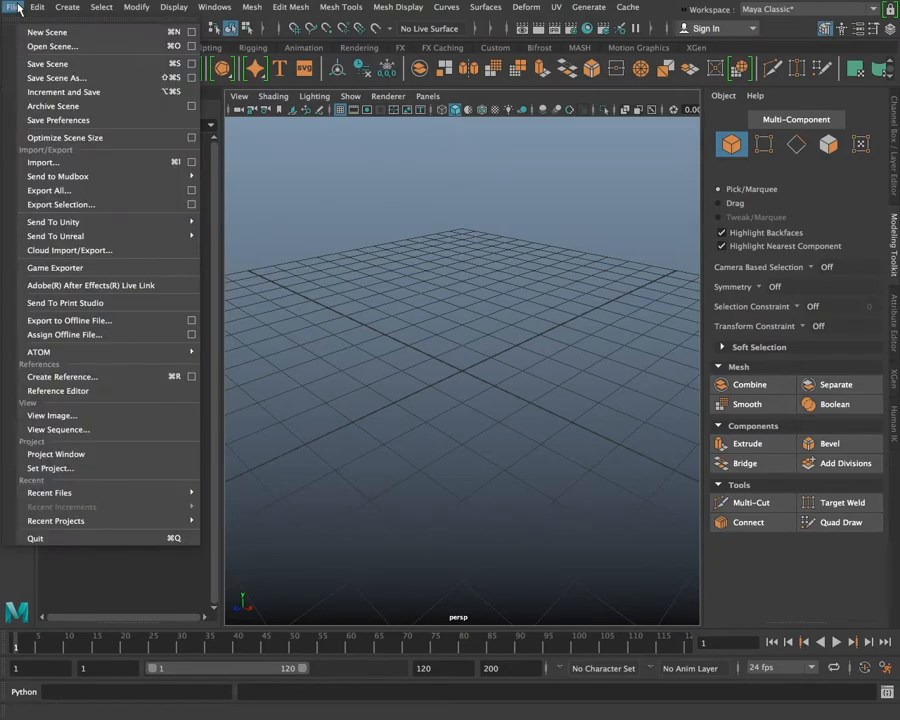
{"action": "left_click", "coordinate": [57, 468]}
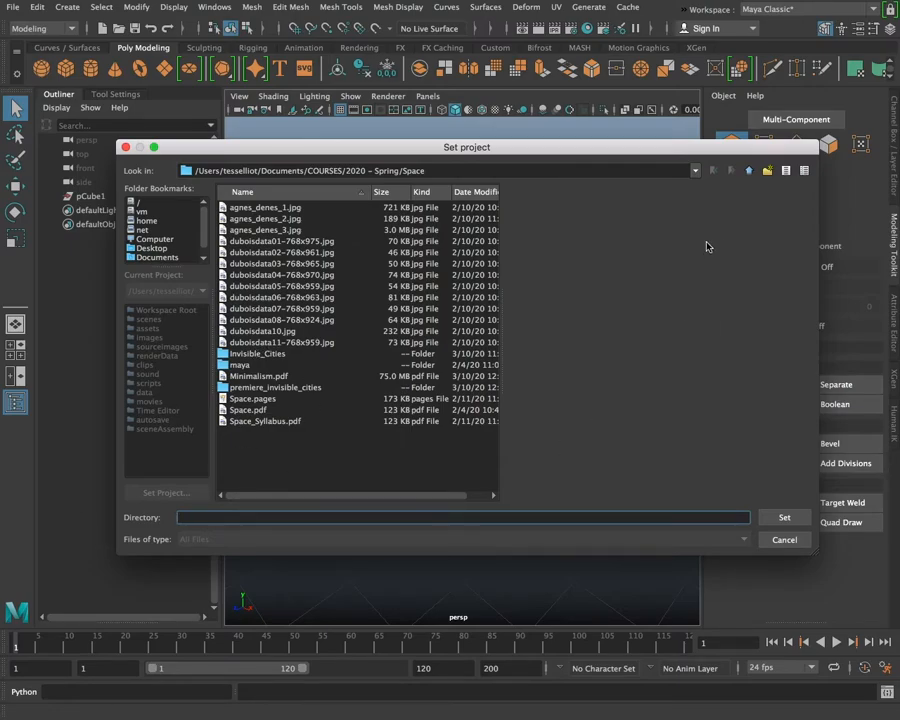
{"action": "left_click", "coordinate": [767, 172]}
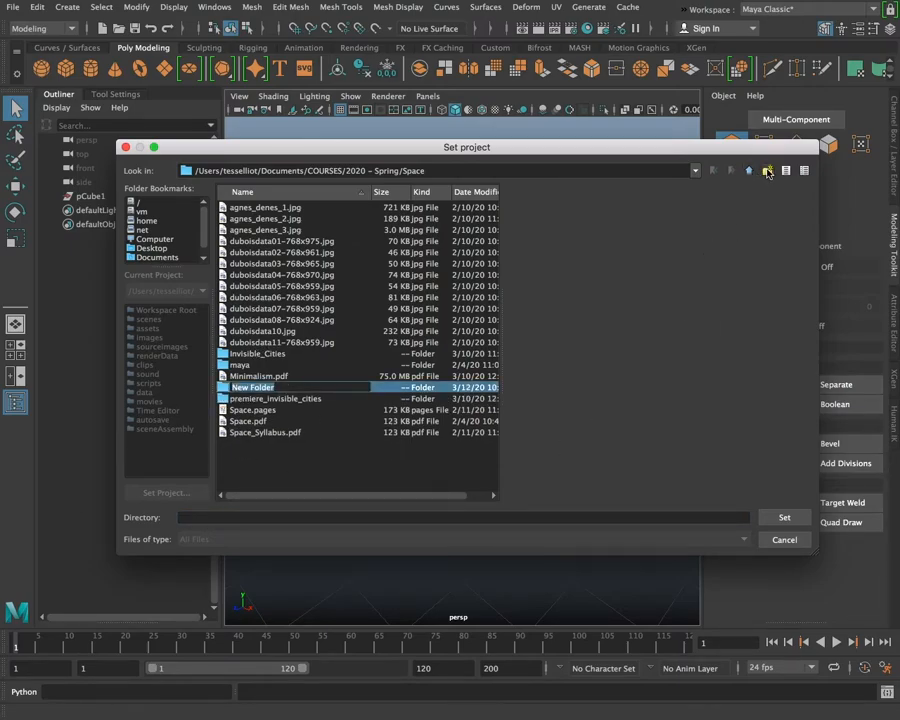
{"action": "type", "text": "Mav"}
{"action": "left_click", "coordinate": [784, 517]}
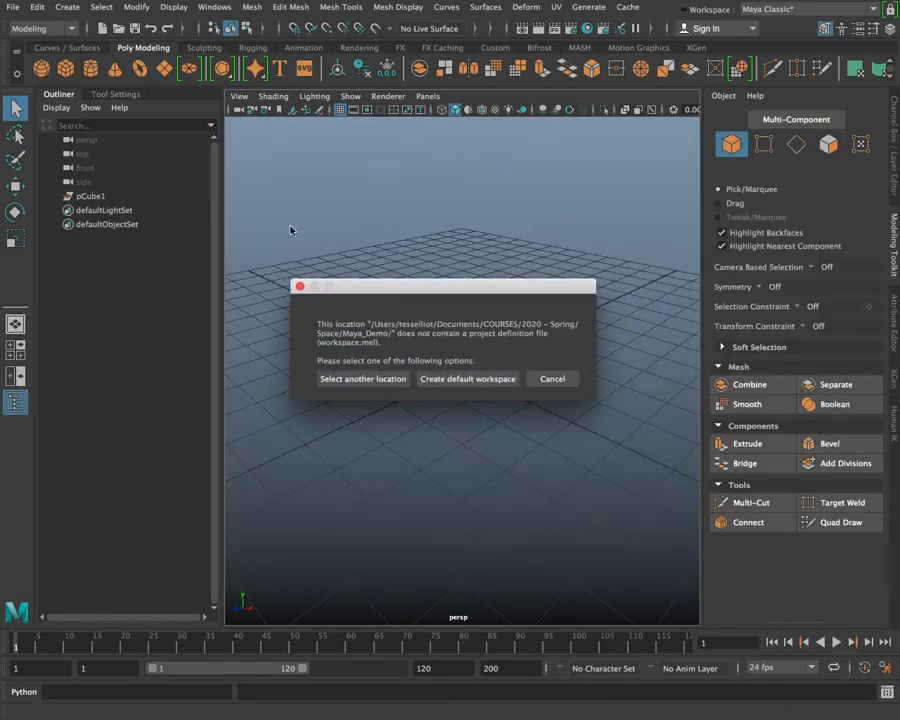
{"action": "left_click", "coordinate": [454, 386]}
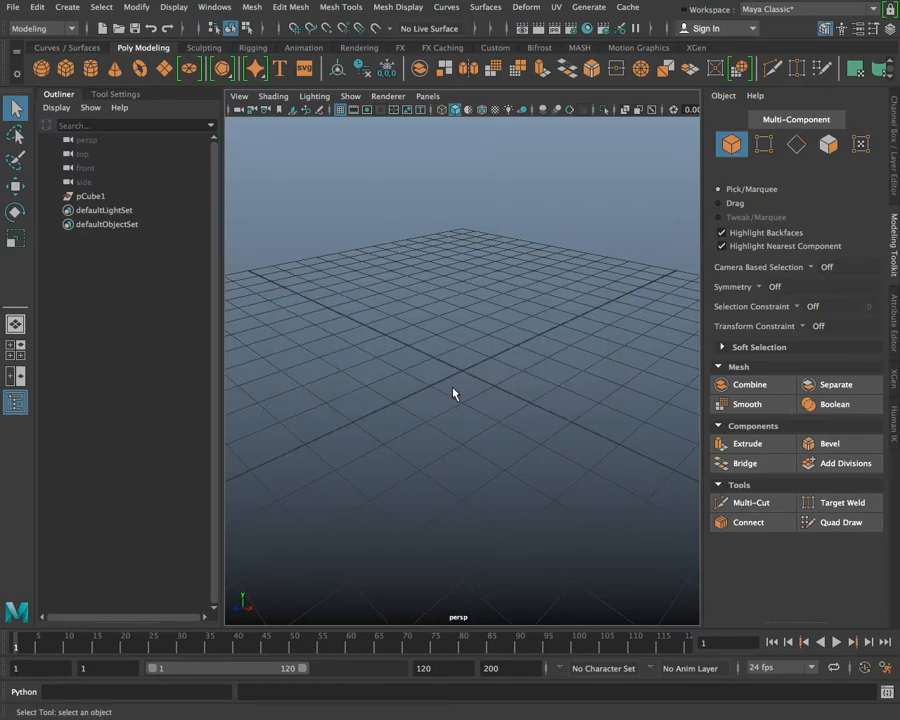
Review the Maya_Demo project's primary locations in the Project Window and accept them.
{"action": "left_click", "coordinate": [12, 8]}
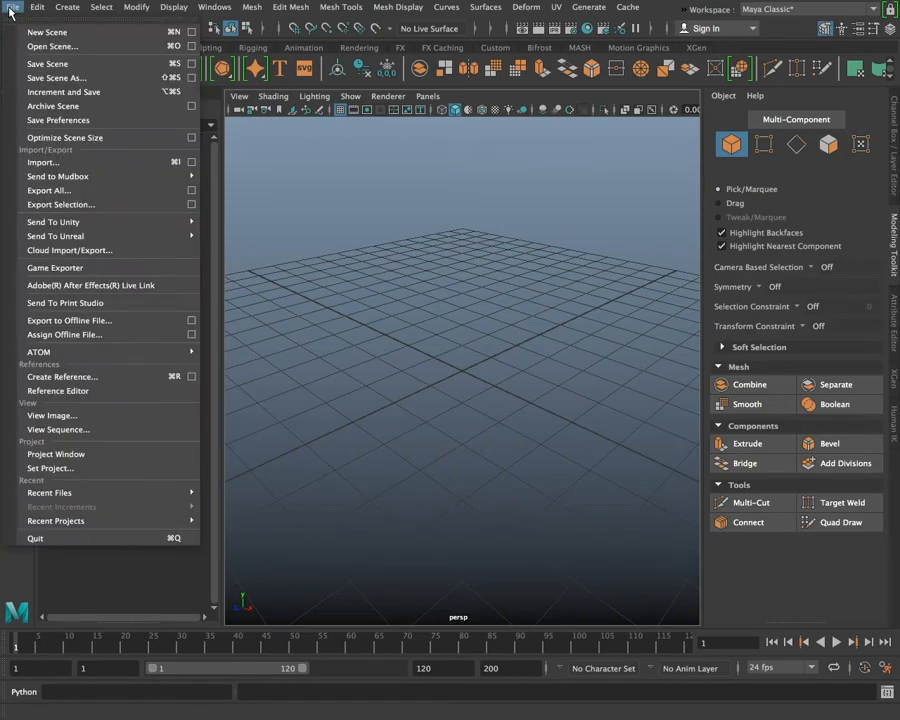
{"action": "left_click", "coordinate": [118, 454]}
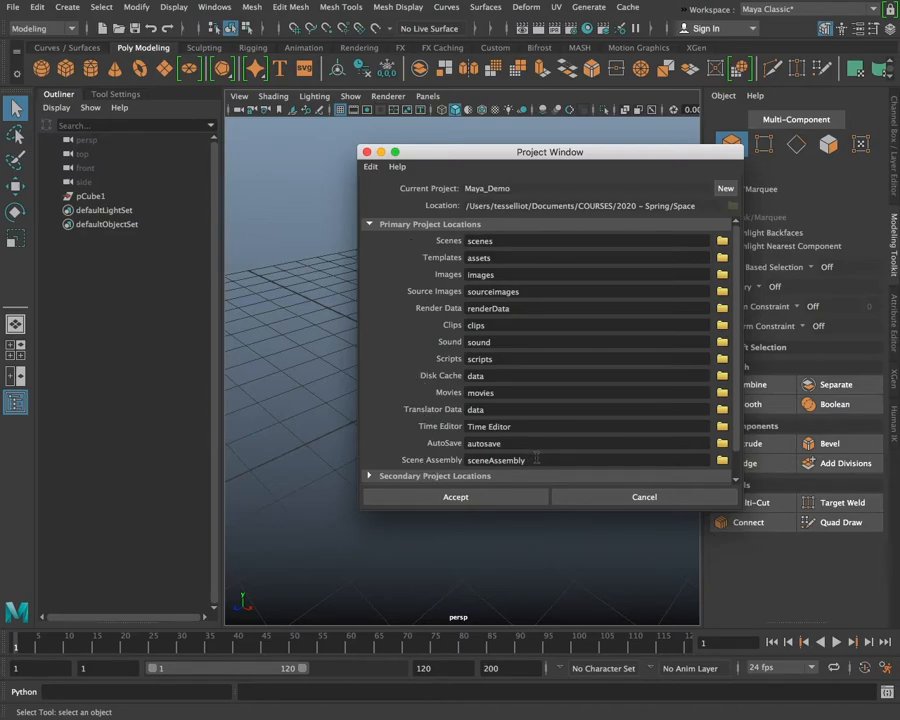
{"action": "left_click_drag", "start_coordinate": [551, 150], "coordinate": [454, 141]}
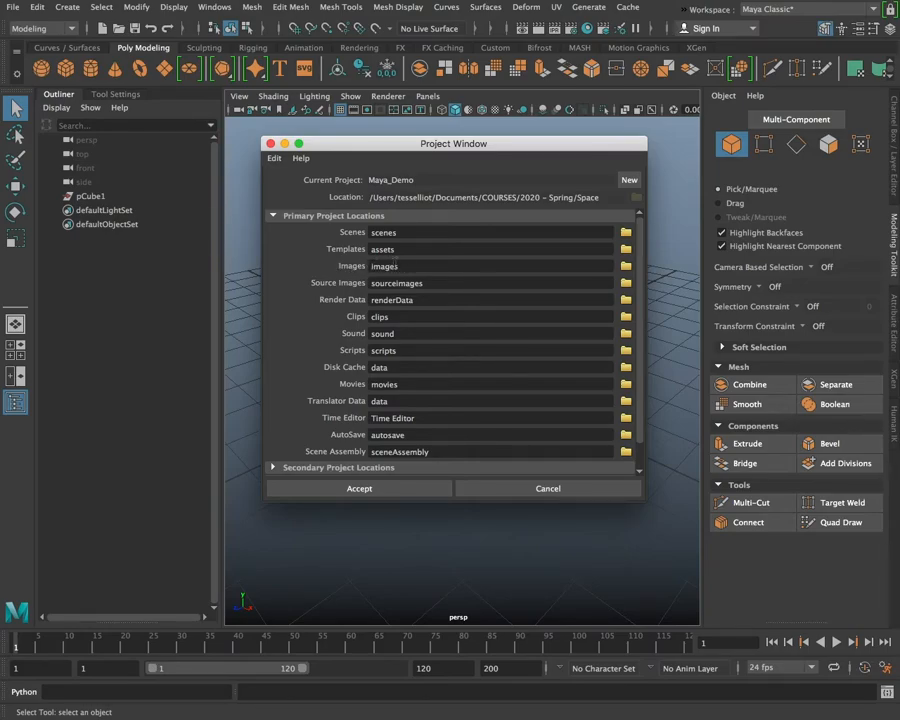
{"action": "left_click", "coordinate": [409, 489]}
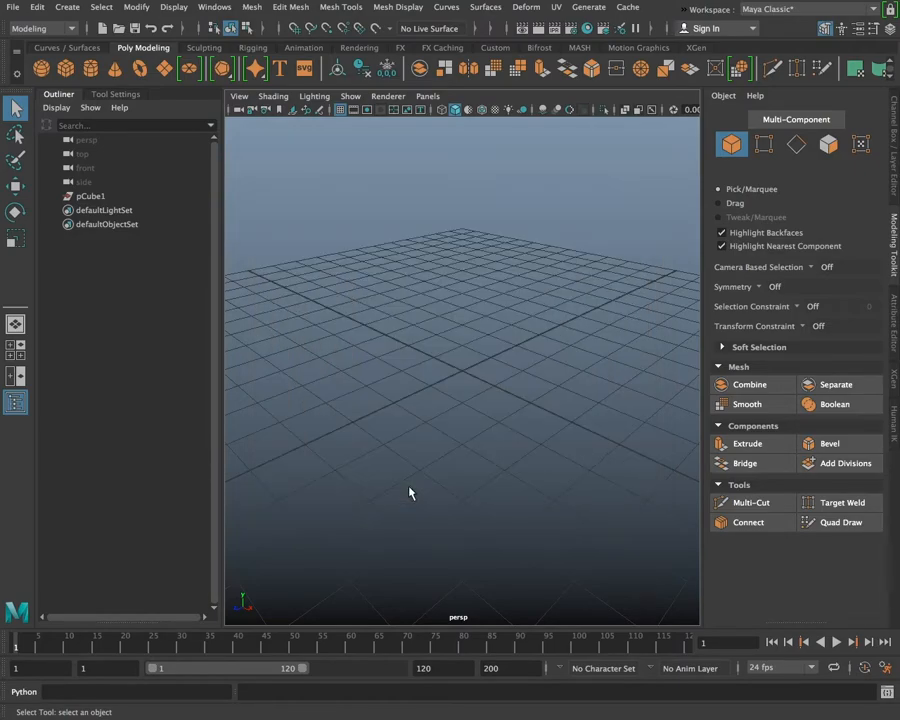
Save the scene as invisible_cities in the project's scenes folder, in Maya Binary format, accepting the student version notice.
{"action": "left_click", "coordinate": [12, 7]}
{"action": "left_click", "coordinate": [37, 80]}
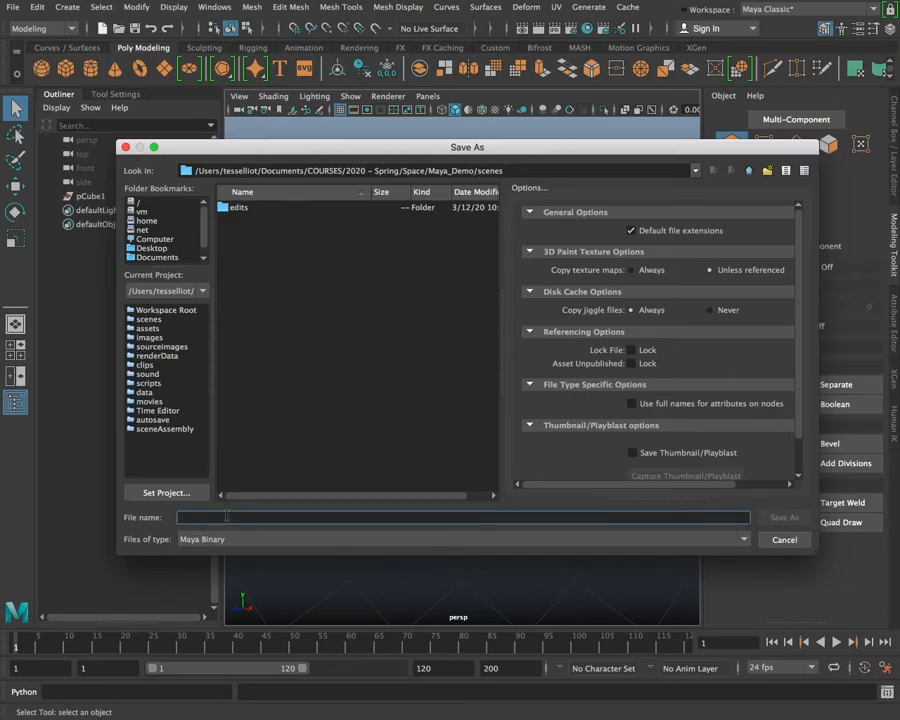
{"action": "type", "text": "invisible_cities"}
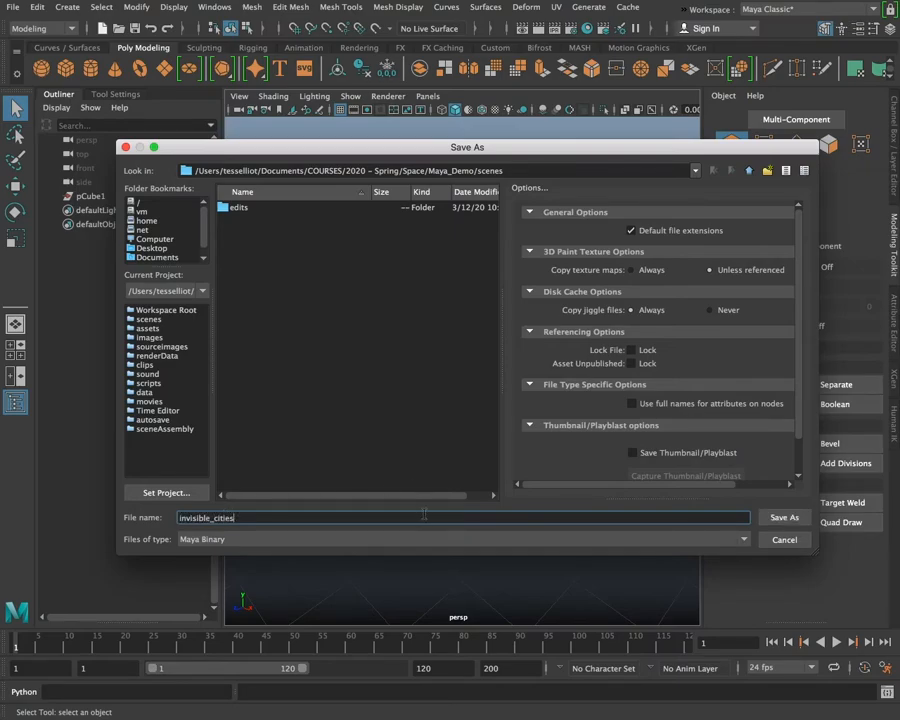
{"action": "left_click", "coordinate": [782, 517]}
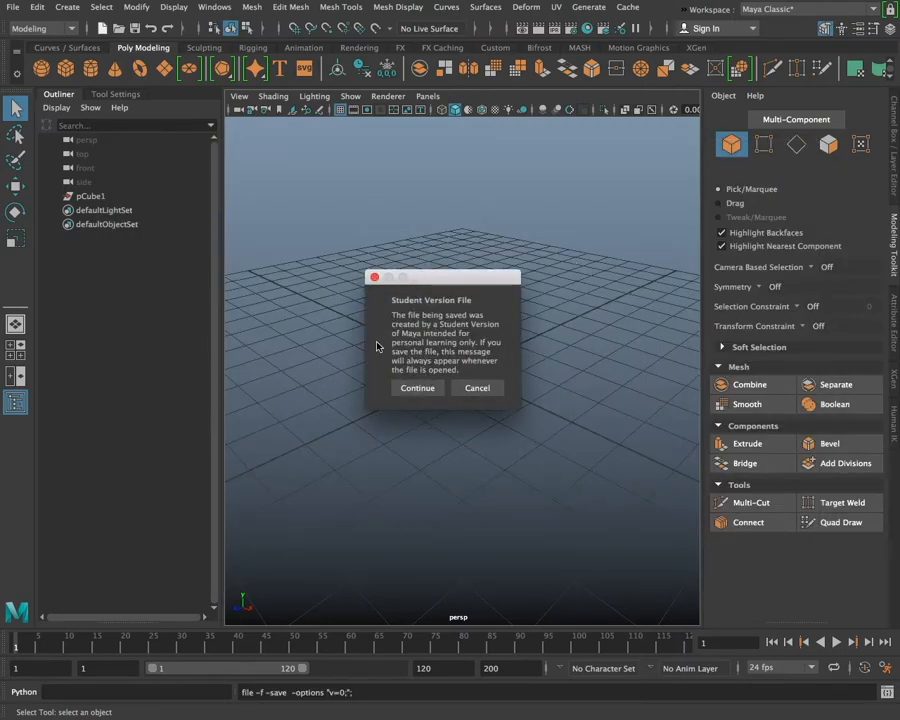
{"action": "left_click", "coordinate": [407, 389]}
Create a new polygon cube at the centre of the grid and examine its faces up close.
{"action": "scroll", "coordinate": [420, 404], "scroll_direction": "down", "scroll_amount": 5}
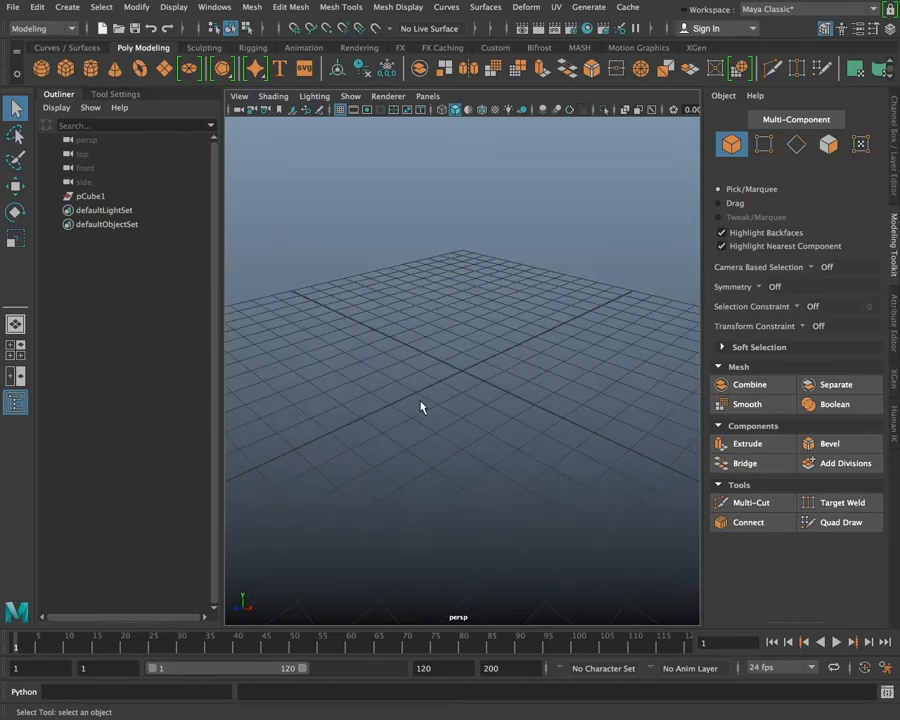
{"action": "left_click_drag", "start_coordinate": [375, 453], "coordinate": [432, 385], "text": "alt"}
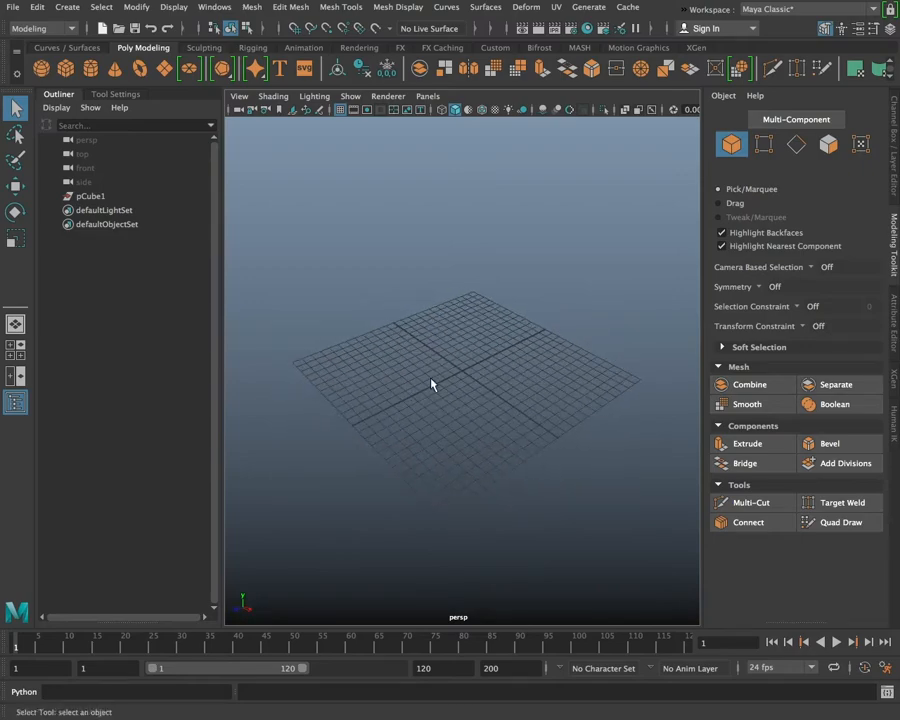
{"action": "left_click", "coordinate": [66, 69]}
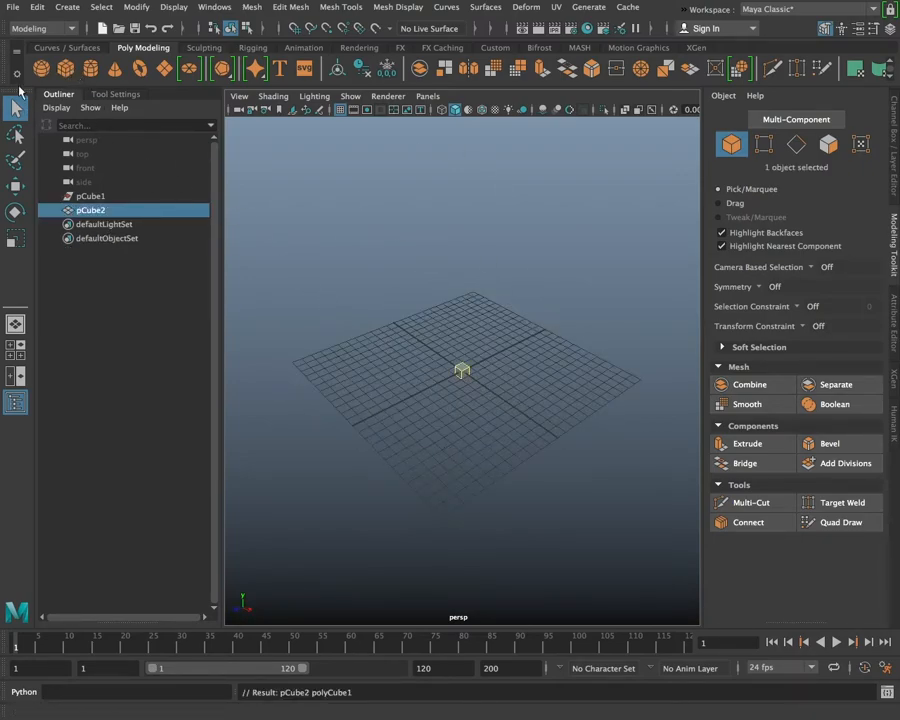
{"action": "scroll", "coordinate": [466, 404], "scroll_direction": "down", "scroll_amount": 5}
{"action": "scroll", "coordinate": [466, 405], "scroll_direction": "up", "scroll_amount": 8}
{"action": "scroll", "coordinate": [466, 404], "scroll_direction": "up", "scroll_amount": 4}
{"action": "left_click_drag", "start_coordinate": [464, 408], "coordinate": [361, 440], "text": "alt"}
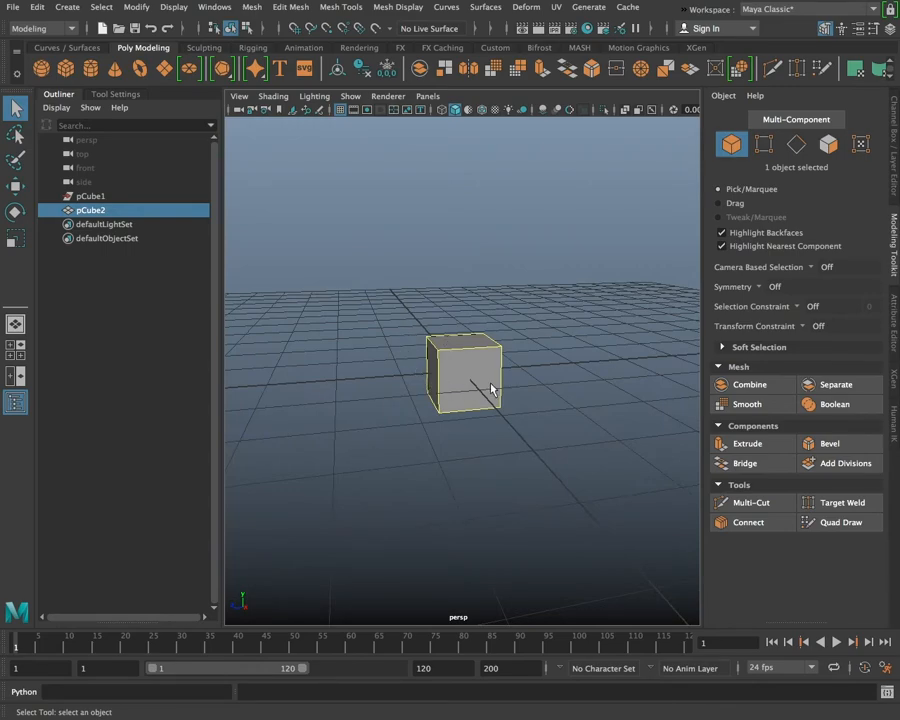
{"action": "left_click_drag", "start_coordinate": [383, 353], "coordinate": [430, 362], "text": "alt"}
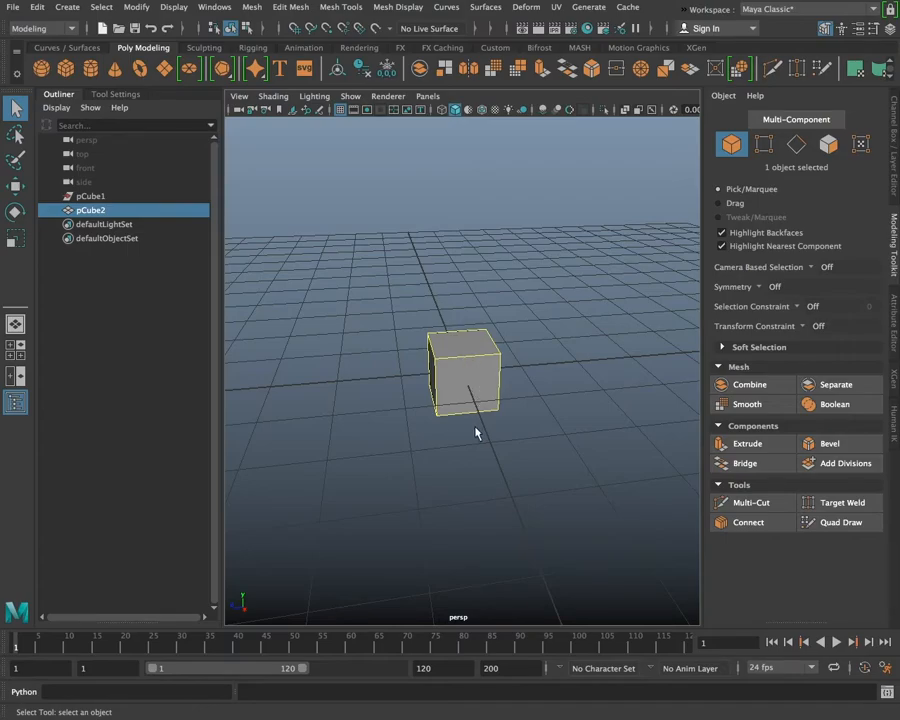
{"action": "left_click_drag", "start_coordinate": [400, 410], "coordinate": [456, 373], "text": "alt"}
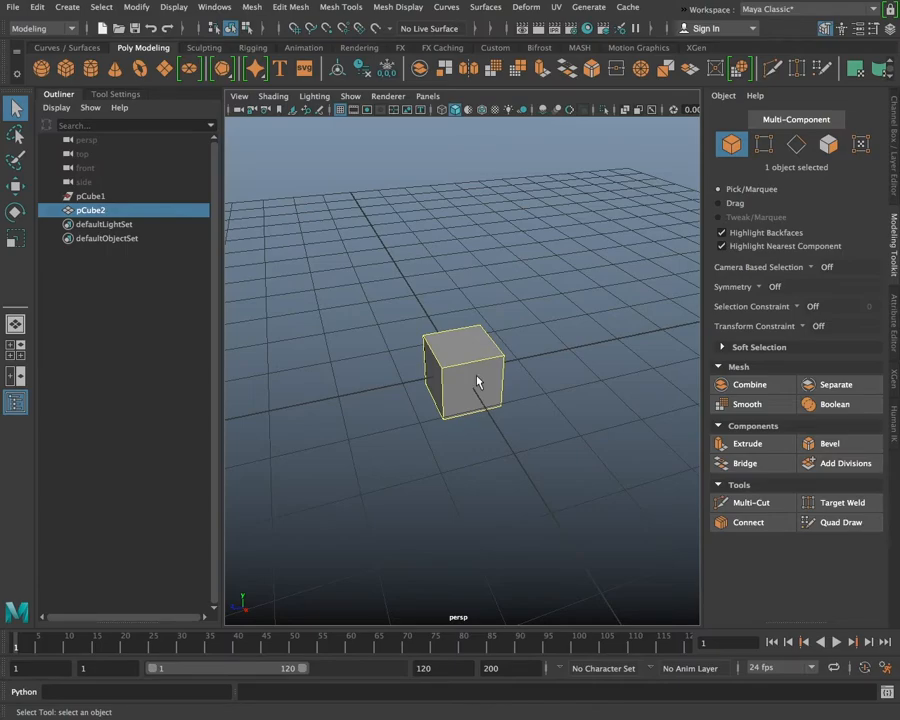
Scale the new cube uniformly to about 3.15 on all axes with the Scale tool.
{"action": "key", "text": "w"}
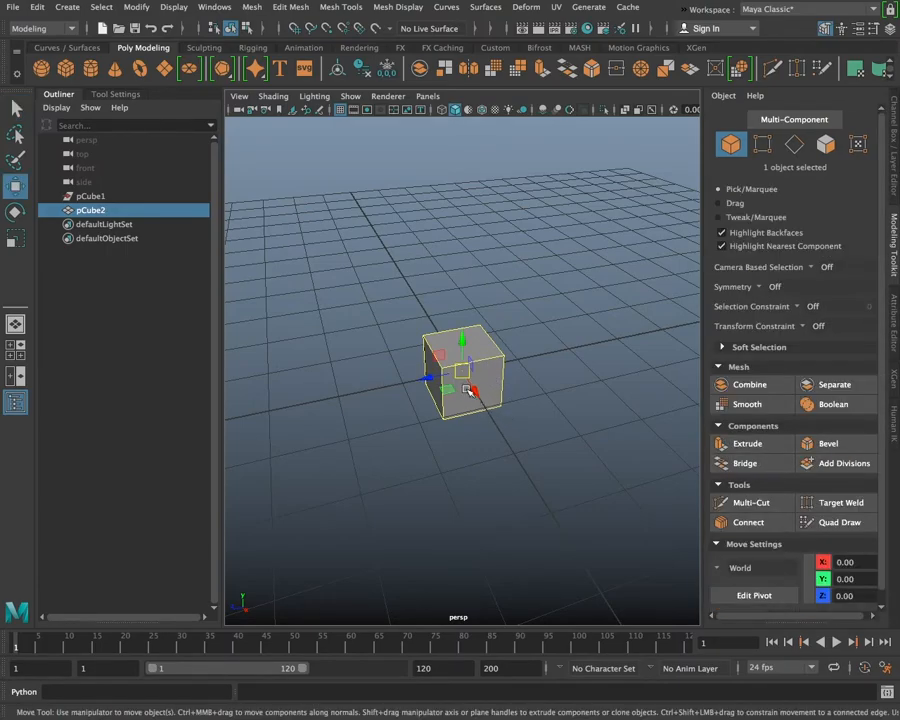
{"action": "key", "text": "e"}
{"action": "key", "text": "r"}
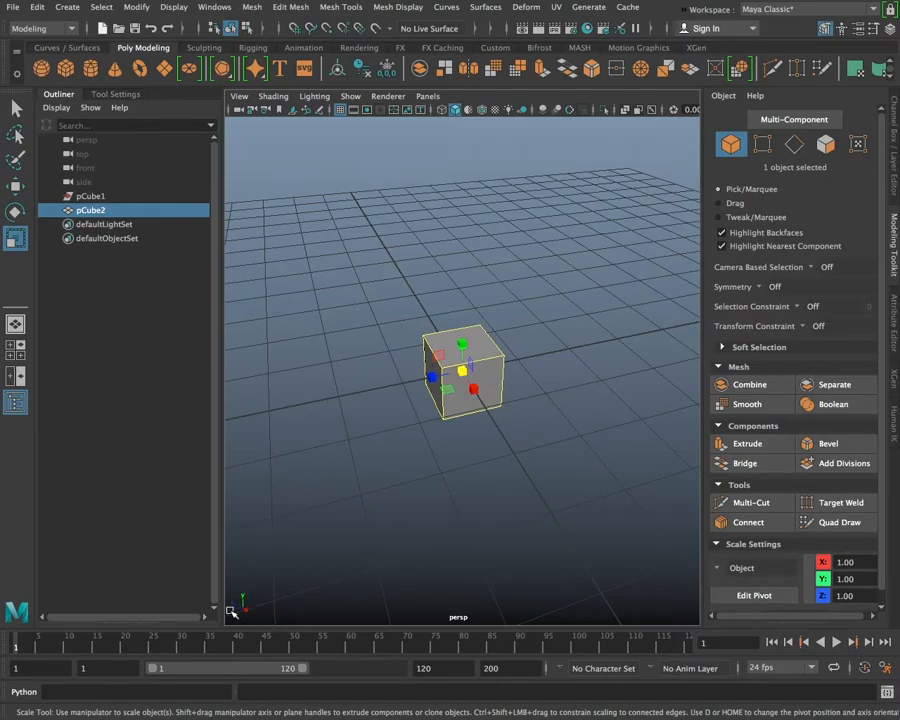
{"action": "mouse_move", "coordinate": [247, 594]}
{"action": "left_mouse_down", "text": "alt"}
{"action": "mouse_move", "coordinate": [286, 598]}
{"action": "mouse_move", "coordinate": [335, 575]}
{"action": "mouse_move", "coordinate": [360, 595]}
{"action": "mouse_move", "coordinate": [334, 579]}
{"action": "mouse_move", "coordinate": [250, 585]}
{"action": "left_mouse_up", "text": "alt"}
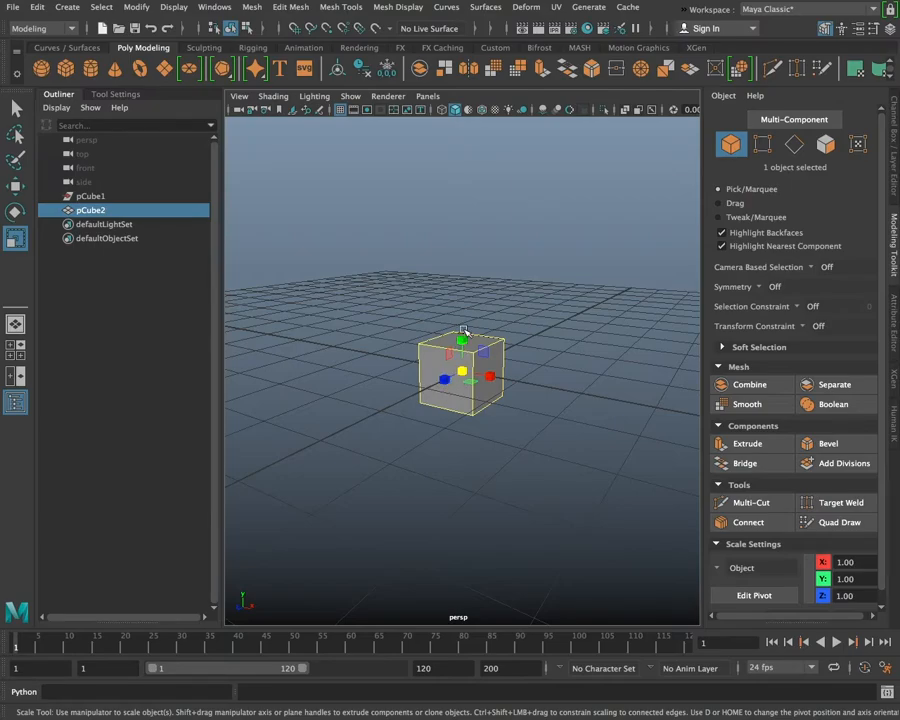
{"action": "left_click_drag", "start_coordinate": [462, 340], "coordinate": [587, 402], "text": "alt"}
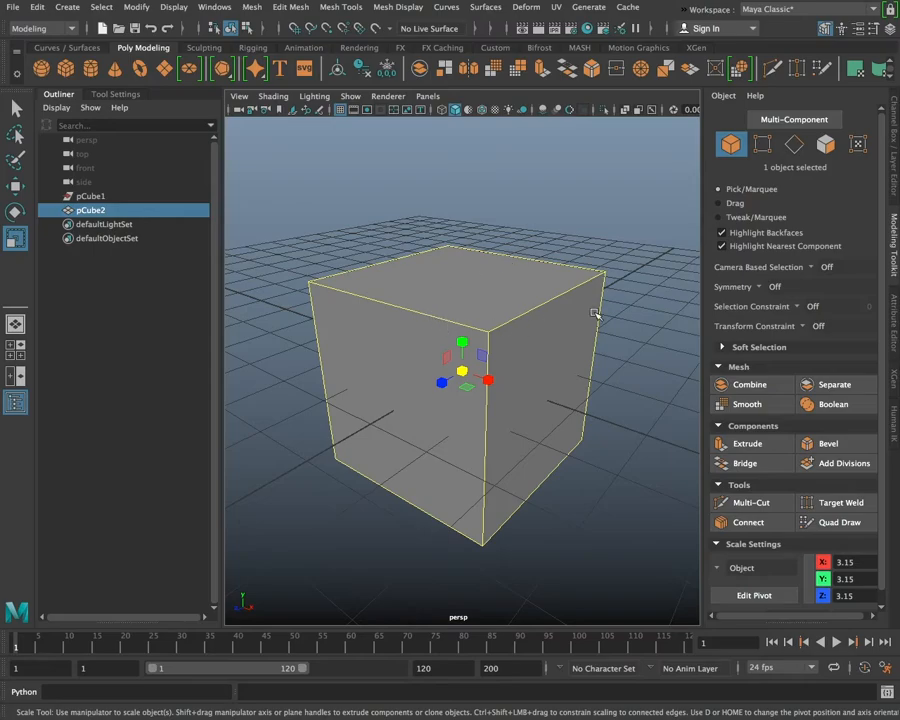
Try subdividing all the cube's faces with Add Divisions at 1 division, inspect the mesh and undo the subdivision.
{"action": "left_click", "coordinate": [842, 462]}
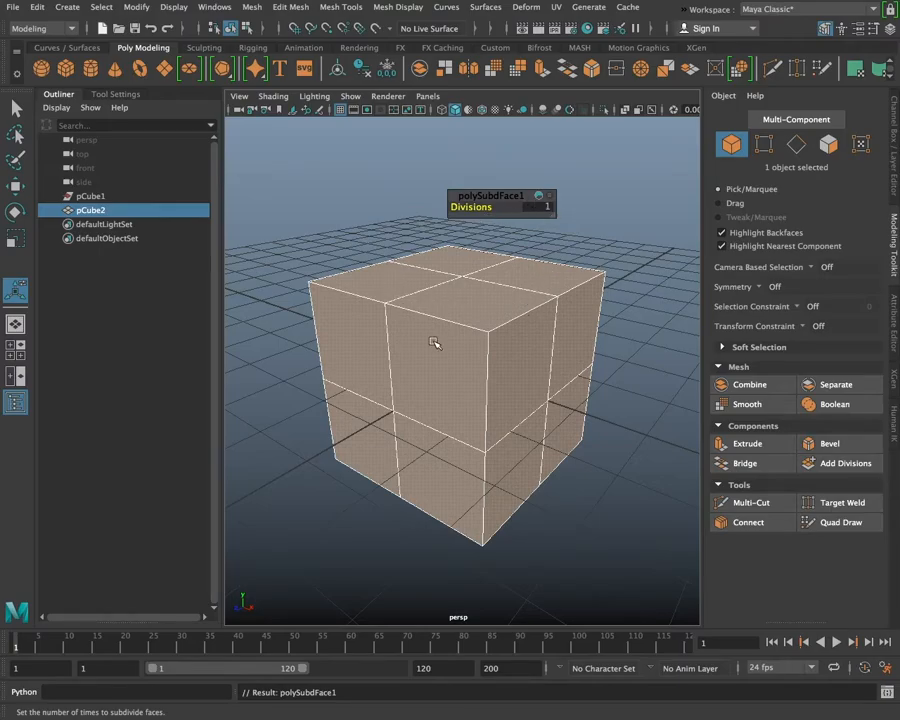
{"action": "left_click_drag", "start_coordinate": [506, 297], "coordinate": [488, 281], "text": "alt"}
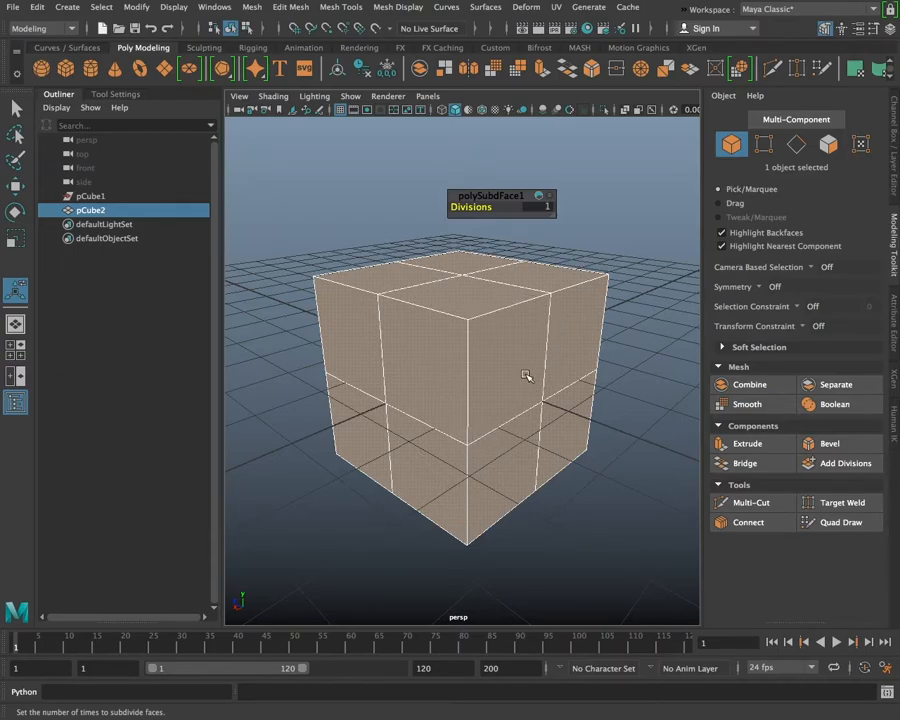
{"action": "left_click_drag", "start_coordinate": [546, 436], "coordinate": [458, 475], "text": "alt"}
{"action": "key", "text": "ctrl+z"}
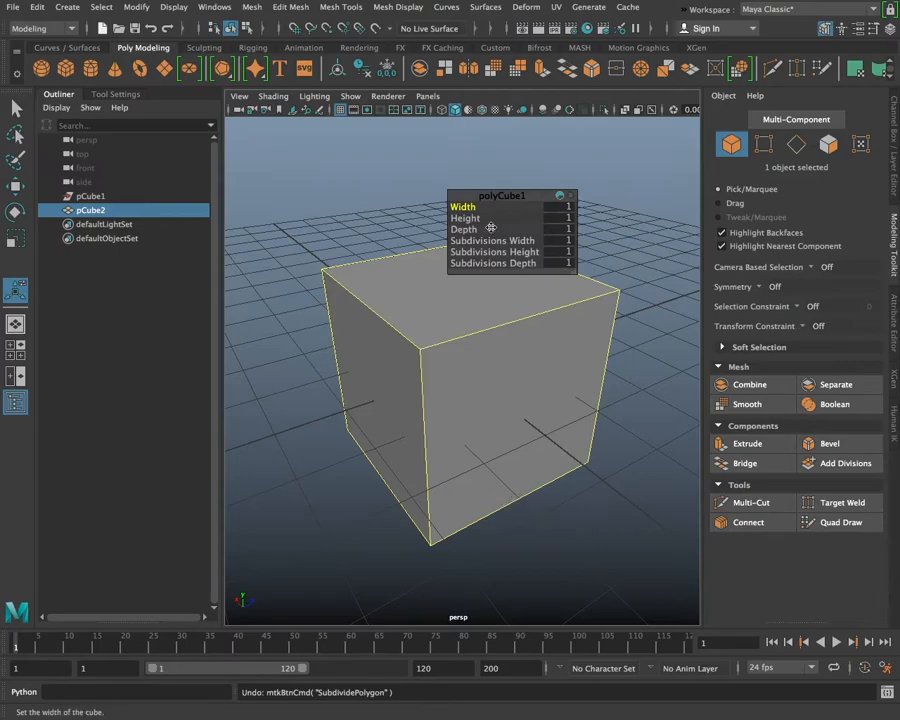
{"action": "key", "text": "q"}
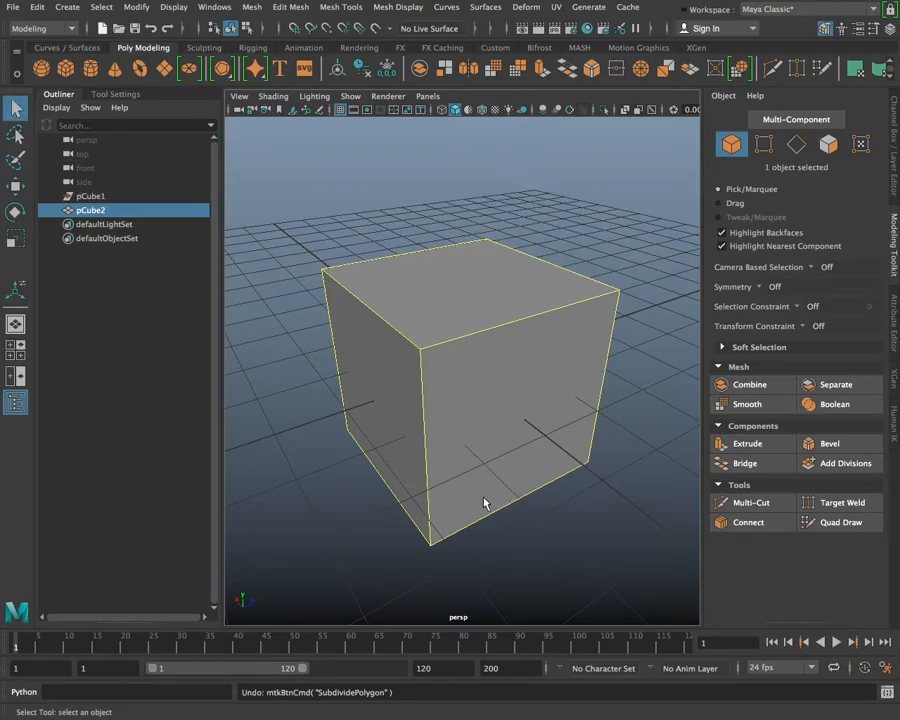
Examine the selected cube's transform, shape, polyCube1 history, initialShadingGroup and lambert1 attributes.
{"action": "left_click", "coordinate": [503, 330]}
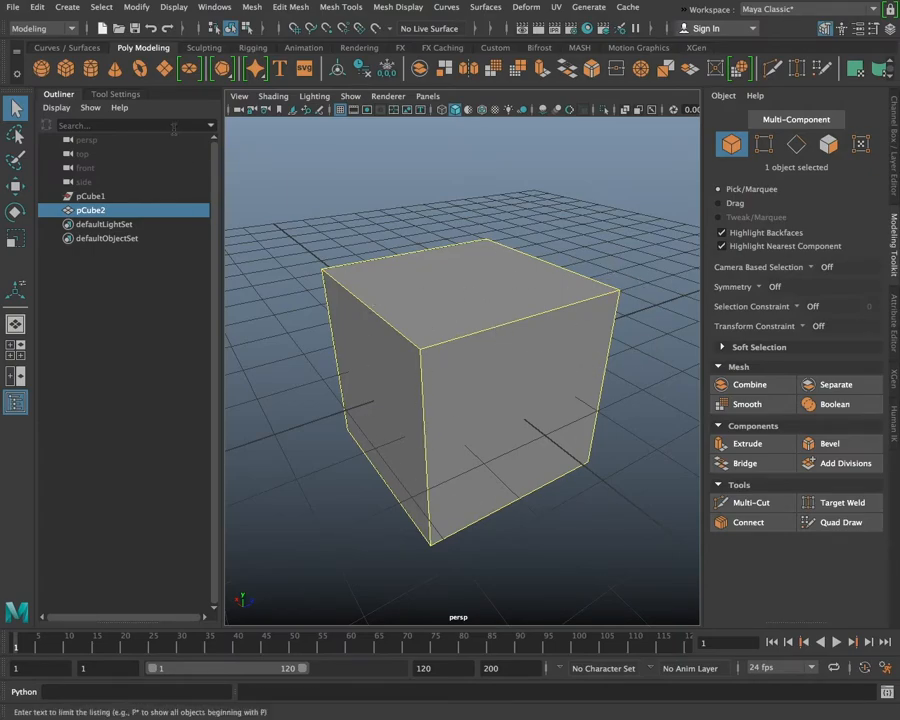
{"action": "left_click", "coordinate": [895, 321]}
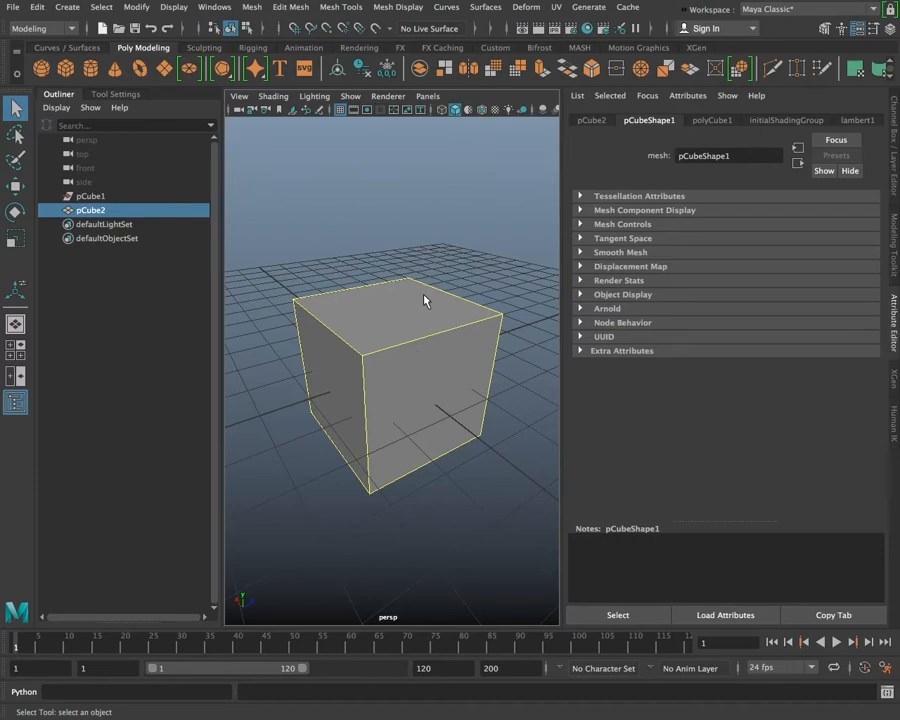
{"action": "left_click", "coordinate": [711, 121]}
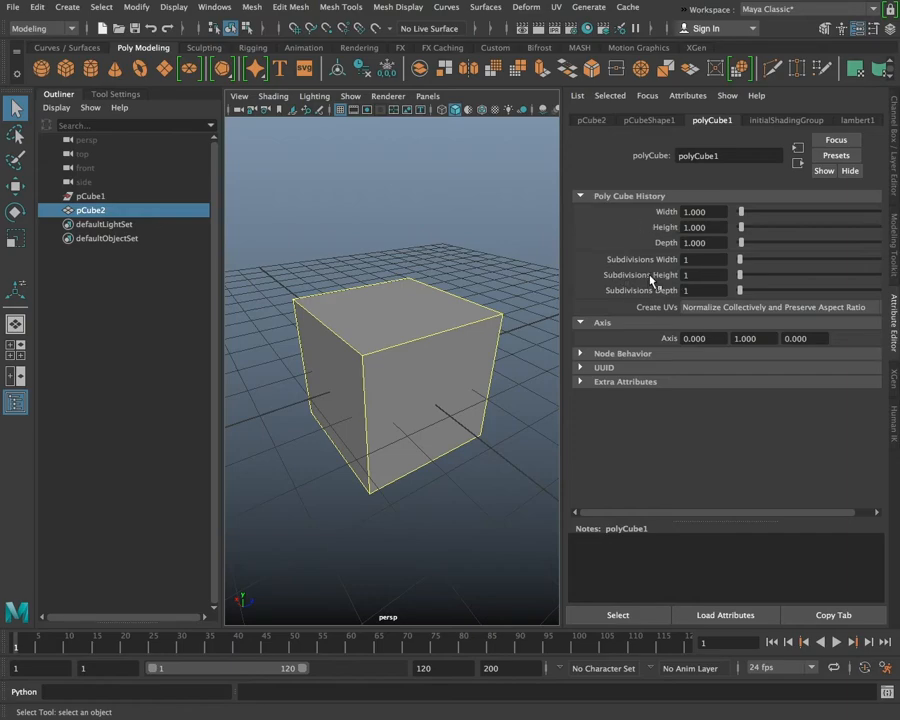
{"action": "left_click", "coordinate": [592, 120]}
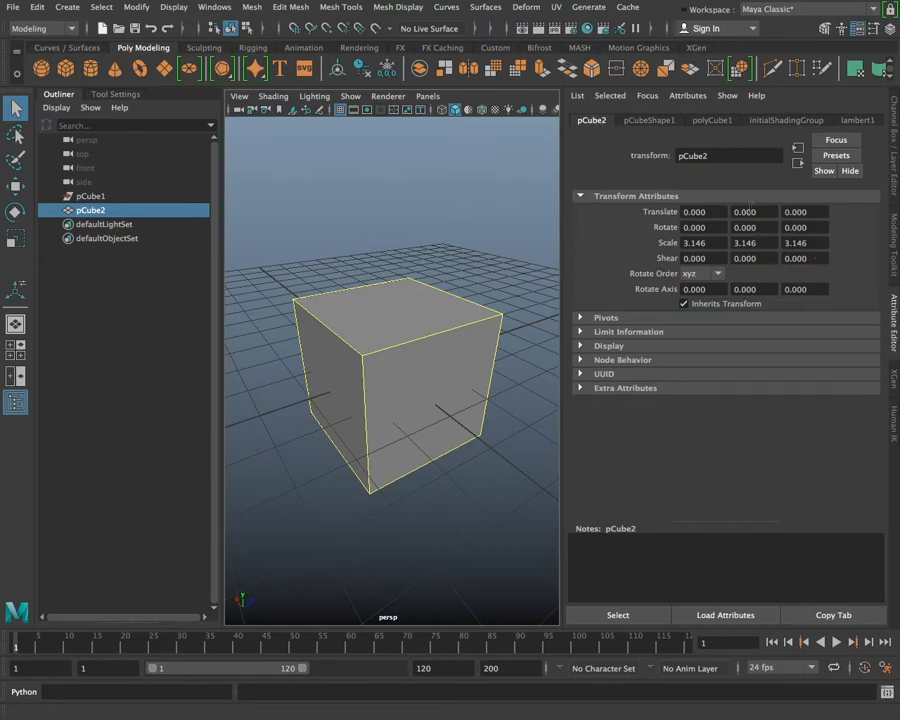
{"action": "left_click", "coordinate": [650, 120]}
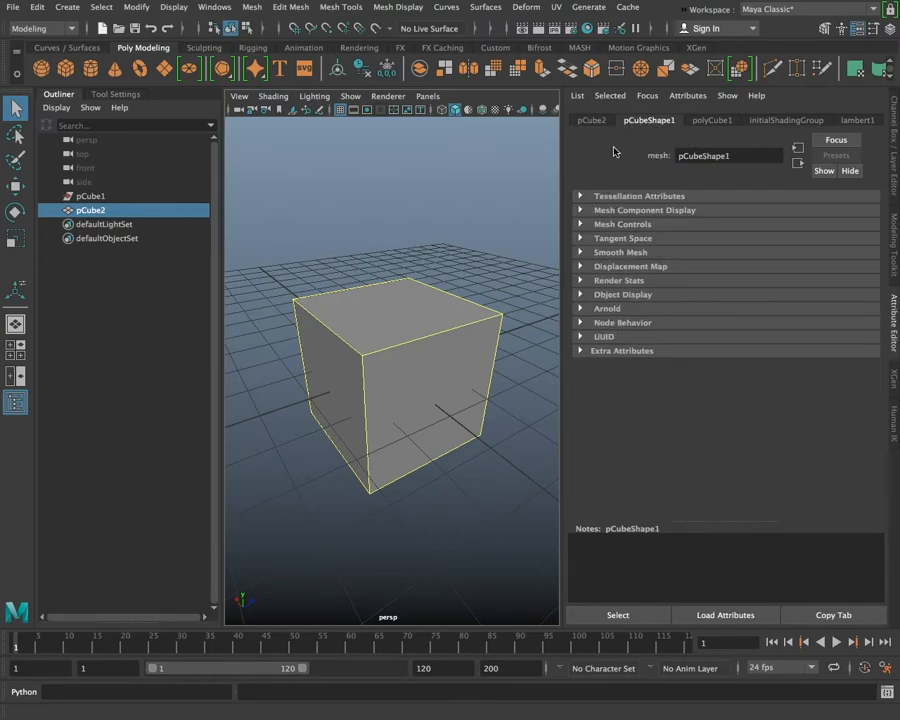
{"action": "left_click", "coordinate": [710, 120]}
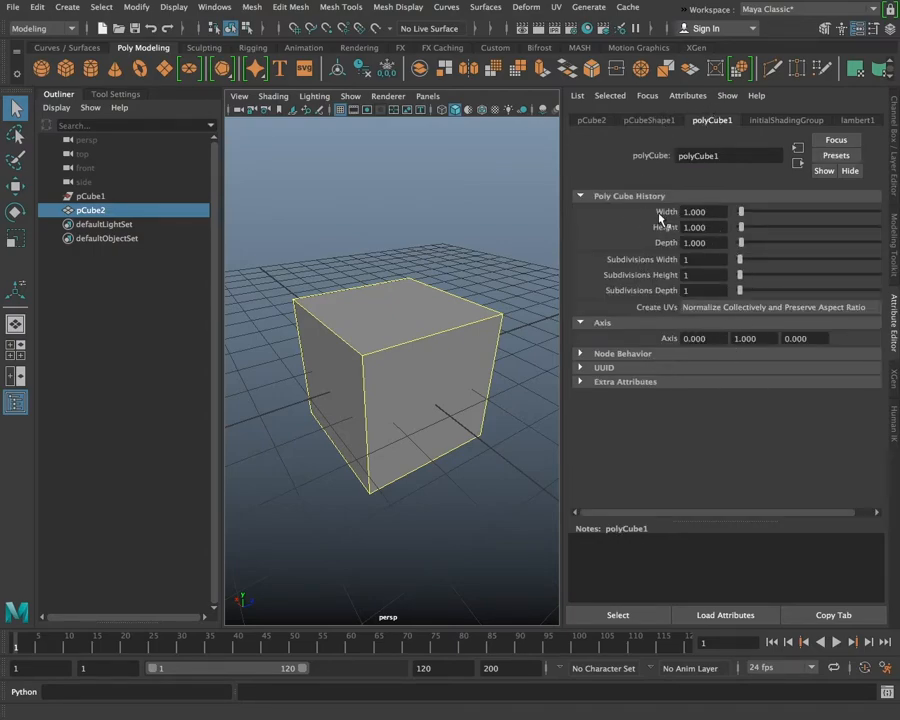
{"action": "left_click", "coordinate": [770, 120]}
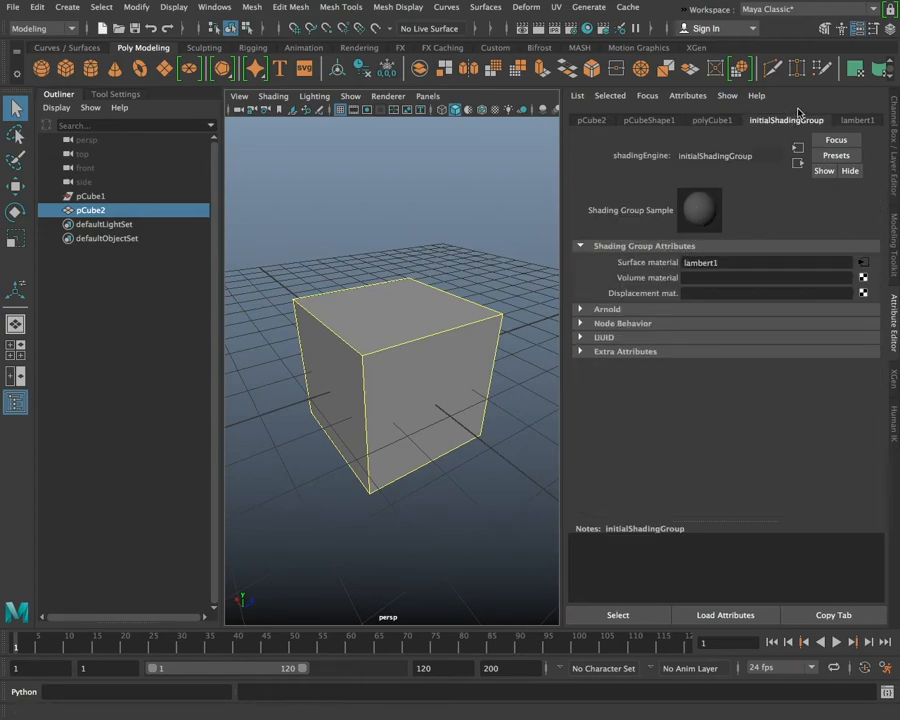
{"action": "left_click", "coordinate": [856, 119]}
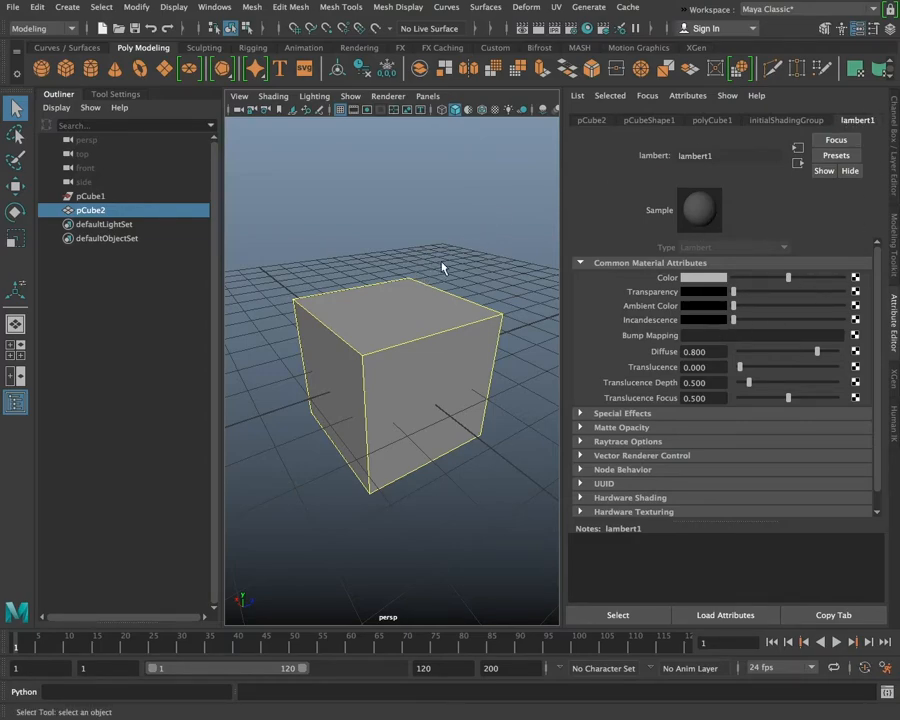
{"action": "left_click", "coordinate": [297, 217]}
{"action": "left_click", "coordinate": [405, 331]}
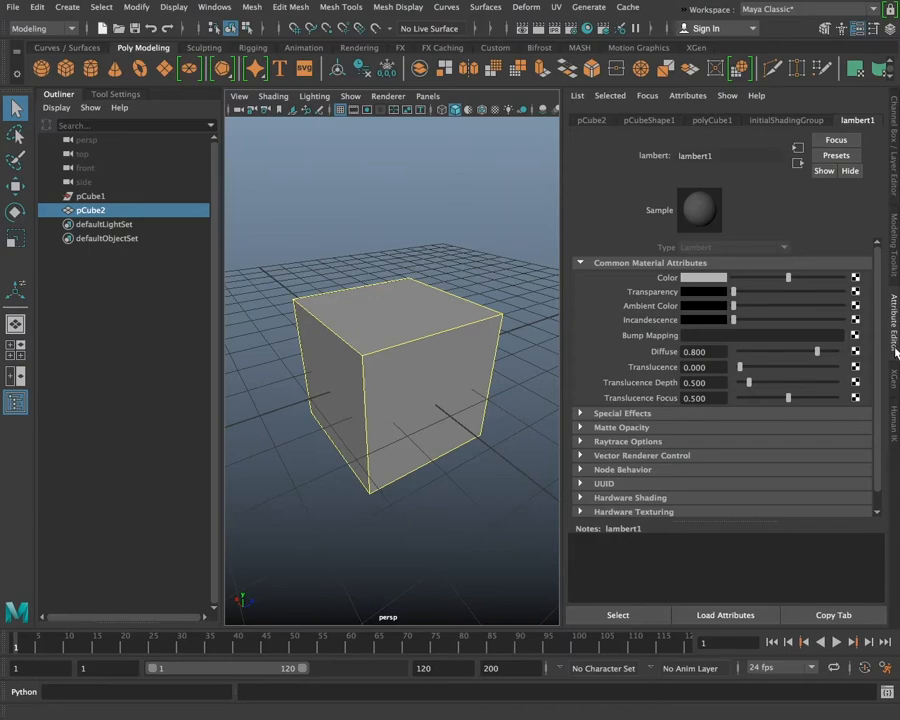
{"action": "left_click", "coordinate": [896, 252]}
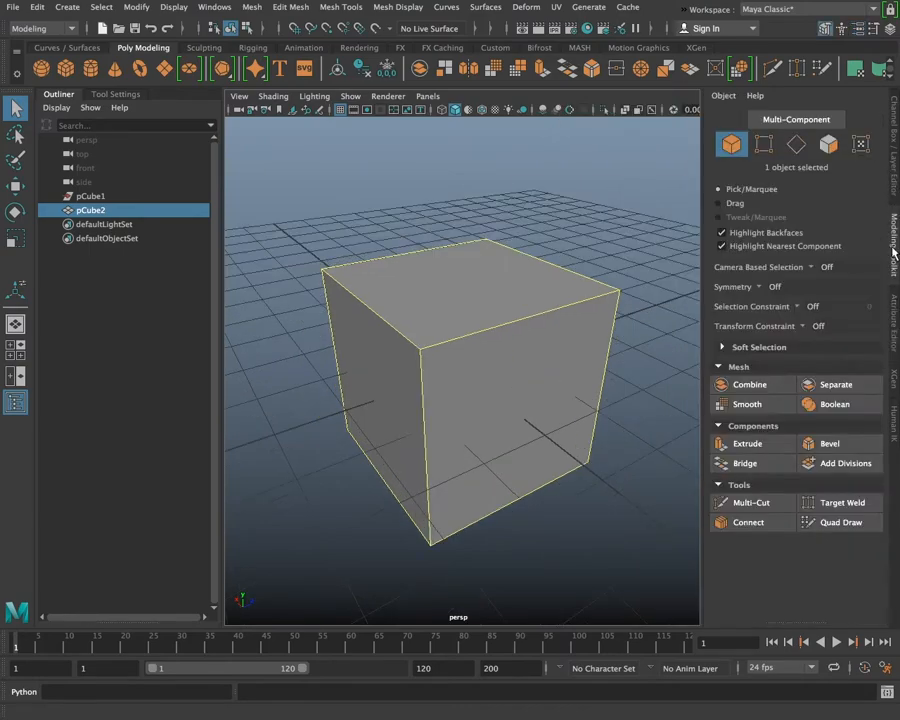
Try the Insert Edge Loop tool by adding a loop across the cube's top and side faces, and undo it.
{"action": "left_click", "coordinate": [341, 8]}
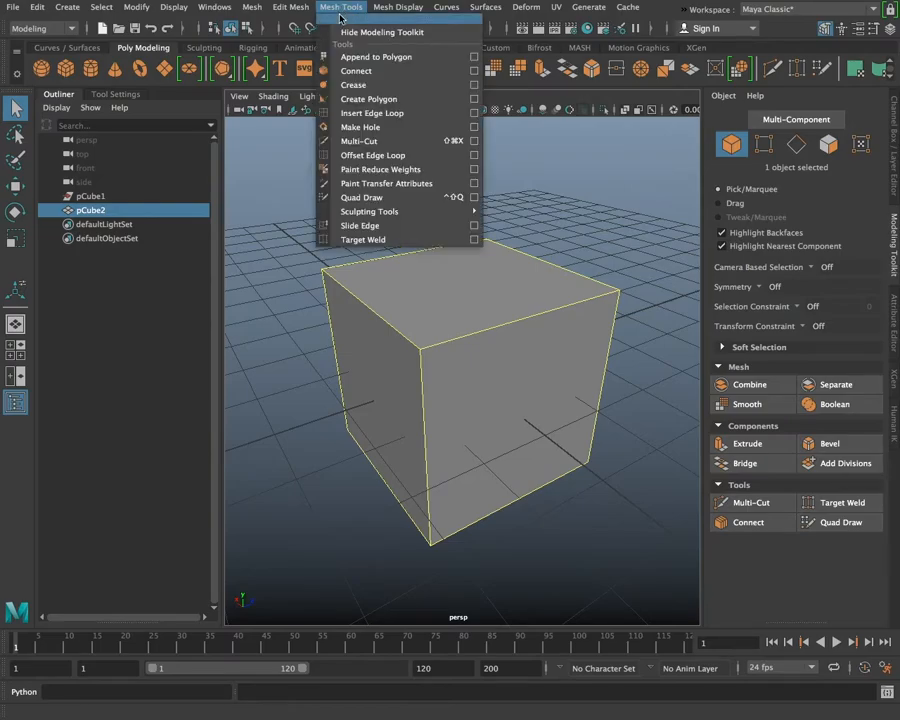
{"action": "left_click", "coordinate": [397, 119]}
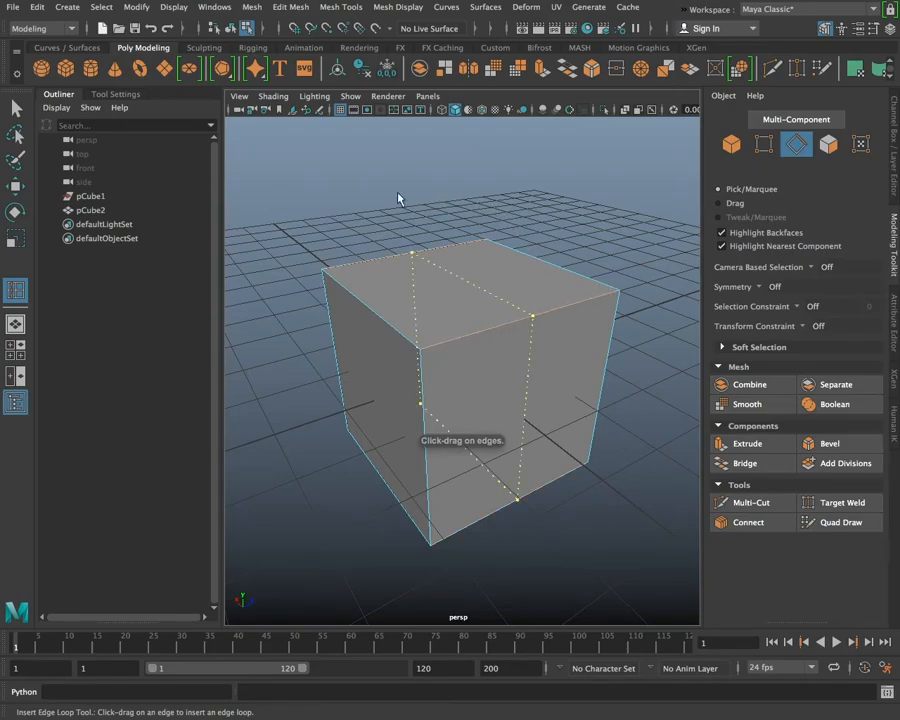
{"action": "left_click", "coordinate": [342, 260]}
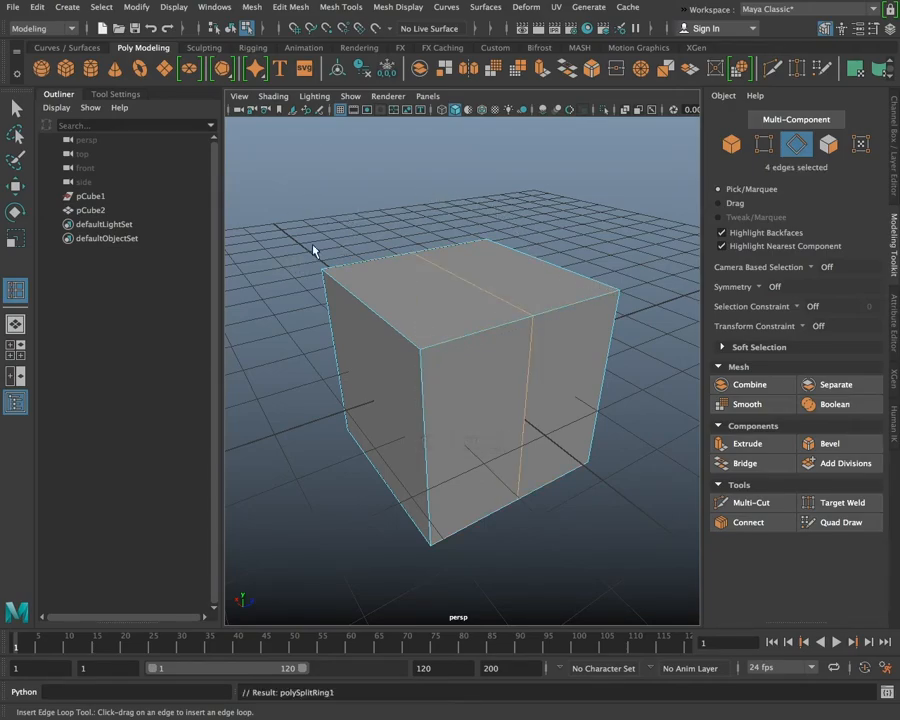
{"action": "key", "text": "ctrl+z"}
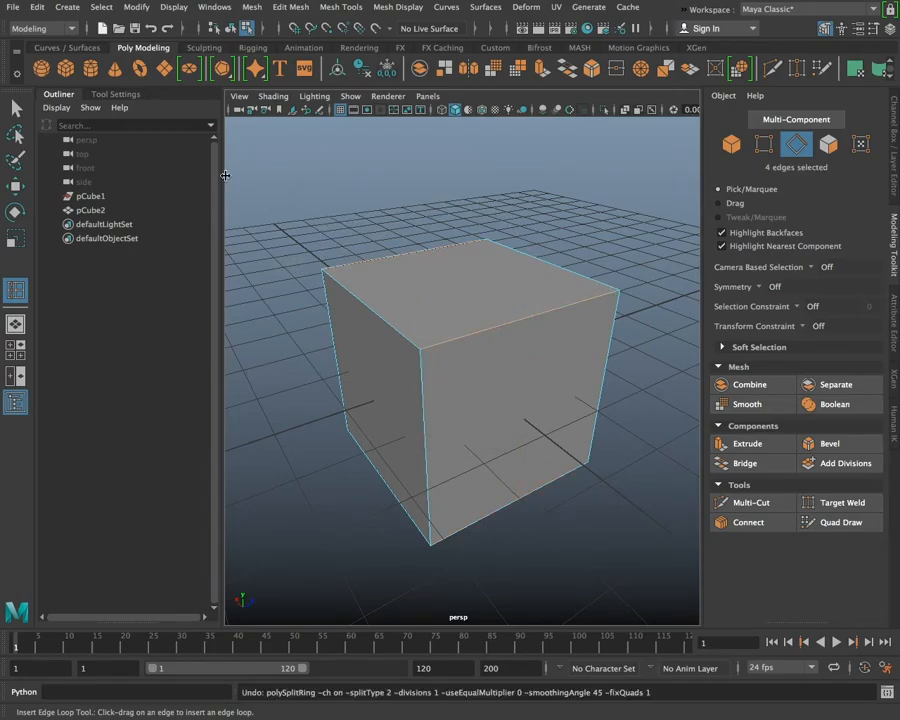
Insert an edge loop close to one edge of the cube using the Relative distance from edge option.
{"action": "left_click", "coordinate": [116, 94]}
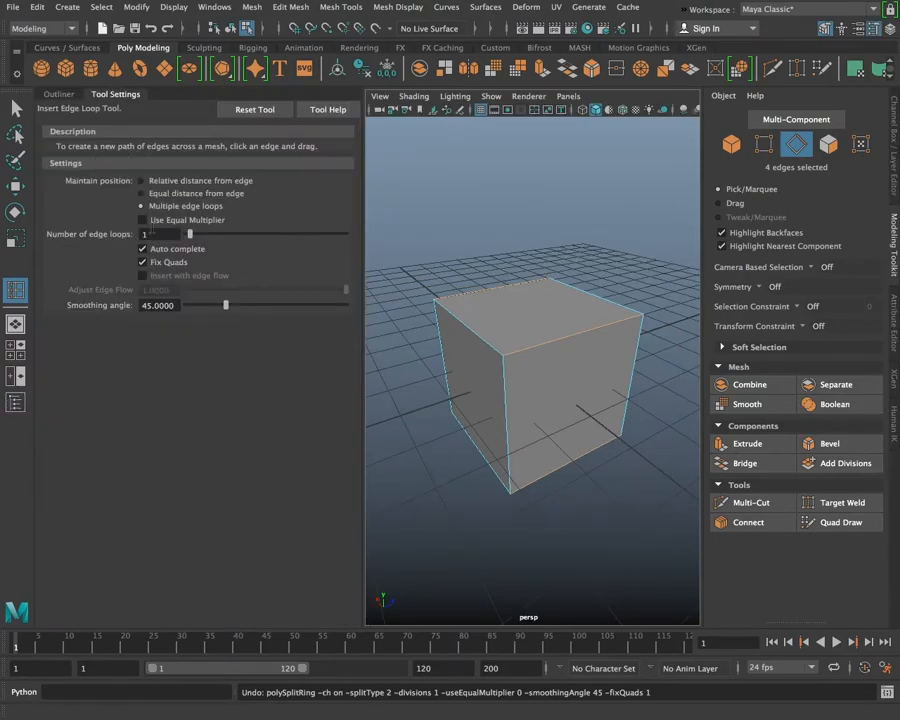
{"action": "left_click", "coordinate": [140, 181]}
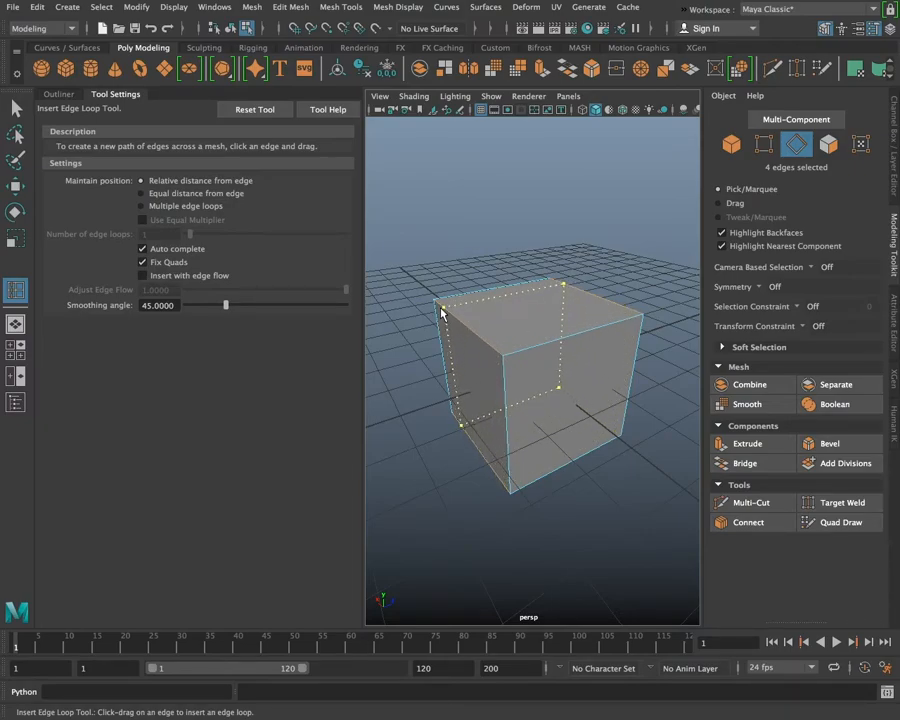
{"action": "left_click", "coordinate": [503, 338]}
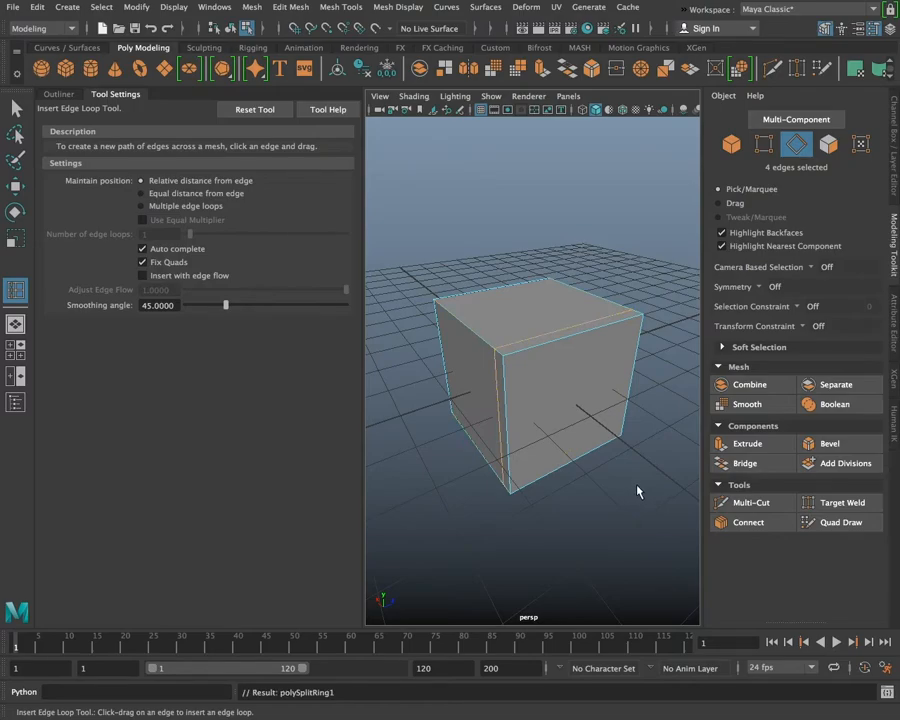
Try scaling the new edge loop uniformly by about 1.68, inspect the shape, and undo both the scaling and the loop.
{"action": "key", "text": "r"}
{"action": "left_click_drag", "start_coordinate": [568, 398], "coordinate": [640, 416]}
{"action": "left_click_drag", "start_coordinate": [442, 418], "coordinate": [566, 276], "text": "alt"}
{"action": "left_click_drag", "start_coordinate": [528, 484], "coordinate": [636, 525], "text": "alt"}
{"action": "key", "text": "ctrl+z"}
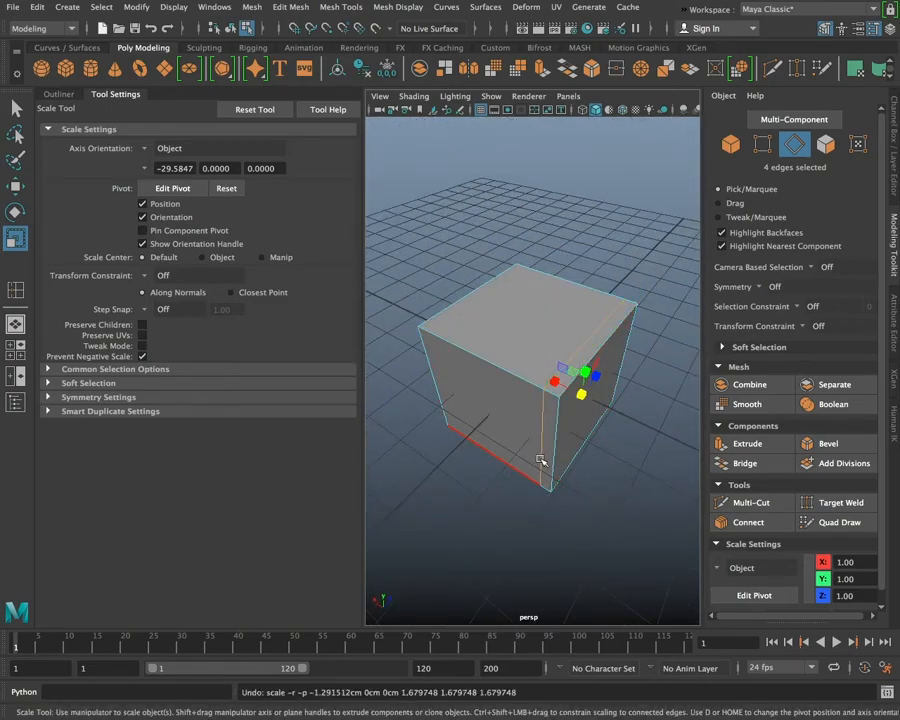
{"action": "key", "text": "ctrl+z"}
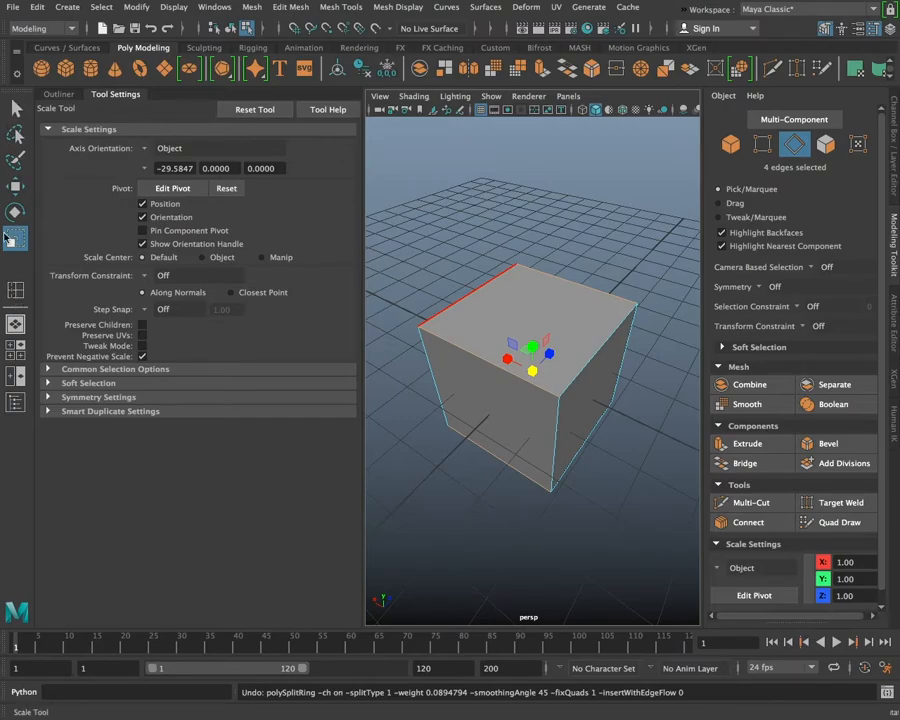
Try inserting one centred loop with Insert Edge Loop set to Multiple edge loops, and undo it.
{"action": "left_click", "coordinate": [17, 292]}
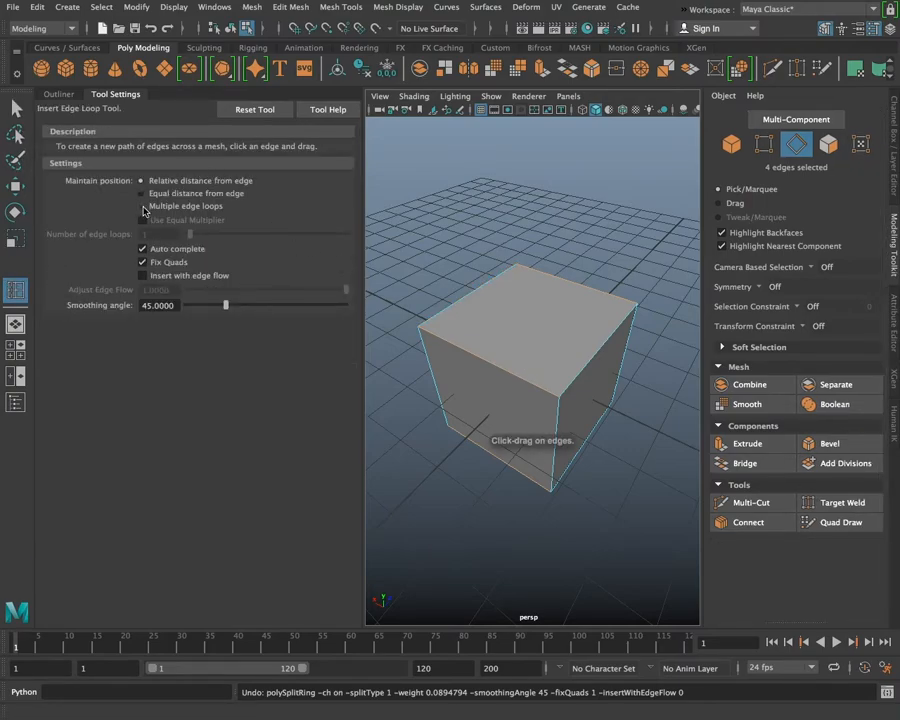
{"action": "left_click", "coordinate": [142, 206]}
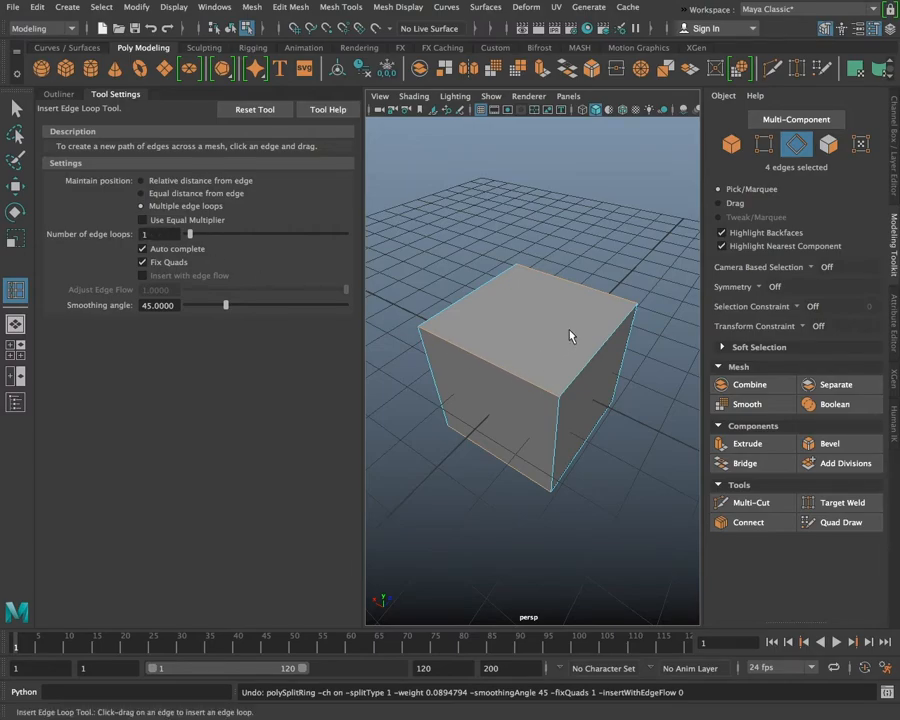
{"action": "left_click_drag", "start_coordinate": [618, 327], "coordinate": [527, 364]}
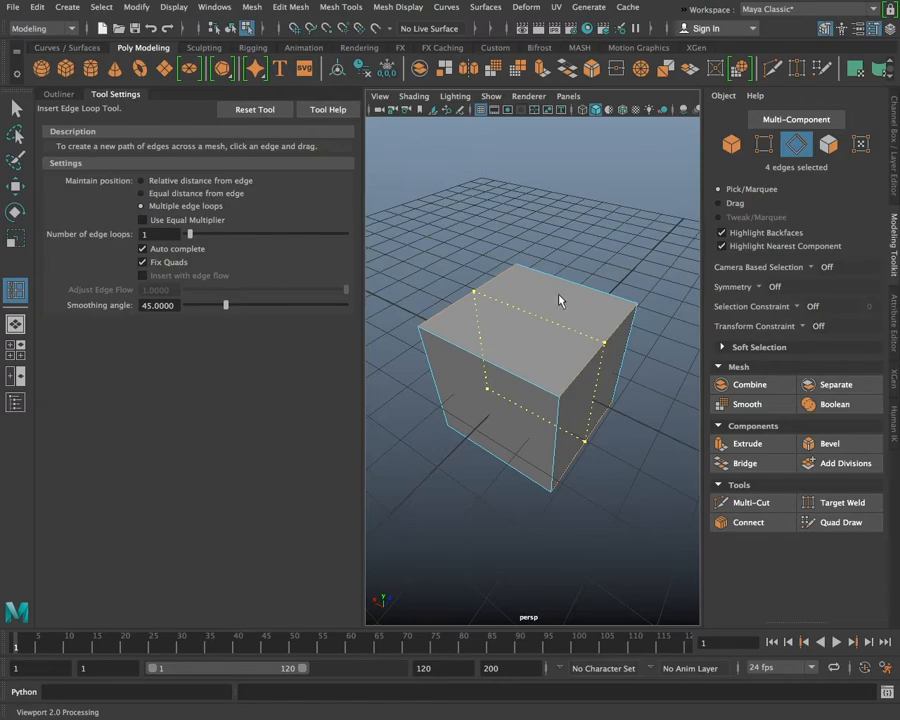
{"action": "left_click", "coordinate": [557, 392]}
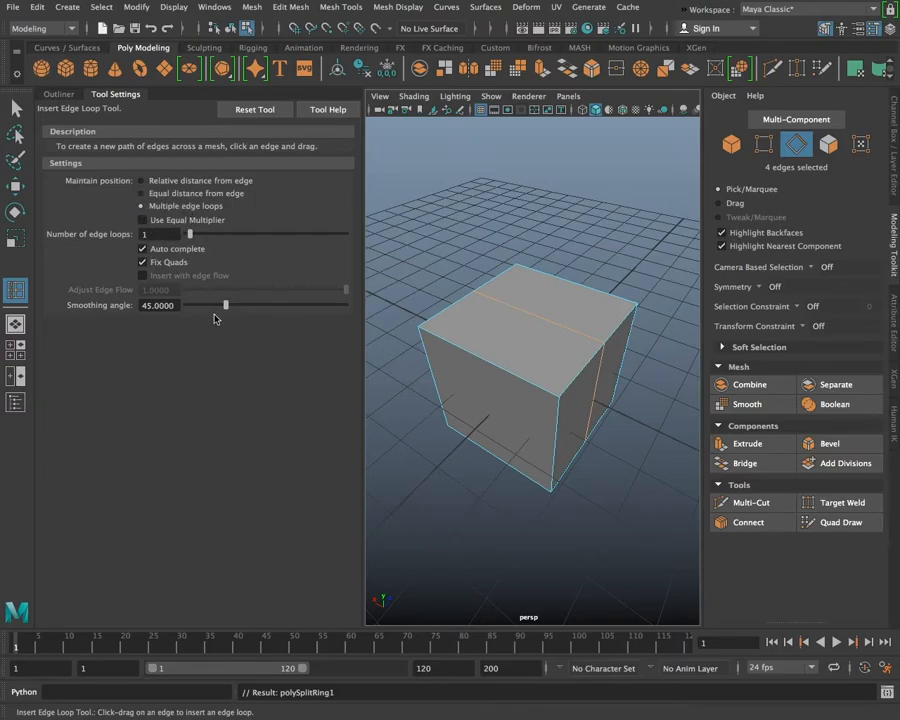
{"action": "key", "text": "ctrl+z"}
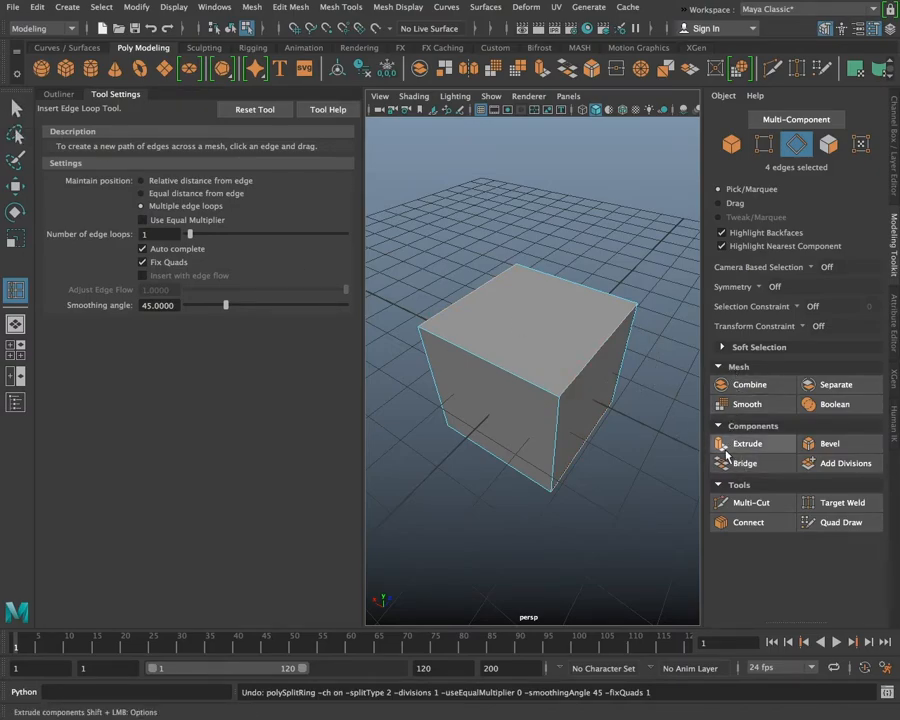
Extrude the cube's top face upward with a Local Translate Z of about 1.156.
{"action": "left_click", "coordinate": [16, 108]}
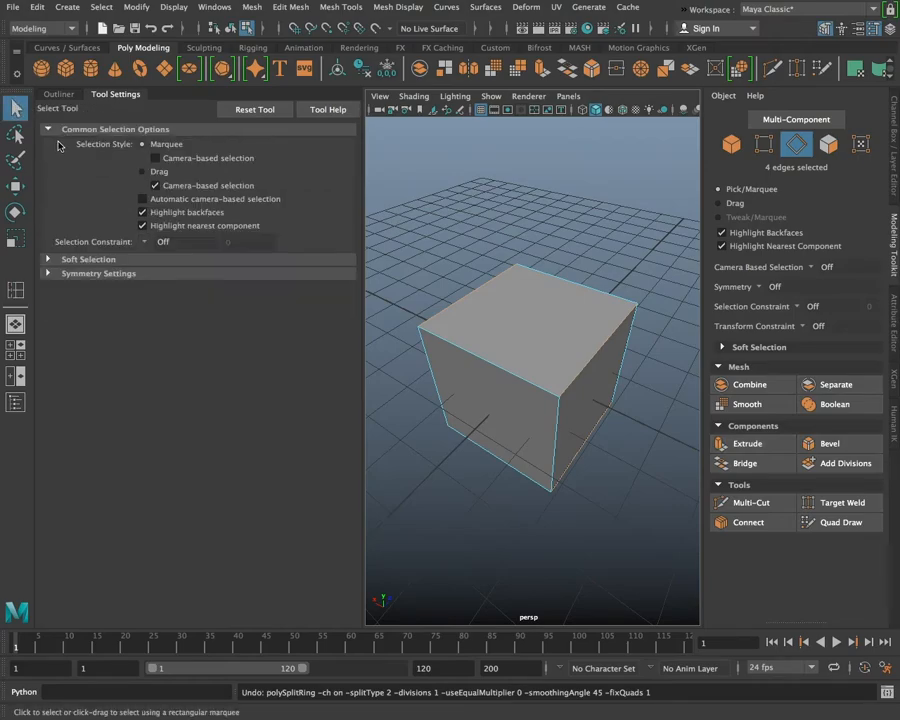
{"action": "right_click_drag", "start_coordinate": [523, 300], "coordinate": [526, 341]}
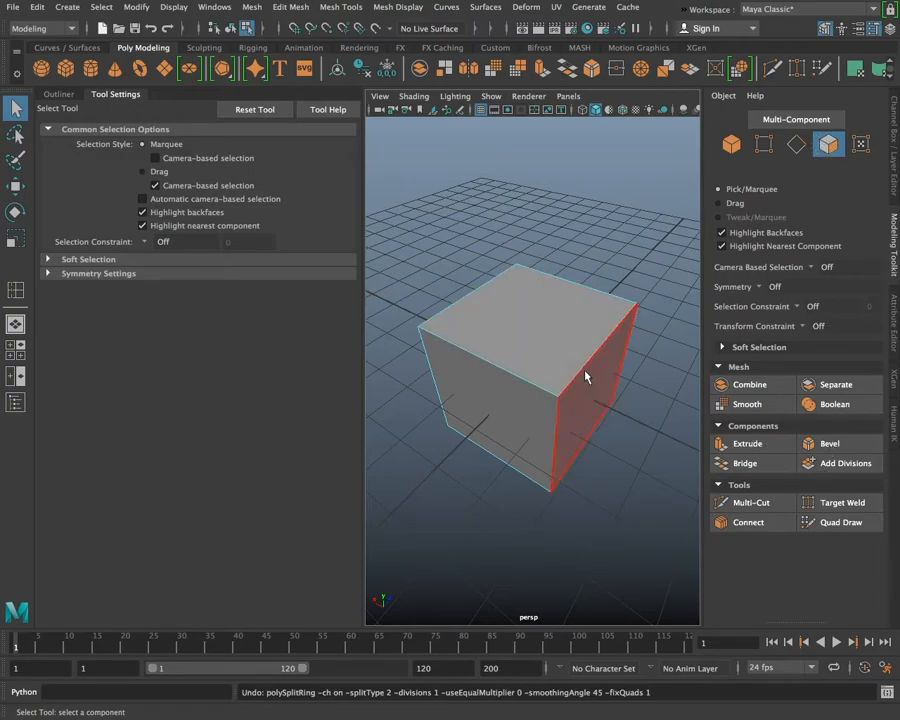
{"action": "left_click", "coordinate": [517, 336]}
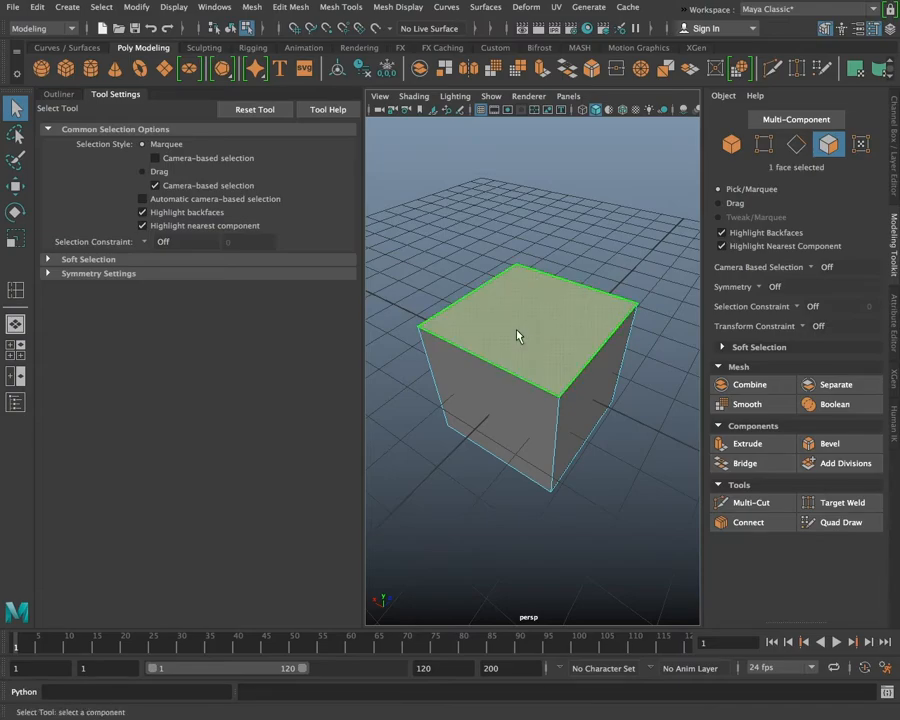
{"action": "left_click", "coordinate": [748, 443]}
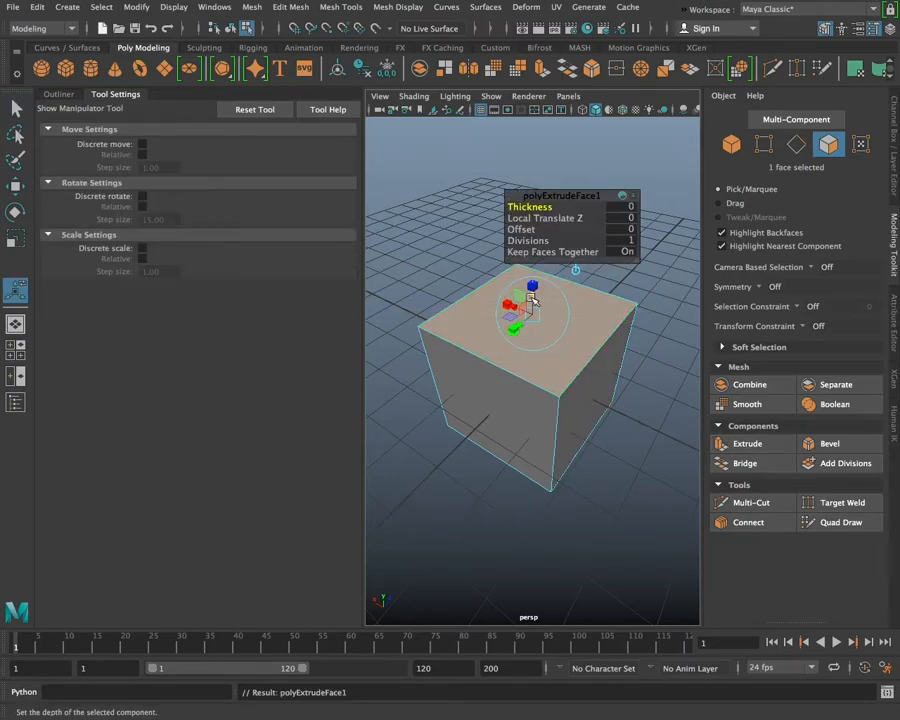
{"action": "left_click_drag", "start_coordinate": [532, 301], "coordinate": [541, 190]}
{"action": "left_click_drag", "start_coordinate": [536, 256], "coordinate": [510, 304]}
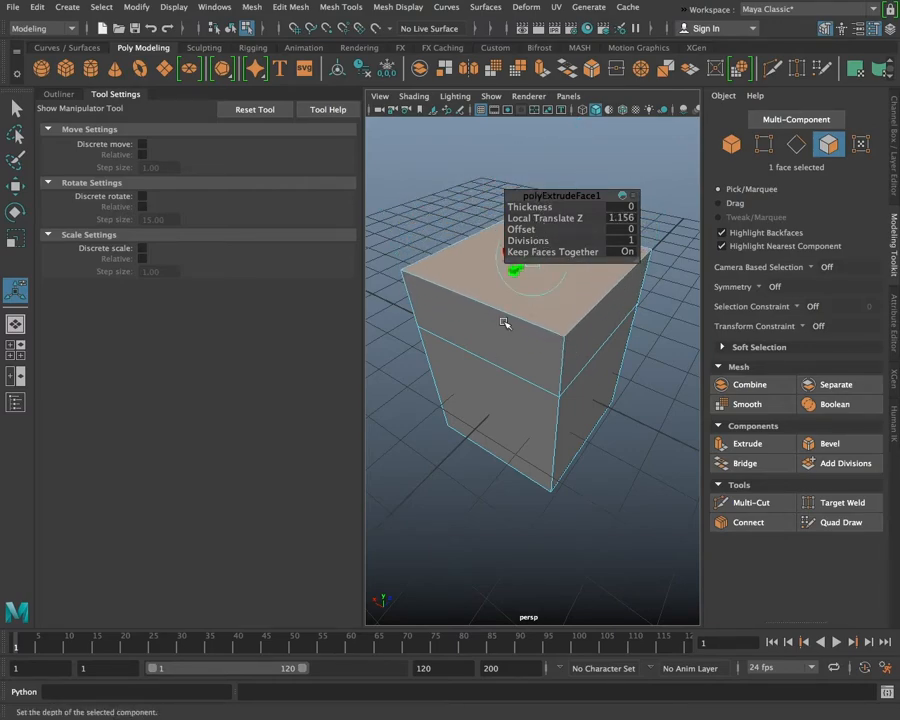
Try moving the block's lower front face outward along Z, undo the move, and clear the selection.
{"action": "left_click", "coordinate": [501, 406]}
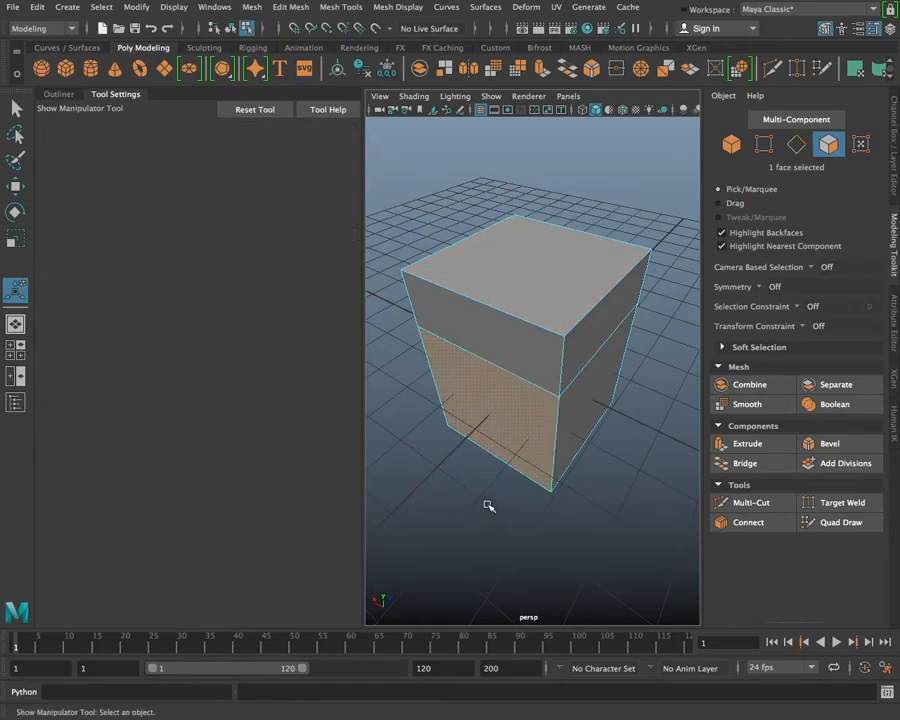
{"action": "key", "text": "w"}
{"action": "left_click_drag", "start_coordinate": [486, 414], "coordinate": [486, 455]}
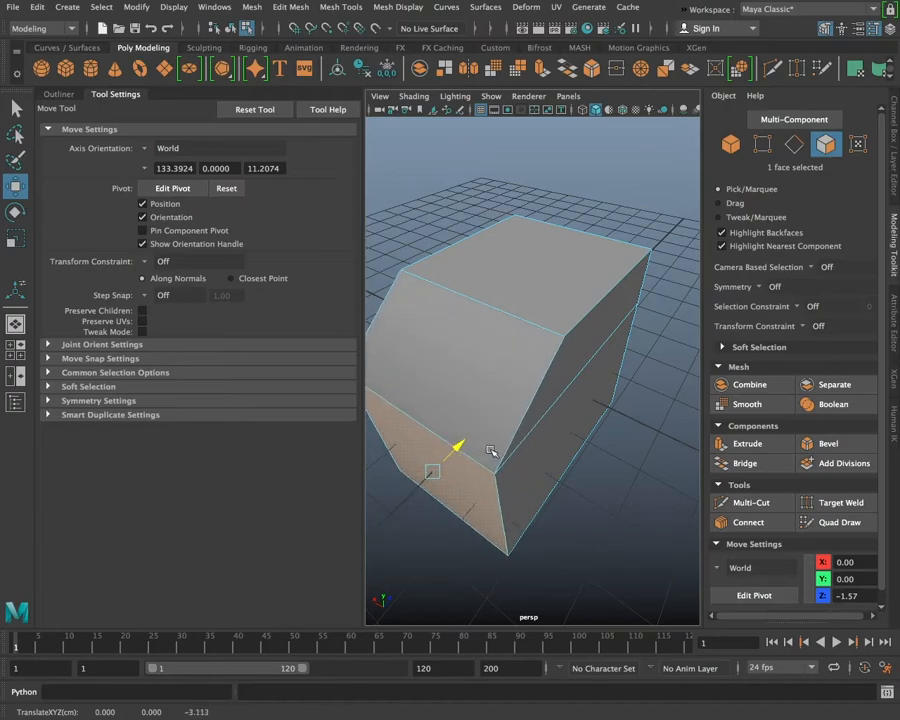
{"action": "key", "text": "ctrl+z"}
{"action": "key", "text": "ctrl+z"}
{"action": "key", "text": "ctrl+z"}
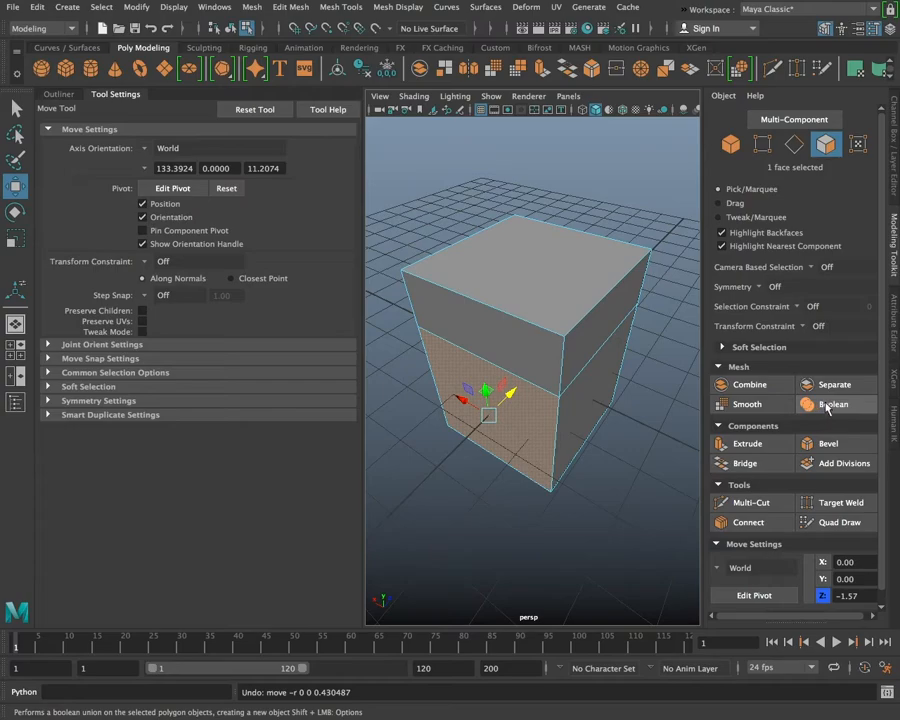
{"action": "left_click", "coordinate": [615, 508]}
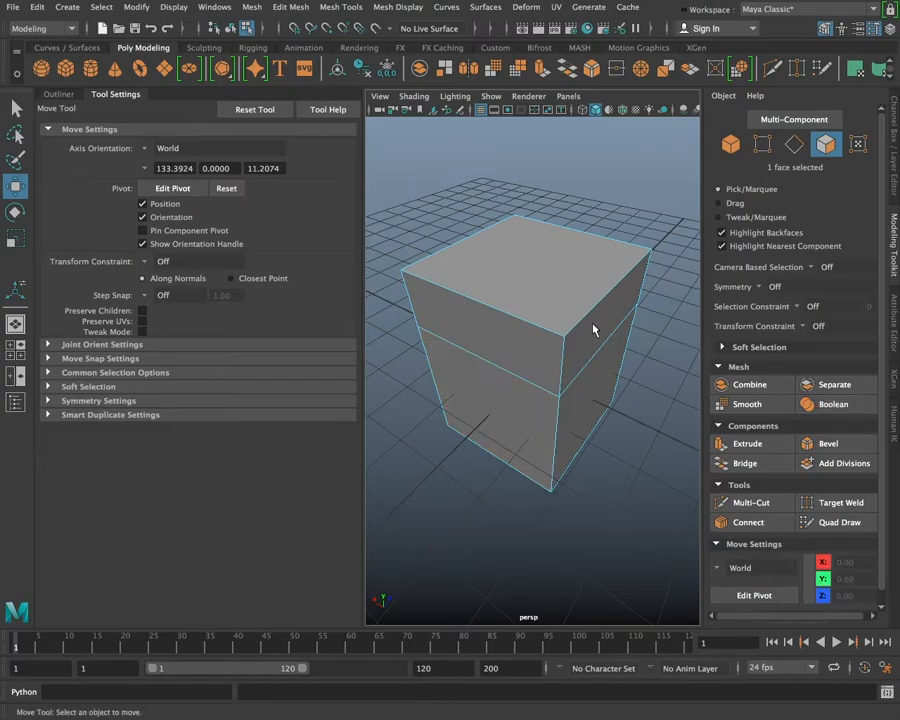
Create a second polygon cube inside the block and stretch it vertically so it protrudes from the top and bottom.
{"action": "left_click", "coordinate": [65, 67]}
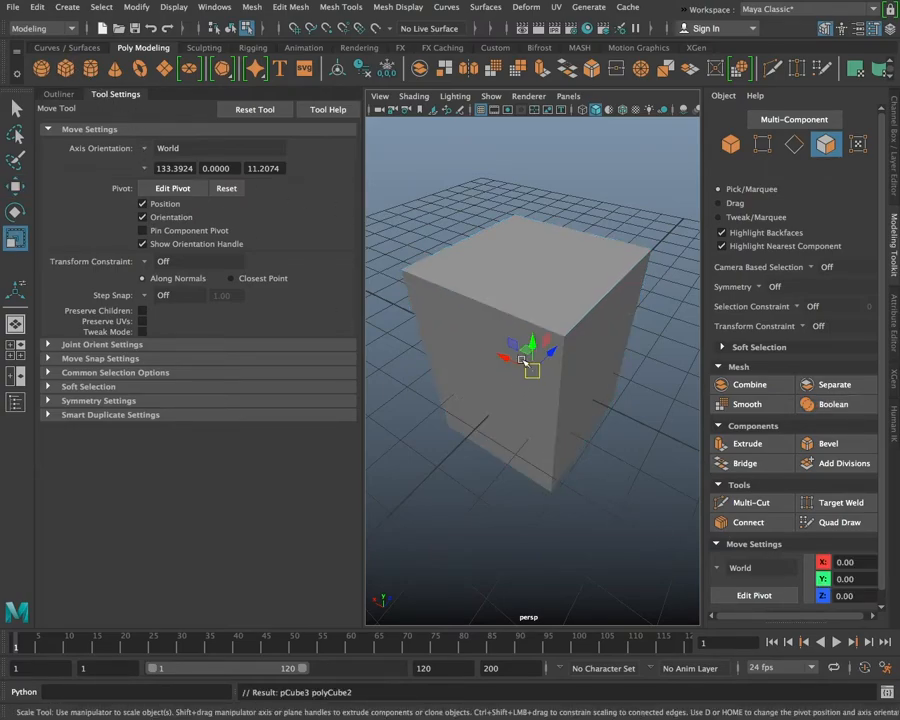
{"action": "key", "text": "e"}
{"action": "key", "text": "r"}
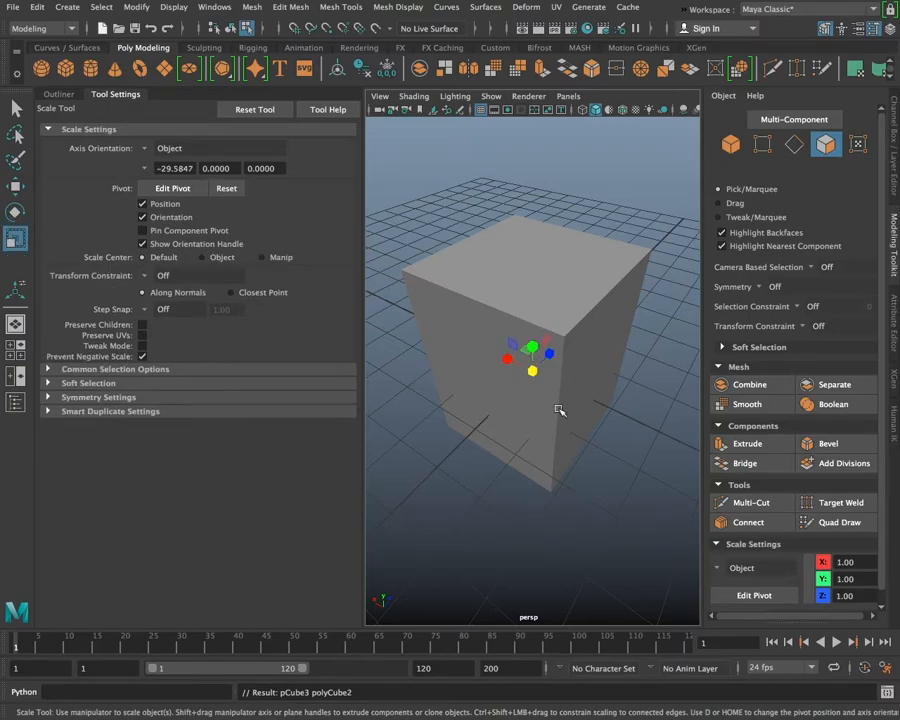
{"action": "left_click_drag", "start_coordinate": [532, 347], "coordinate": [538, 85]}
Cut the tall box out of the block with a Boolean set to the difference operation.
{"action": "left_click", "coordinate": [16, 108]}
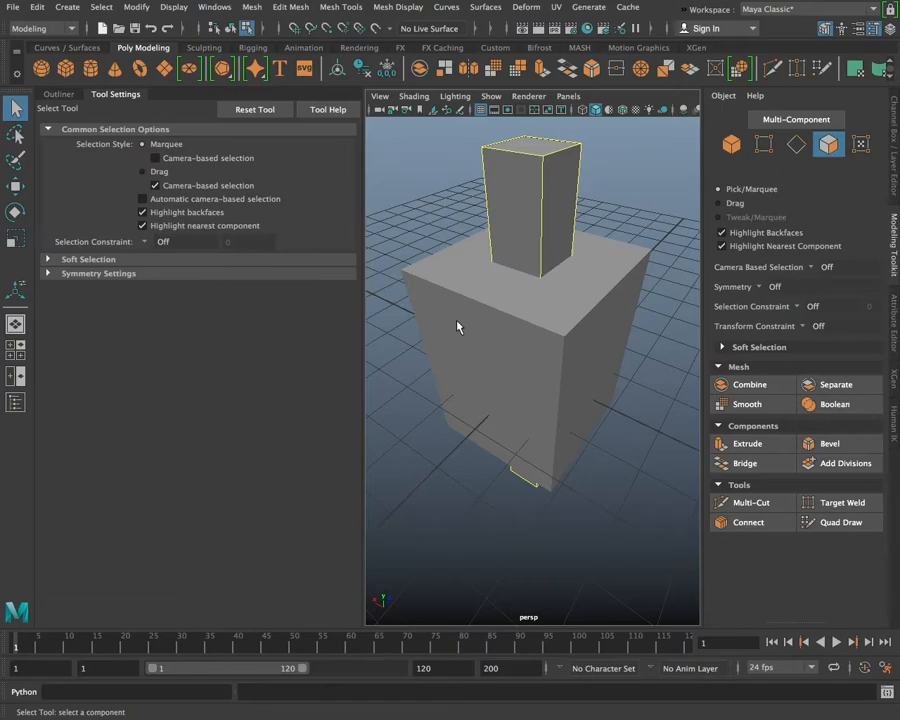
{"action": "right_click_drag", "start_coordinate": [536, 300], "coordinate": [590, 287]}
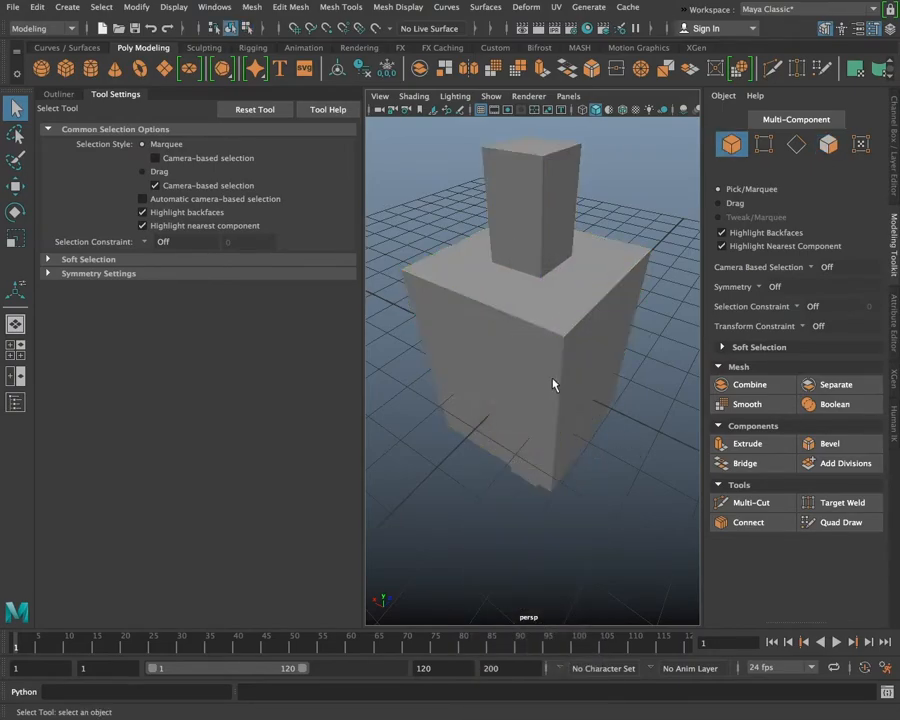
{"action": "left_click", "coordinate": [524, 354]}
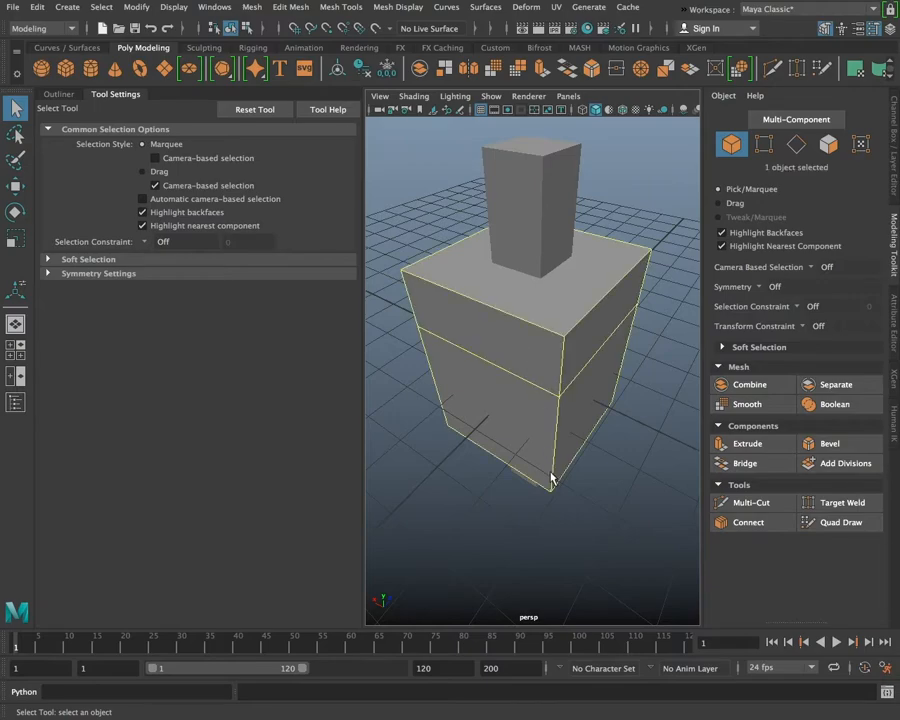
{"action": "left_click", "coordinate": [515, 205], "text": "shift"}
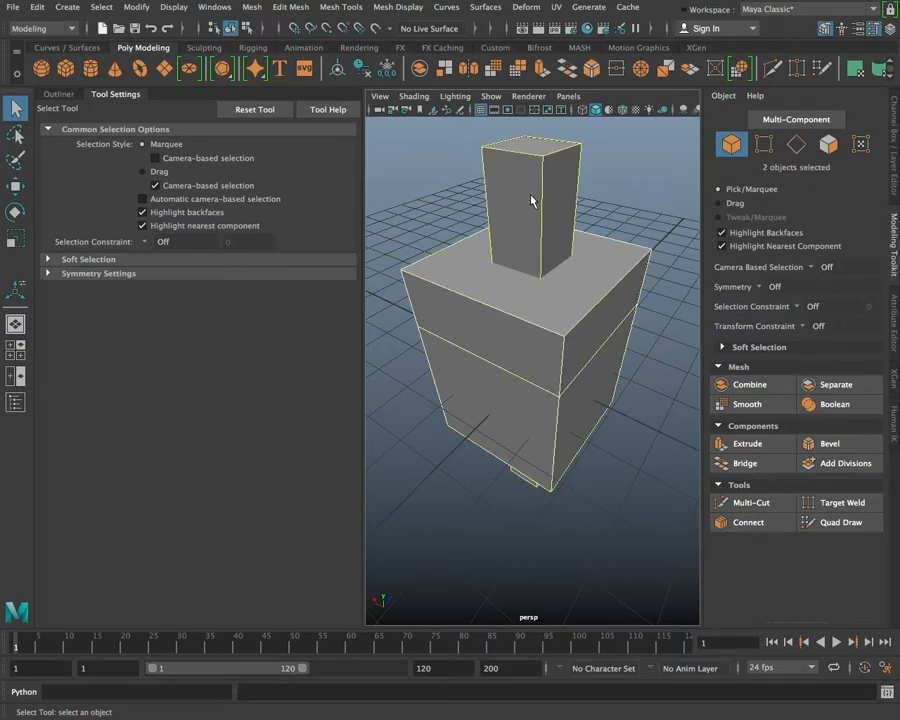
{"action": "left_click", "coordinate": [830, 404]}
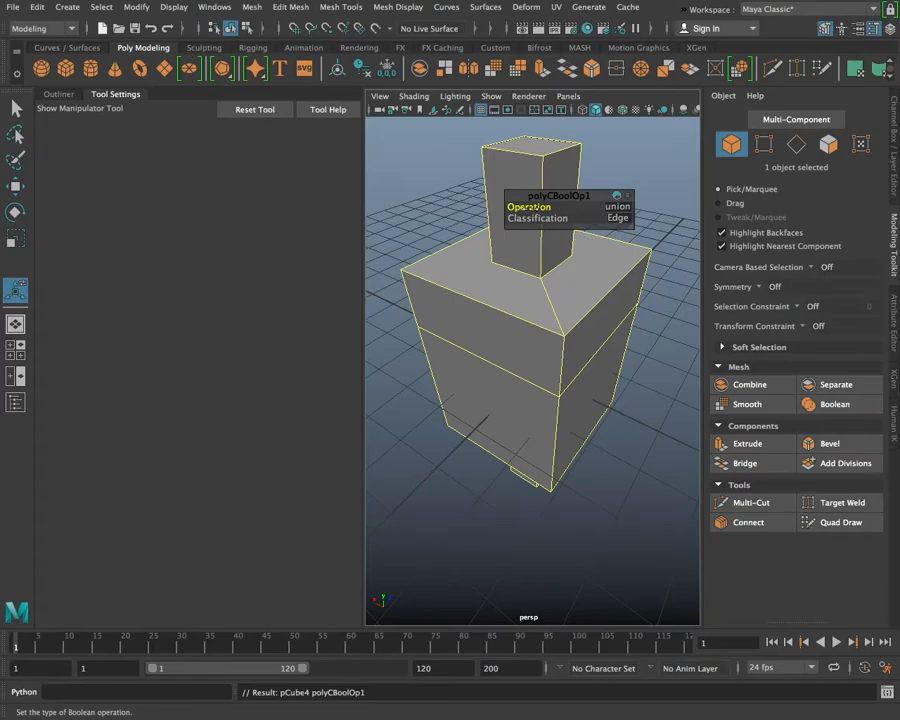
{"action": "left_click_drag", "start_coordinate": [553, 206], "coordinate": [597, 206]}
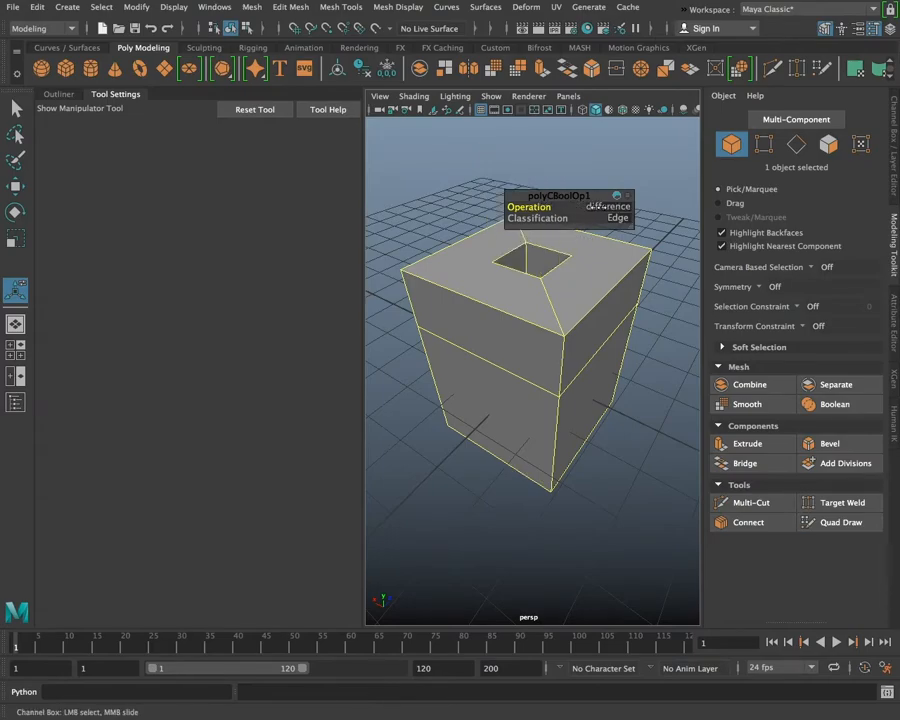
Examine the square hole through the block from above and from the sides.
{"action": "left_click_drag", "start_coordinate": [560, 315], "coordinate": [536, 374], "text": "alt"}
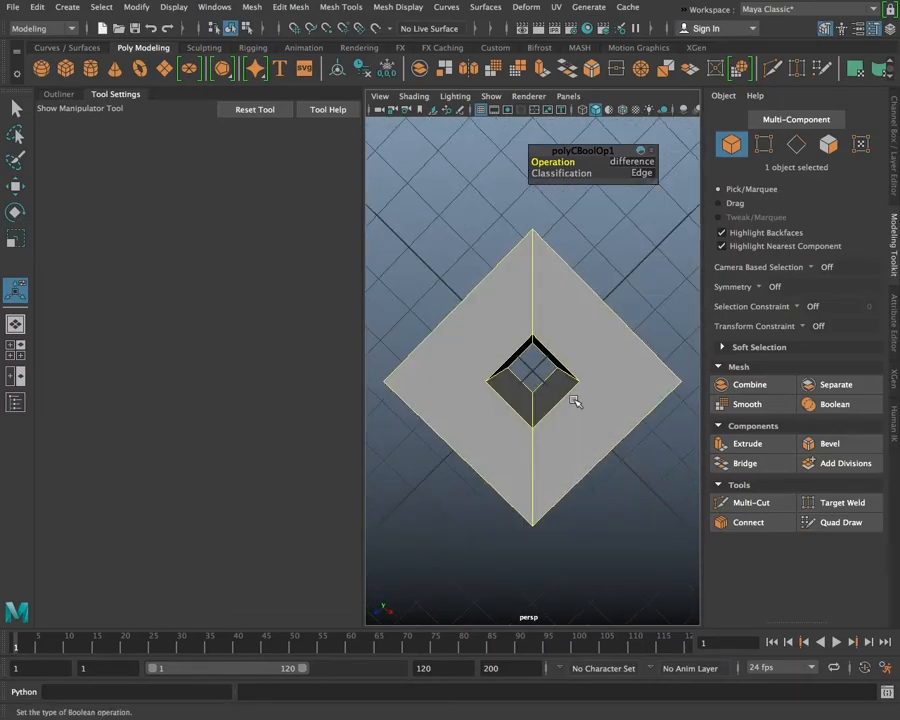
{"action": "left_click_drag", "start_coordinate": [477, 456], "coordinate": [527, 363], "text": "alt"}
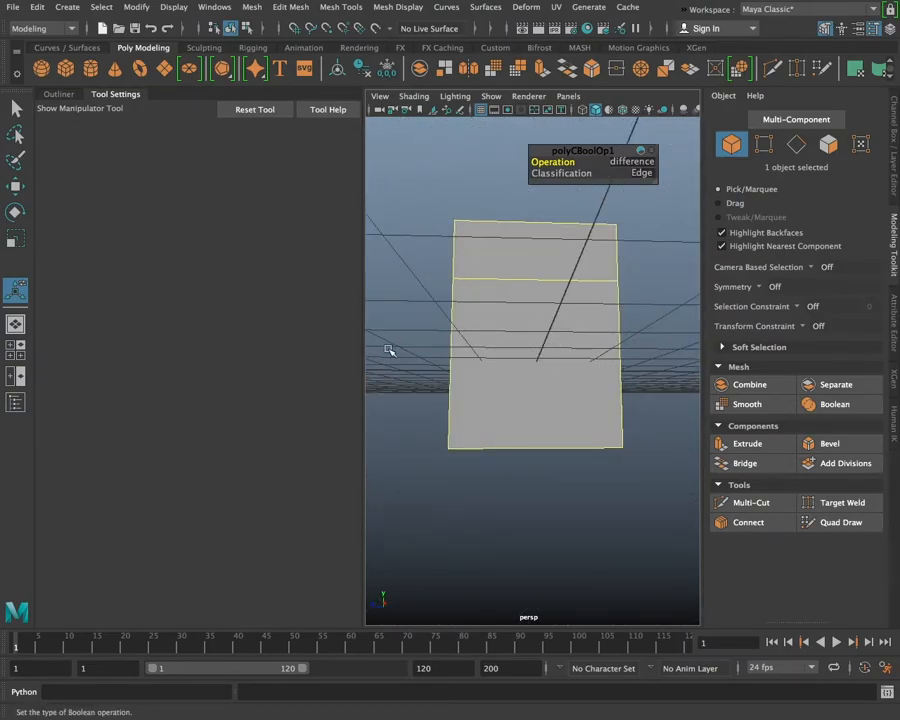
{"action": "left_click_drag", "start_coordinate": [389, 350], "coordinate": [161, 177], "text": "alt"}
{"action": "left_click_drag", "start_coordinate": [505, 377], "coordinate": [407, 389], "text": "alt"}
{"action": "key", "text": "super+z"}
{"action": "scroll", "coordinate": [500, 383], "scroll_direction": "up", "scroll_amount": 5}
{"action": "scroll", "coordinate": [494, 384], "scroll_direction": "down", "scroll_amount": 8}
{"action": "left_click_drag", "start_coordinate": [490, 384], "coordinate": [440, 441], "text": "alt"}
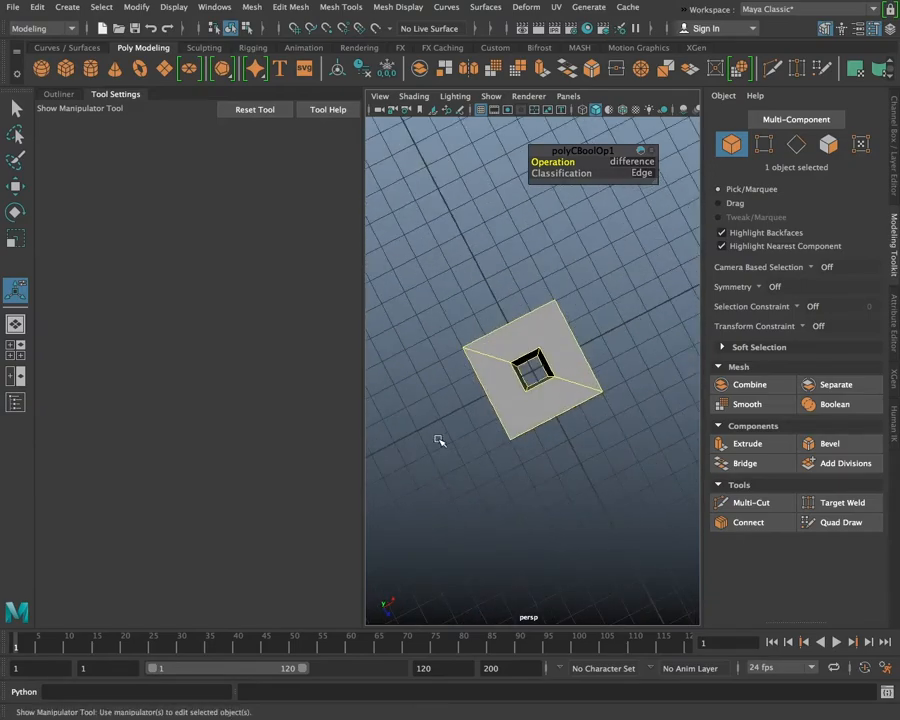
{"action": "left_click_drag", "start_coordinate": [489, 408], "coordinate": [563, 415], "text": "alt"}
{"action": "scroll", "coordinate": [552, 415], "scroll_direction": "down", "scroll_amount": 4}
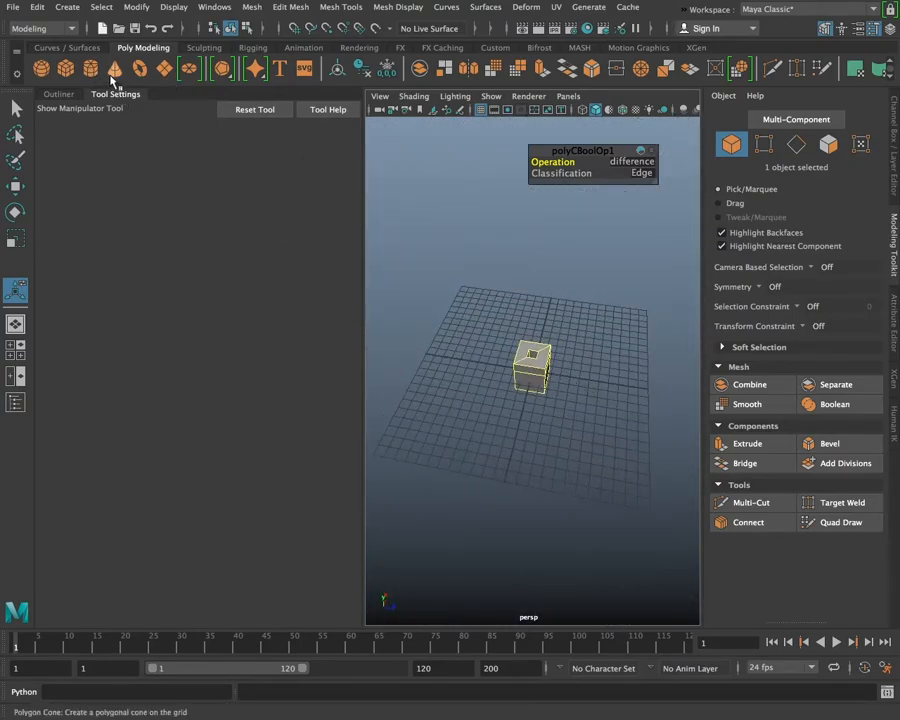
Create another polygon cube, move it beside the hollowed block, and scale it uniformly by about 11.39.
{"action": "left_click", "coordinate": [67, 76]}
{"action": "key", "text": "w"}
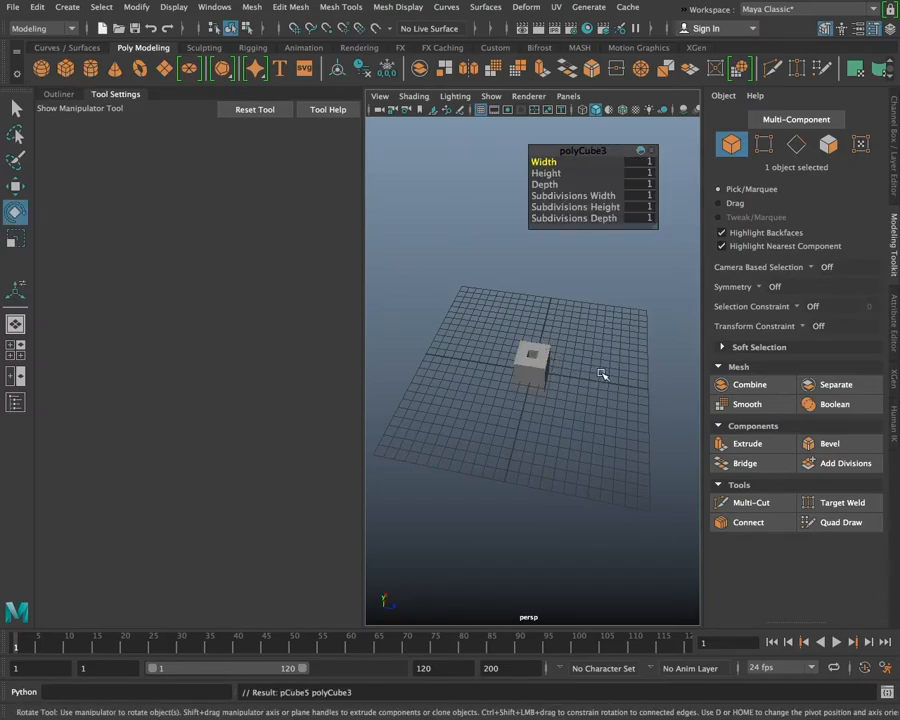
{"action": "left_click_drag", "start_coordinate": [568, 376], "coordinate": [699, 410]}
{"action": "key", "text": "r"}
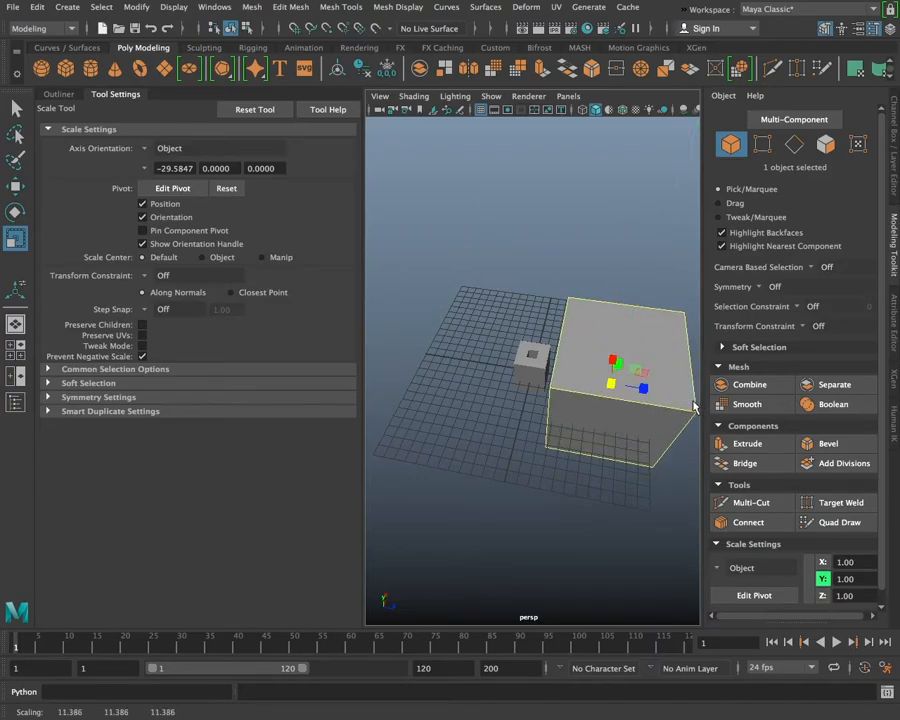
Subdivide the large cube's faces using Add Divisions with Divisions set to 3.
{"action": "left_click", "coordinate": [845, 464]}
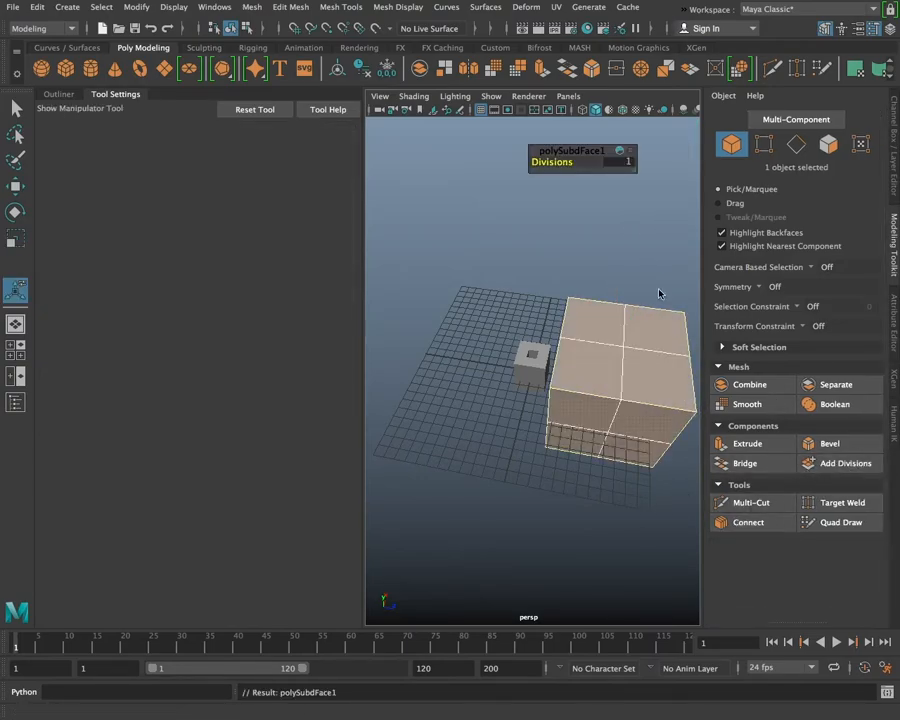
{"action": "mouse_move", "coordinate": [542, 162]}
{"action": "left_mouse_down"}
{"action": "mouse_move", "coordinate": [567, 162]}
{"action": "mouse_move", "coordinate": [558, 162]}
{"action": "left_mouse_up"}
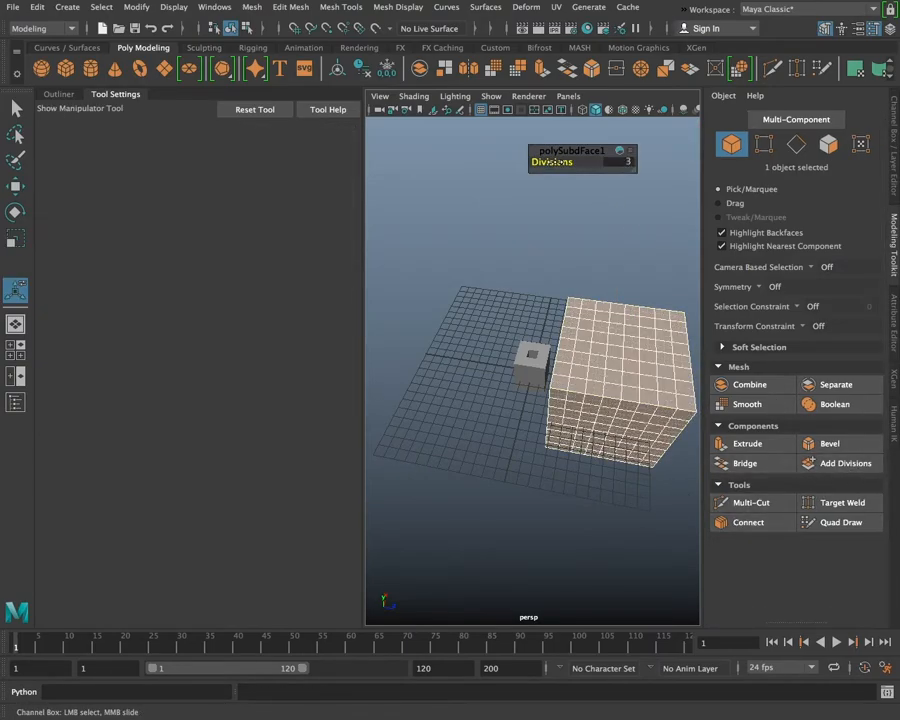
Delete three evenly spaced faces in one row on the large cube's side to make window openings.
{"action": "left_click_drag", "start_coordinate": [550, 466], "coordinate": [551, 424], "text": "alt"}
{"action": "mouse_move", "coordinate": [580, 381]}
{"action": "right_mouse_down"}
{"action": "mouse_move", "coordinate": [608, 310]}
{"action": "mouse_move", "coordinate": [645, 282]}
{"action": "mouse_move", "coordinate": [580, 263]}
{"action": "mouse_move", "coordinate": [580, 381]}
{"action": "right_mouse_up"}
{"action": "left_click", "coordinate": [580, 380]}
{"action": "left_click", "coordinate": [607, 378], "text": "shift"}
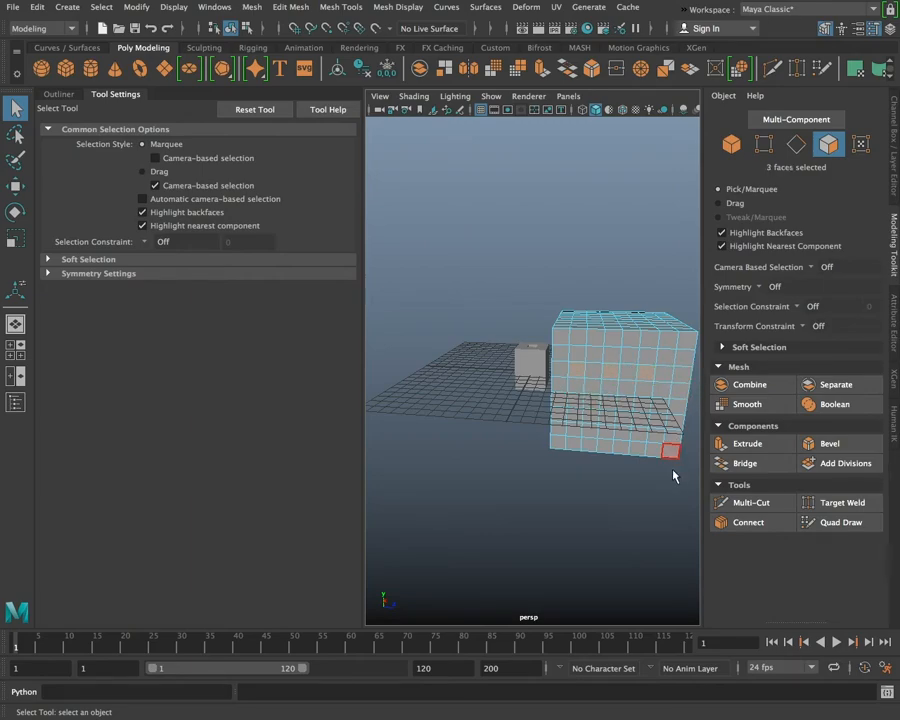
{"action": "key", "text": "Delete"}
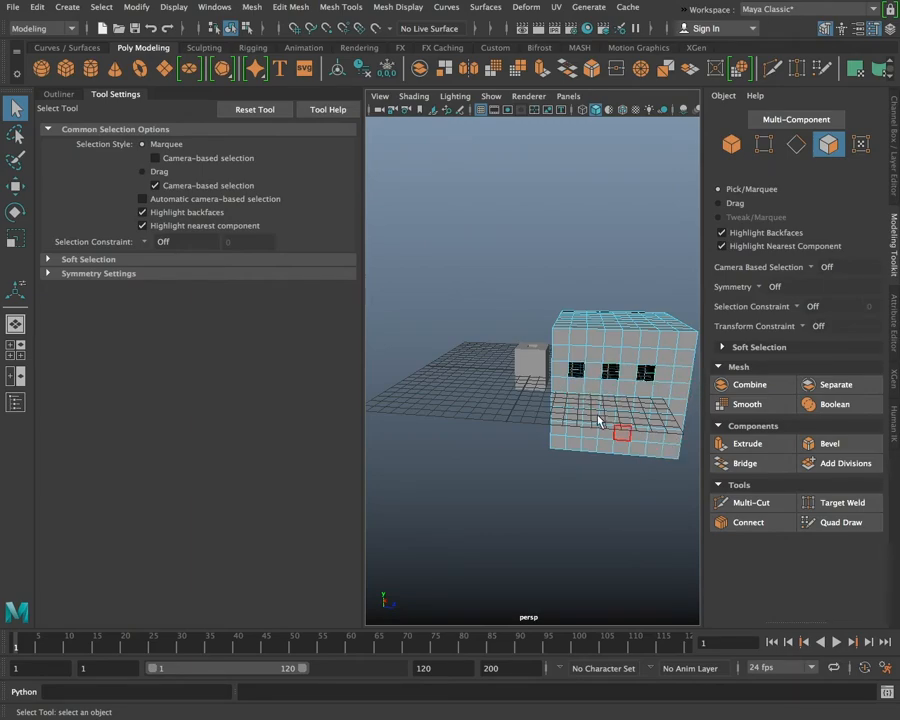
Look at the window openings up close and collapse the tool settings to widen the viewport.
{"action": "scroll", "coordinate": [595, 411], "scroll_direction": "up", "scroll_amount": 8}
{"action": "middle_click_drag", "start_coordinate": [598, 407], "coordinate": [432, 344], "text": "alt"}
{"action": "scroll", "coordinate": [438, 338], "scroll_direction": "up", "scroll_amount": 5}
{"action": "scroll", "coordinate": [440, 334], "scroll_direction": "down", "scroll_amount": 10}
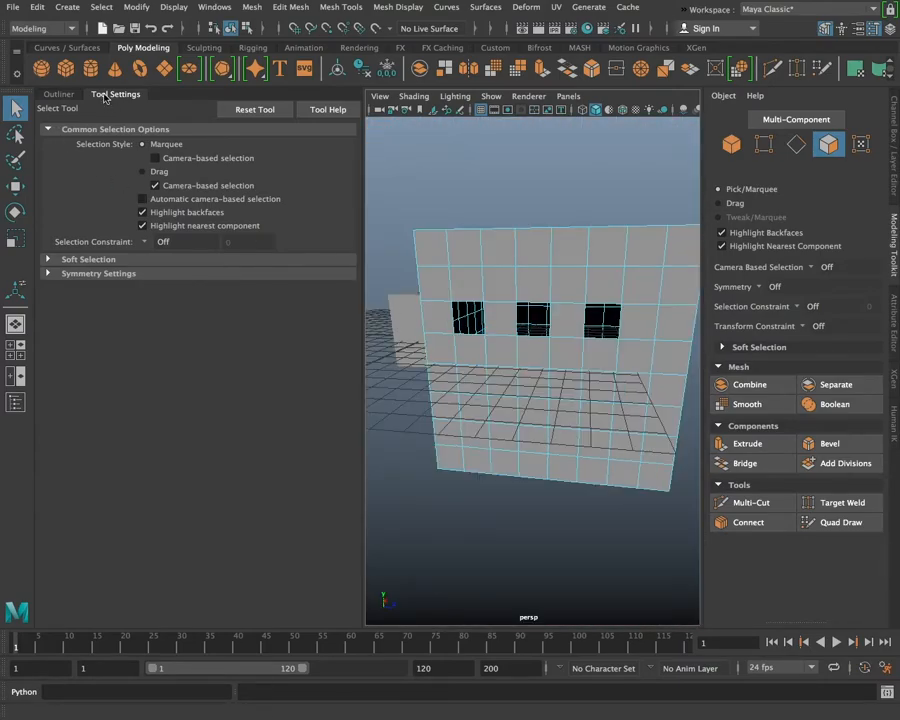
{"action": "left_click", "coordinate": [104, 97]}
{"action": "scroll", "coordinate": [512, 360], "scroll_direction": "down", "scroll_amount": 5}
{"action": "left_click_drag", "start_coordinate": [392, 360], "coordinate": [315, 249], "text": "alt"}
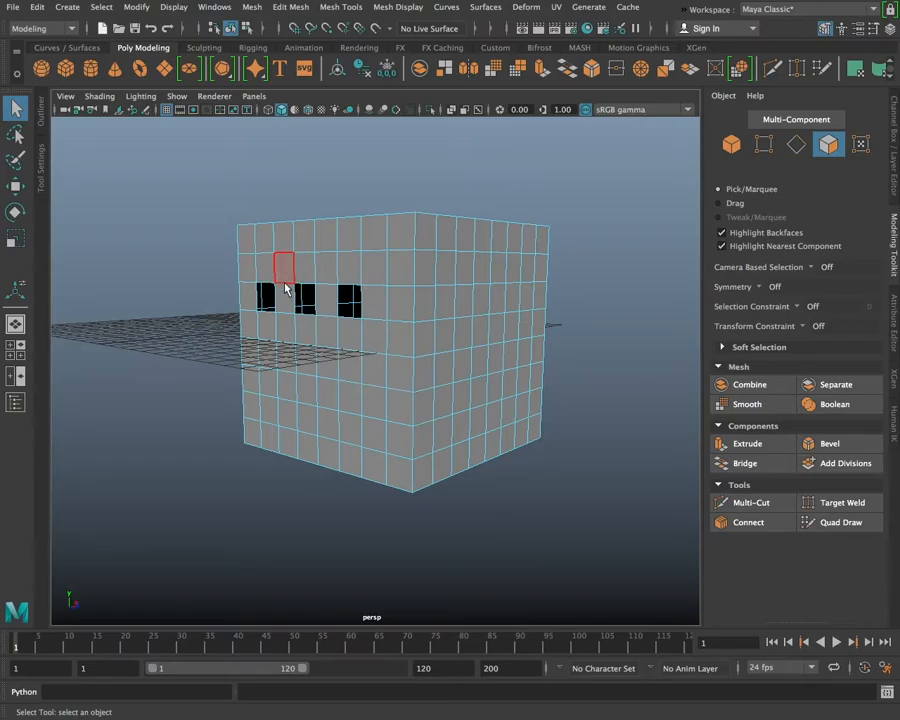
Examine the large cube's interior and its window openings from the inside.
{"action": "scroll", "coordinate": [298, 303], "scroll_direction": "up", "scroll_amount": 5}
{"action": "left_click_drag", "start_coordinate": [295, 278], "coordinate": [323, 299], "text": "alt"}
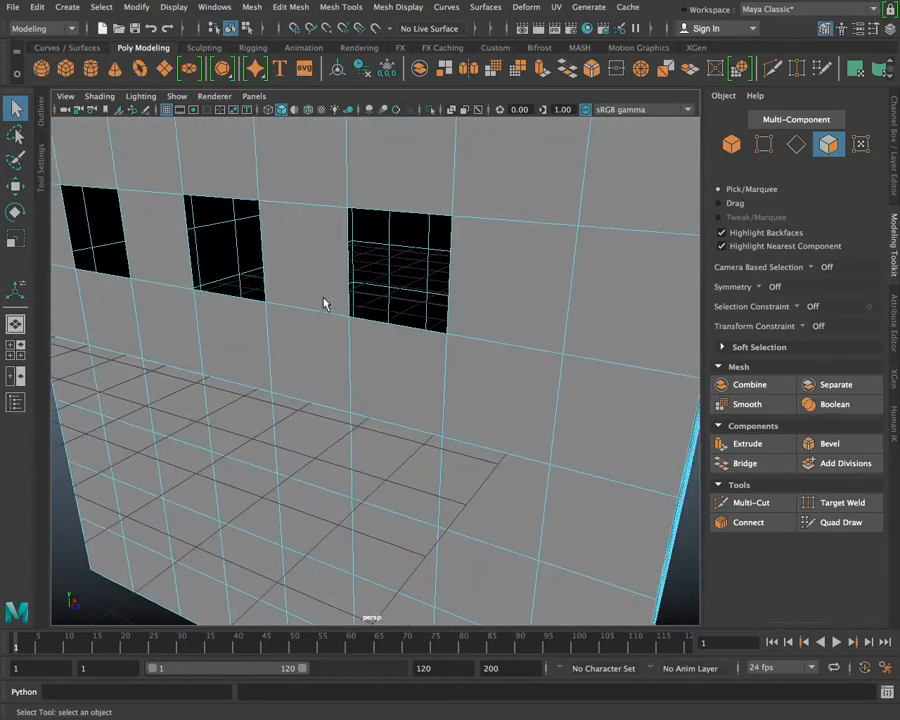
{"action": "scroll", "coordinate": [327, 298], "scroll_direction": "up", "scroll_amount": 6}
{"action": "middle_click_drag", "start_coordinate": [375, 287], "coordinate": [344, 363], "text": "alt"}
{"action": "scroll", "coordinate": [348, 369], "scroll_direction": "up", "scroll_amount": 3}
{"action": "left_click_drag", "start_coordinate": [350, 370], "coordinate": [100, 384], "text": "alt"}
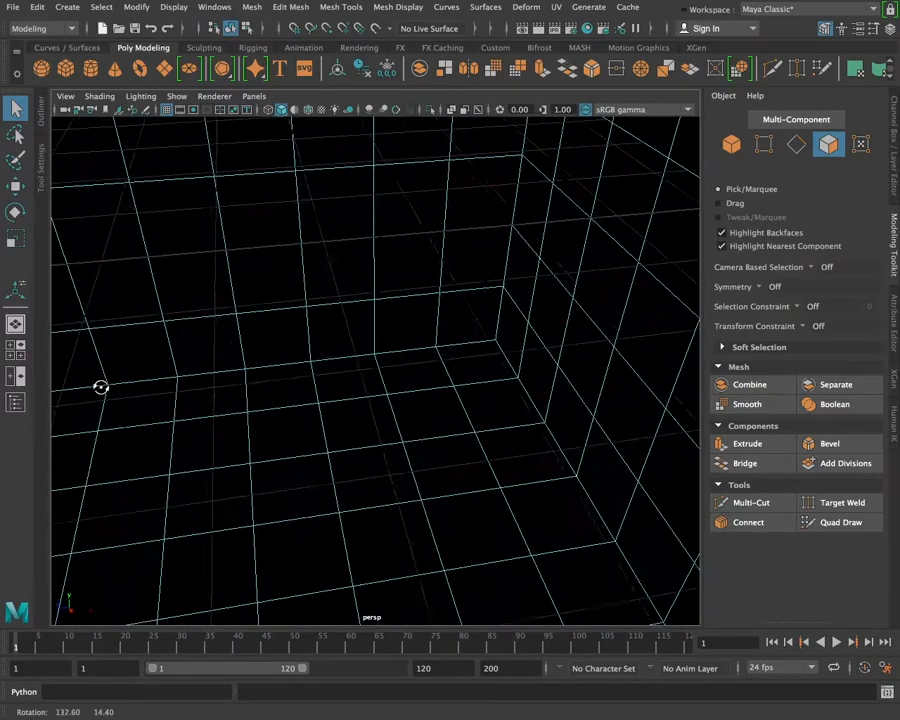
{"action": "scroll", "coordinate": [259, 319], "scroll_direction": "up", "scroll_amount": 4}
{"action": "left_click_drag", "start_coordinate": [259, 319], "coordinate": [304, 286], "text": "alt"}
{"action": "middle_click_drag", "start_coordinate": [325, 299], "coordinate": [373, 406], "text": "alt"}
{"action": "scroll", "coordinate": [367, 403], "scroll_direction": "up", "scroll_amount": 2}
{"action": "left_click_drag", "start_coordinate": [364, 404], "coordinate": [303, 374], "text": "alt"}
{"action": "left_click_drag", "start_coordinate": [338, 293], "coordinate": [510, 337], "text": "alt"}
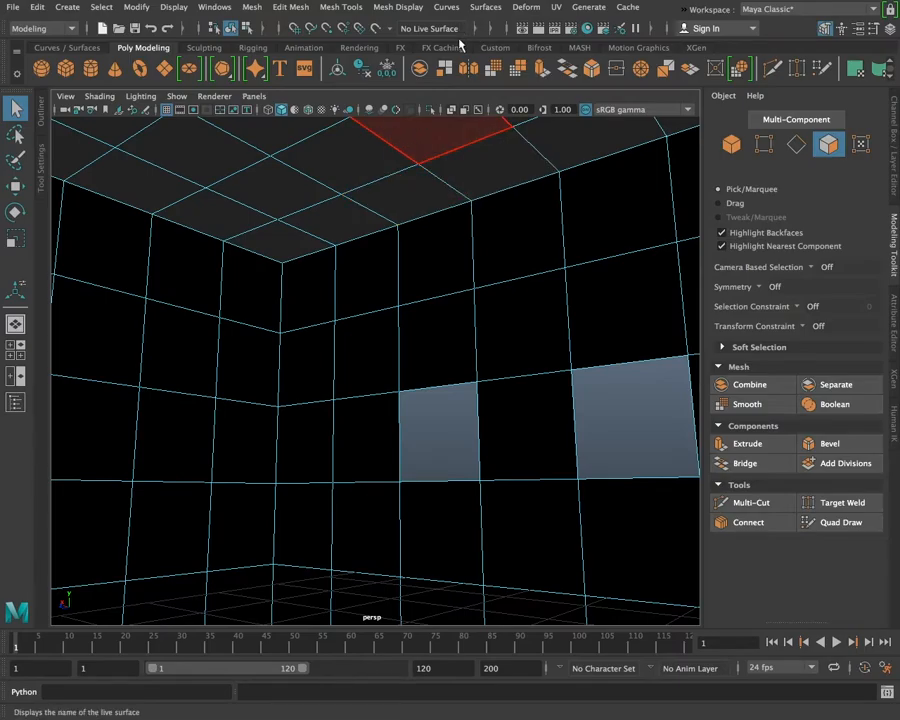
Inspect the windowed cube from outside again and reopen the tool settings.
{"action": "left_click_drag", "start_coordinate": [526, 265], "coordinate": [327, 334], "text": "alt"}
{"action": "scroll", "coordinate": [329, 336], "scroll_direction": "down", "scroll_amount": 12}
{"action": "left_click_drag", "start_coordinate": [342, 439], "coordinate": [351, 468], "text": "alt"}
{"action": "left_click_drag", "start_coordinate": [441, 552], "coordinate": [410, 404], "text": "alt"}
{"action": "scroll", "coordinate": [476, 358], "scroll_direction": "down", "scroll_amount": 2}
{"action": "scroll", "coordinate": [476, 358], "scroll_direction": "up", "scroll_amount": 2}
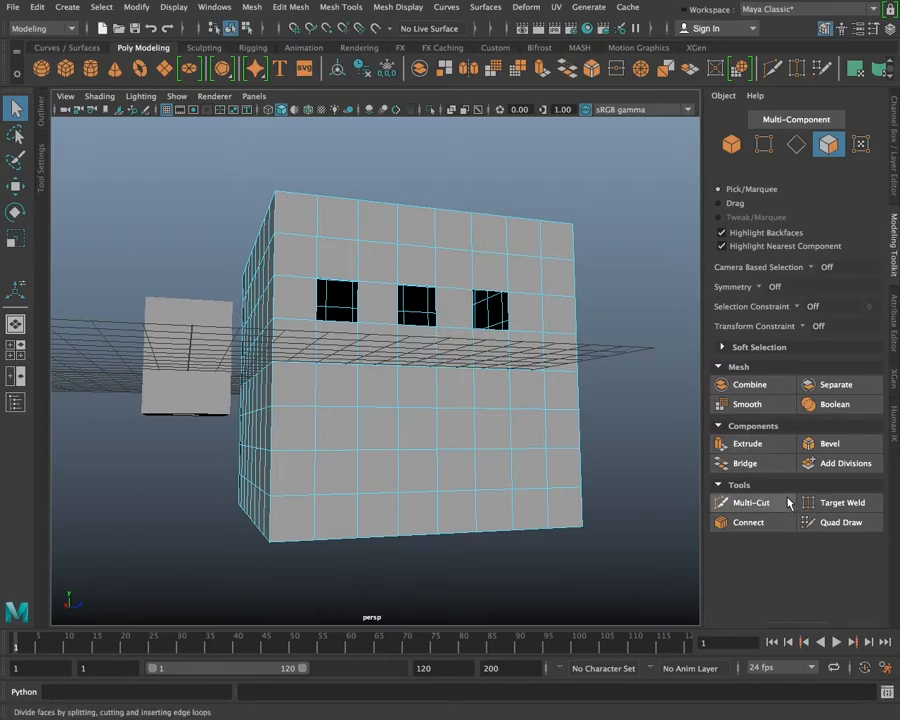
{"action": "left_click_drag", "start_coordinate": [560, 298], "coordinate": [538, 341], "text": "alt"}
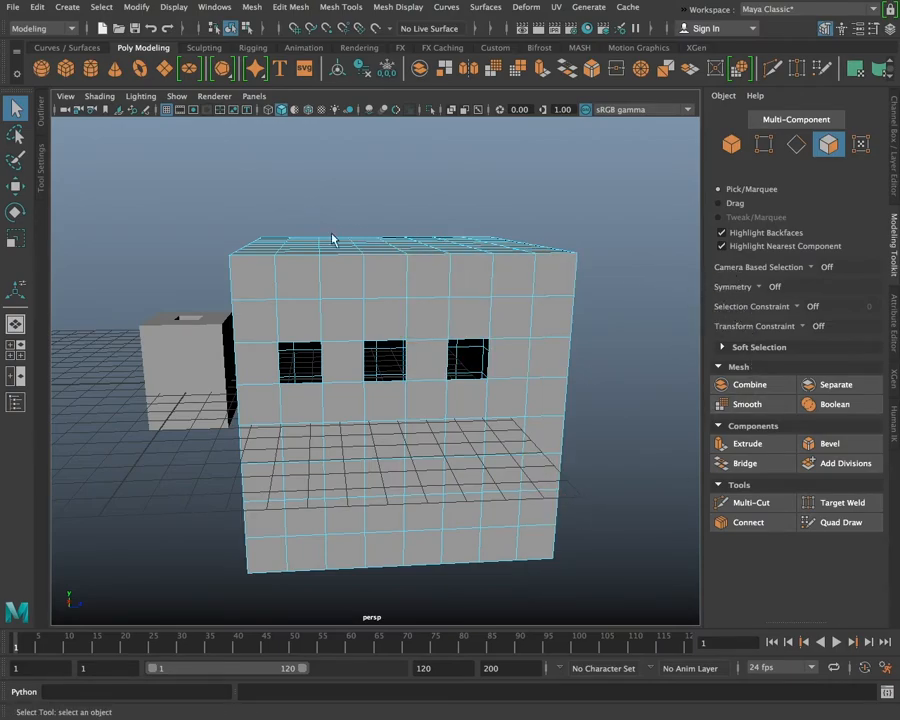
{"action": "left_click", "coordinate": [41, 171]}
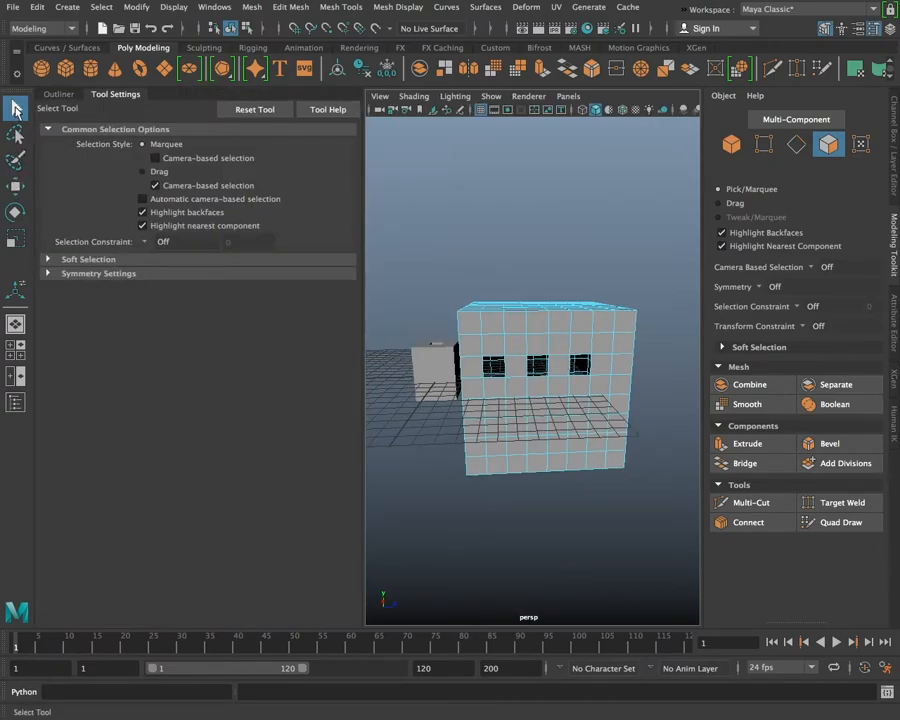
Create a polygon plane and move it along Z to about -9.61.
{"action": "left_click", "coordinate": [167, 75]}
{"action": "scroll", "coordinate": [484, 398], "scroll_direction": "down", "scroll_amount": 8}
{"action": "key", "text": "w"}
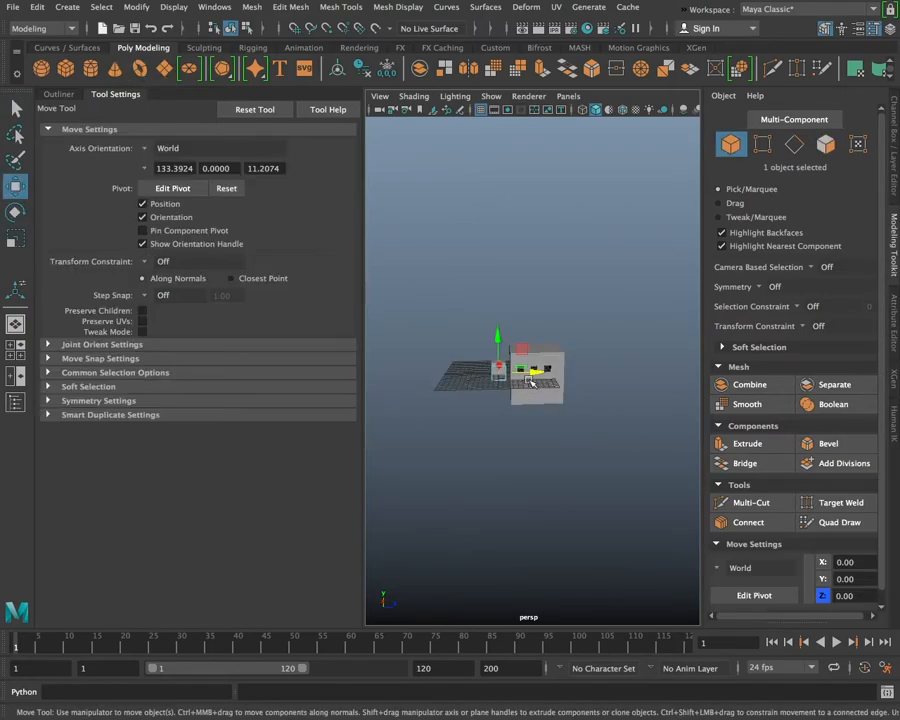
{"action": "left_click_drag", "start_coordinate": [536, 385], "coordinate": [521, 373]}
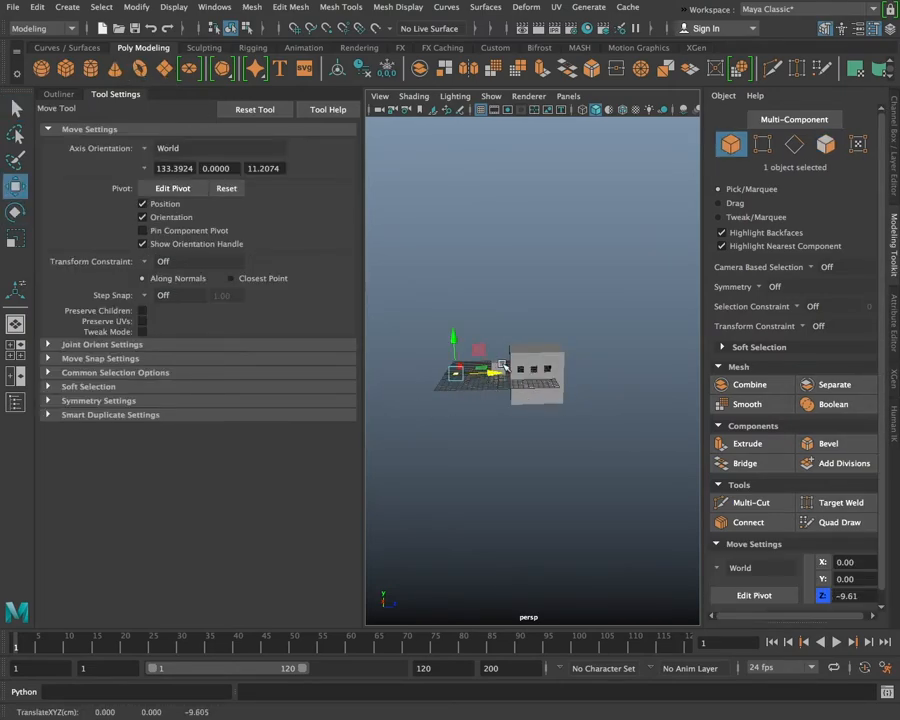
Scale the plane uniformly to about 77.75 so it forms a large ground under the cubes.
{"action": "key", "text": "r"}
{"action": "left_click_drag", "start_coordinate": [456, 375], "coordinate": [568, 460]}
{"action": "left_click_drag", "start_coordinate": [562, 368], "coordinate": [590, 395]}
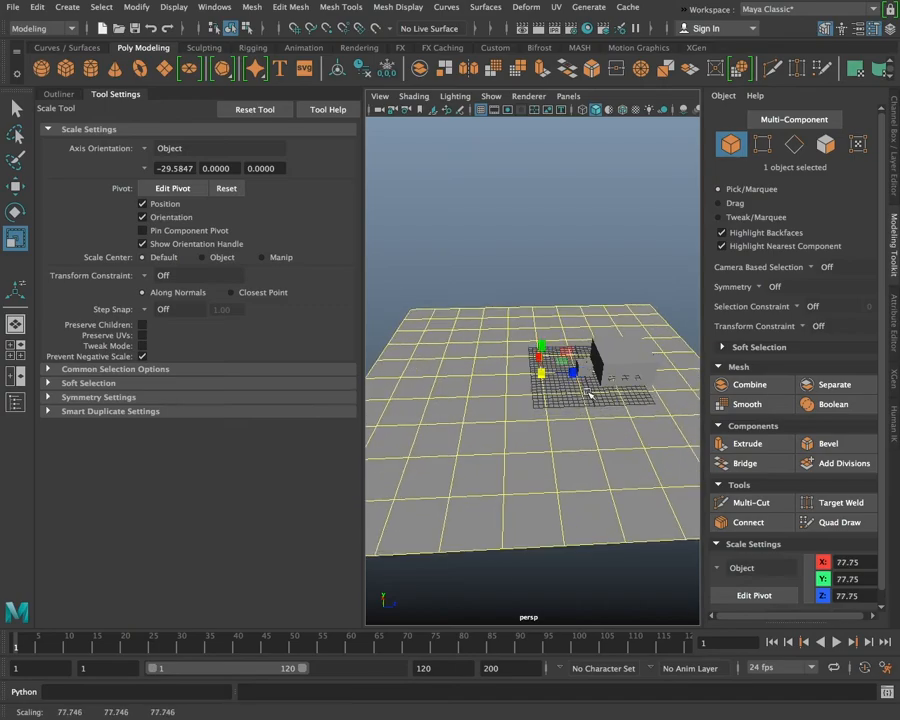
{"action": "scroll", "coordinate": [588, 400], "scroll_direction": "down", "scroll_amount": 3}
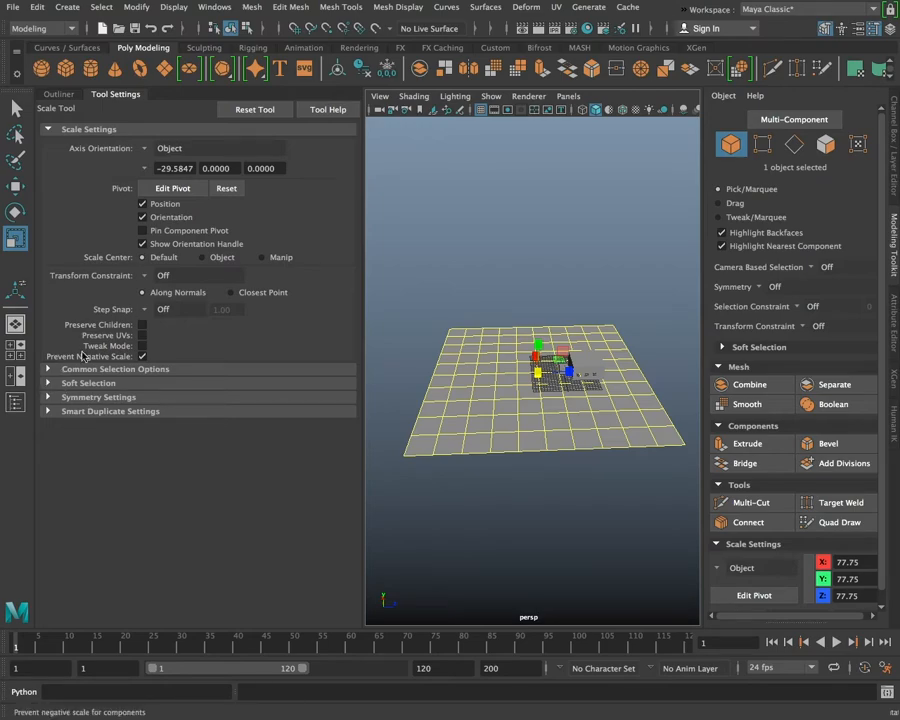
Enable Soft Select and select one vertex of the ground plane with a Volume falloff radius of about 24.41.
{"action": "left_click", "coordinate": [48, 384]}
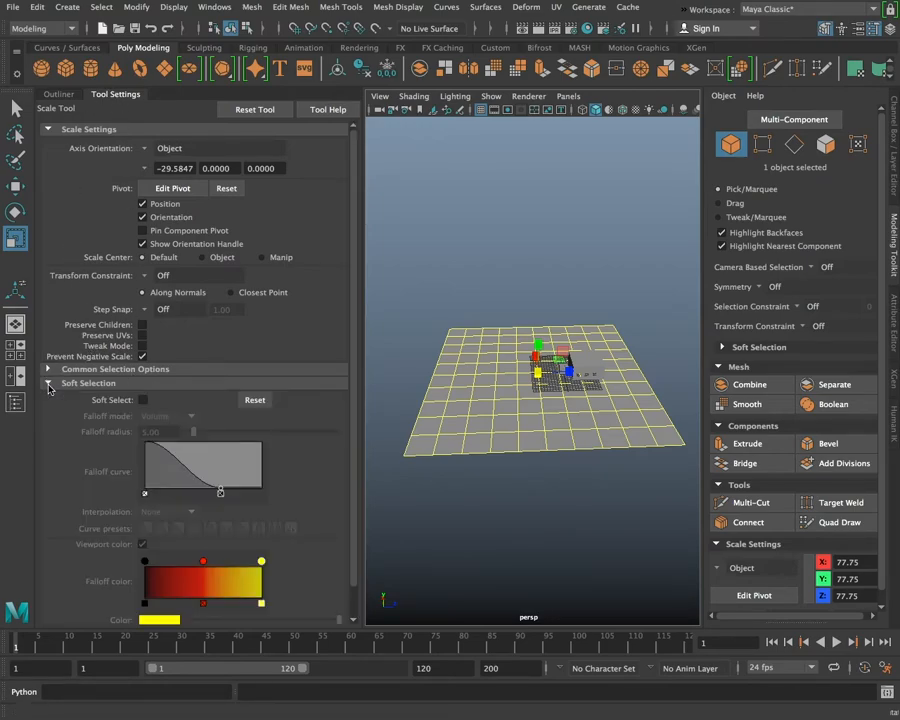
{"action": "left_click", "coordinate": [143, 400]}
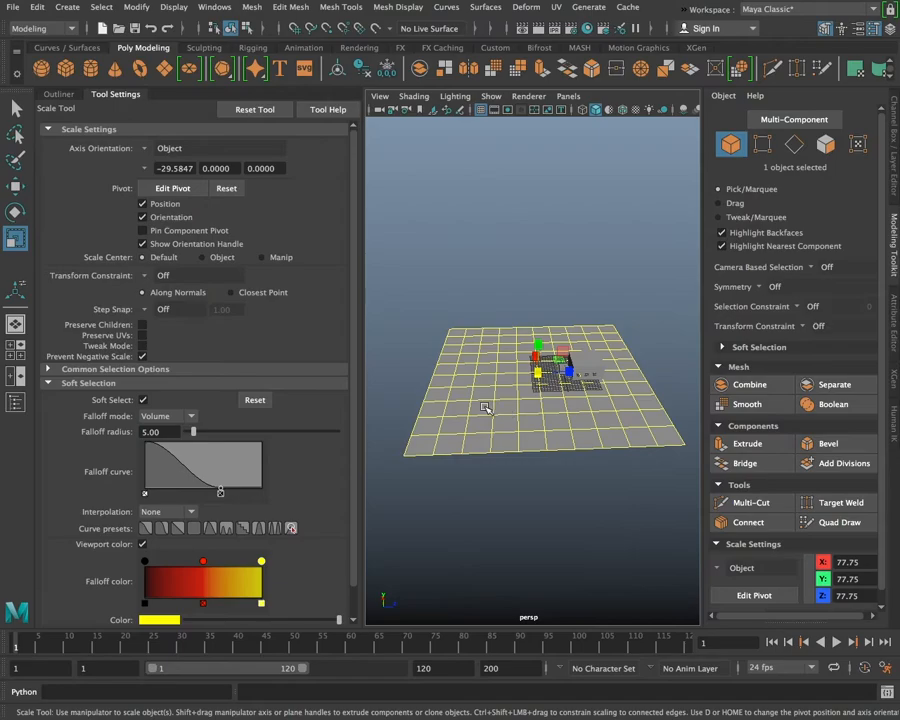
{"action": "left_click", "coordinate": [762, 147]}
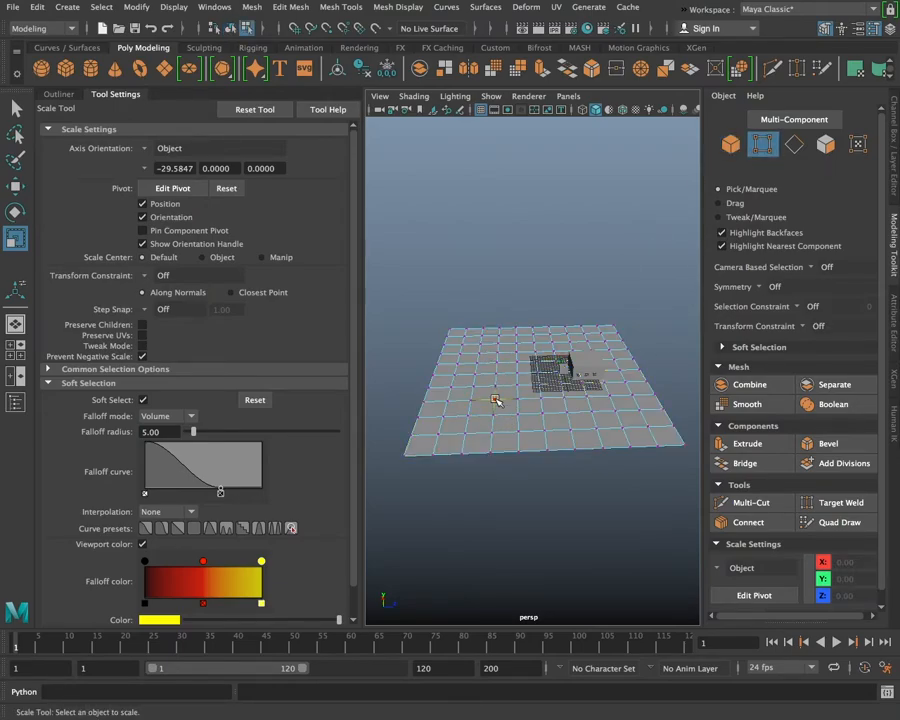
{"action": "left_click", "coordinate": [495, 398]}
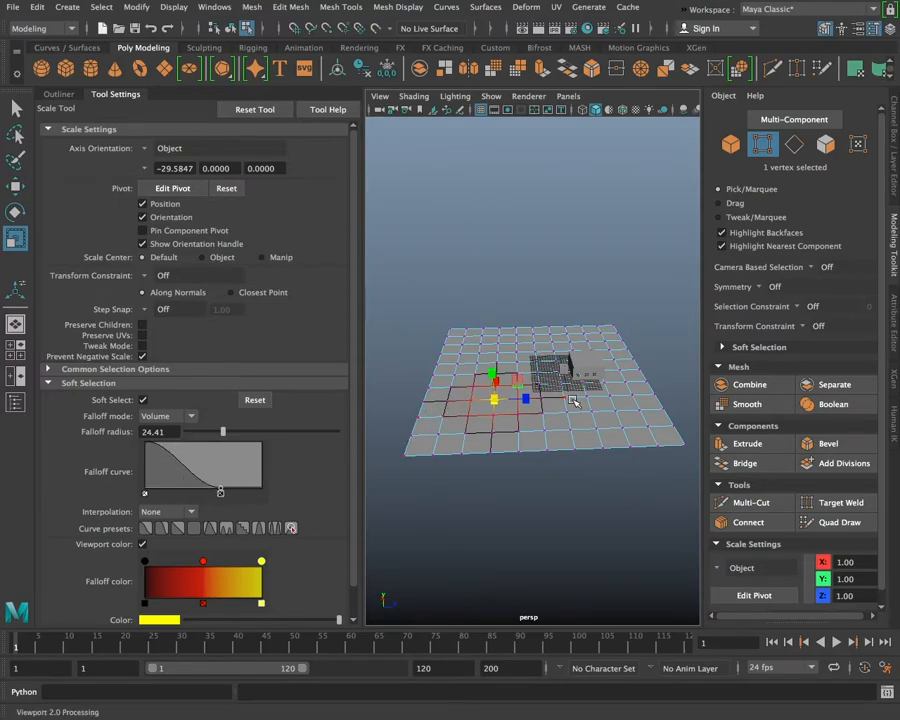
Raise the soft-selected vertex to a Y of about 13.56 to form a smooth hill in the ground plane.
{"action": "key", "text": "w"}
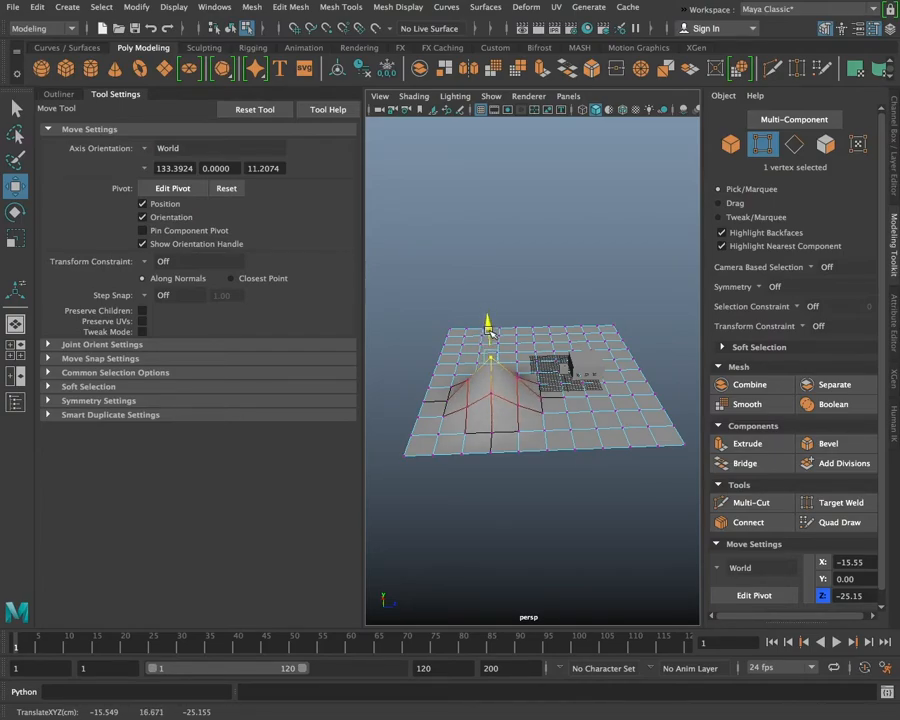
{"action": "scroll", "coordinate": [487, 383], "scroll_direction": "down", "scroll_amount": 3}
{"action": "scroll", "coordinate": [487, 384], "scroll_direction": "up", "scroll_amount": 6}
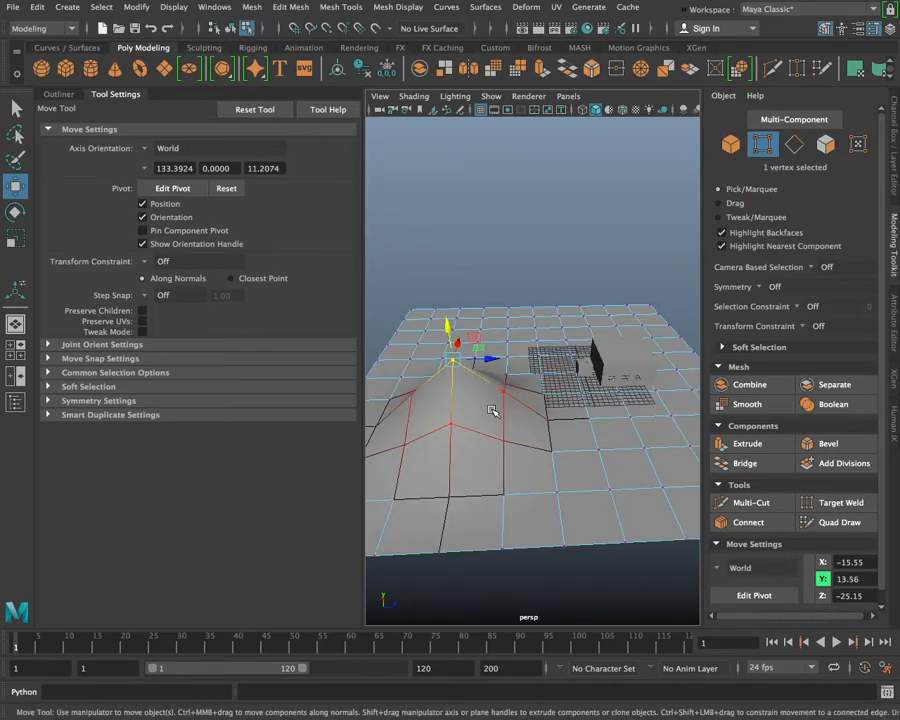
Disable Soft Select and raise a single vertex on the windowed cube's side of the plane to a Y of about 6.32.
{"action": "left_click_drag", "start_coordinate": [436, 445], "coordinate": [494, 446], "text": "alt"}
{"action": "left_click_drag", "start_coordinate": [550, 440], "coordinate": [458, 448], "text": "alt"}
{"action": "left_click", "coordinate": [656, 488]}
{"action": "left_click_drag", "start_coordinate": [656, 488], "coordinate": [571, 428], "text": "alt"}
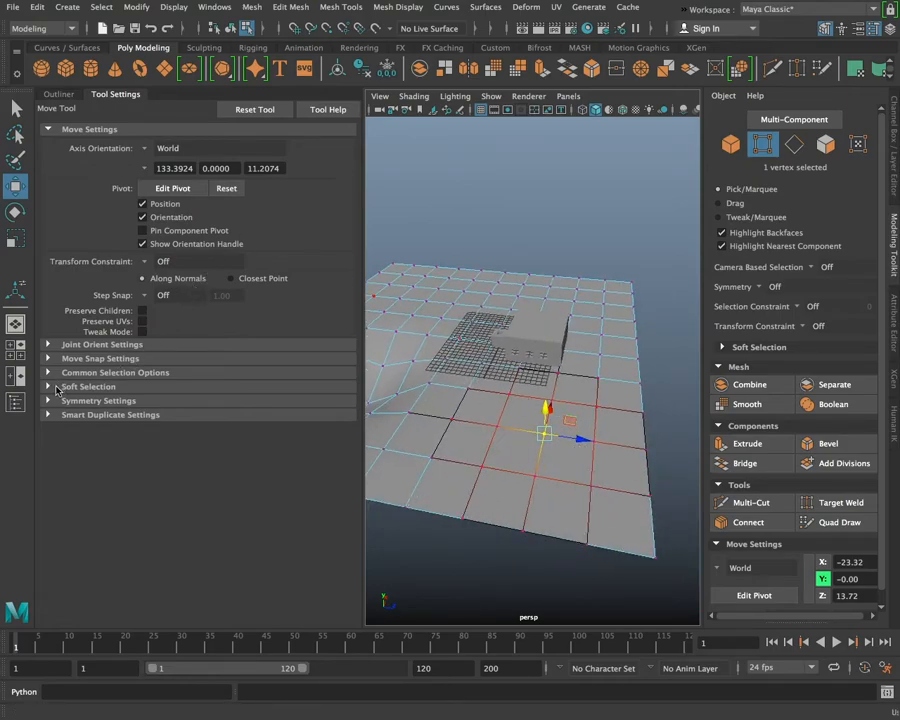
{"action": "left_click", "coordinate": [88, 386]}
{"action": "left_click", "coordinate": [145, 403]}
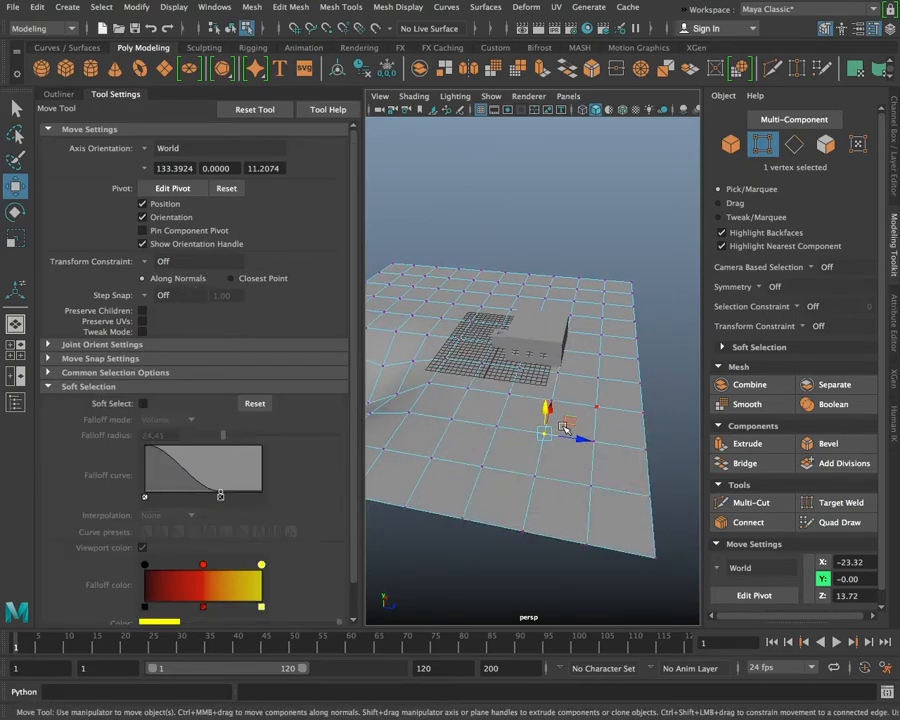
{"action": "left_click_drag", "start_coordinate": [546, 410], "coordinate": [560, 379]}
Inspect the hill and the single raised vertex from another side and enable Soft Select again.
{"action": "left_click_drag", "start_coordinate": [493, 487], "coordinate": [610, 483], "text": "alt"}
{"action": "middle_click_drag", "start_coordinate": [488, 497], "coordinate": [525, 474], "text": "alt"}
{"action": "scroll", "coordinate": [525, 474], "scroll_direction": "up", "scroll_amount": 5}
{"action": "scroll", "coordinate": [501, 474], "scroll_direction": "down", "scroll_amount": 8}
{"action": "left_click", "coordinate": [143, 403]}
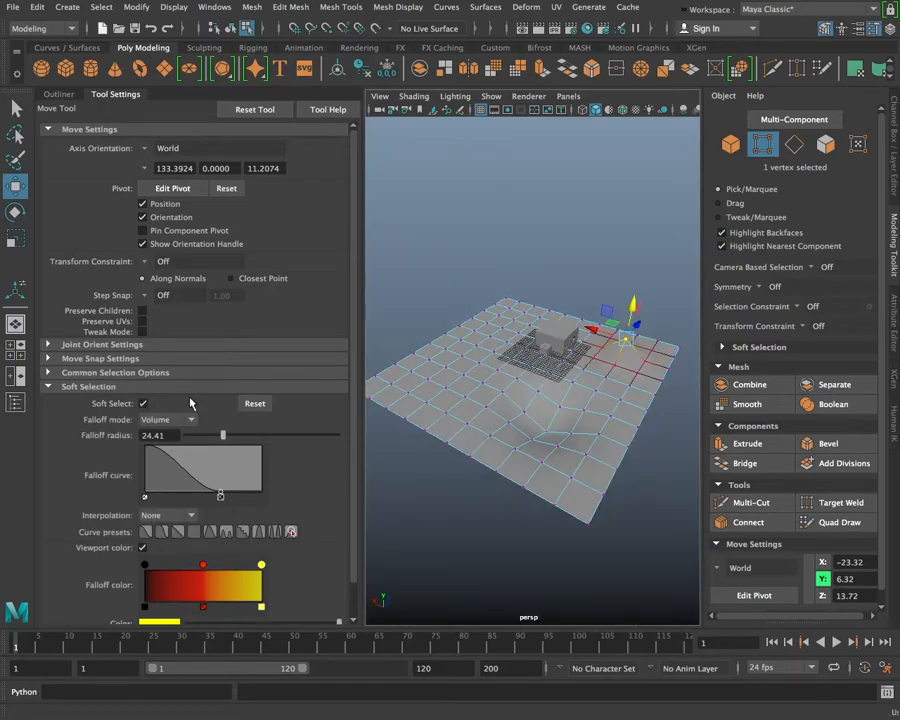
{"action": "left_click_drag", "start_coordinate": [467, 362], "coordinate": [513, 363], "text": "alt"}
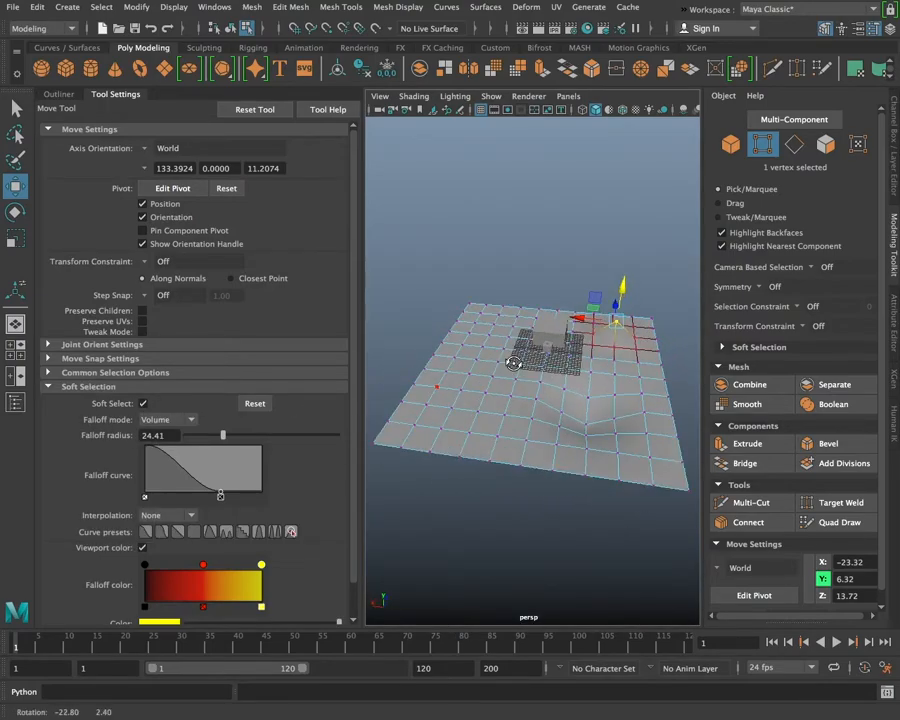
Create a polygon sphere, raise it to a Y of about 39.30 and frame it in the view.
{"action": "left_click", "coordinate": [44, 68]}
{"action": "left_click_drag", "start_coordinate": [538, 305], "coordinate": [551, 198]}
{"action": "key", "text": "f"}
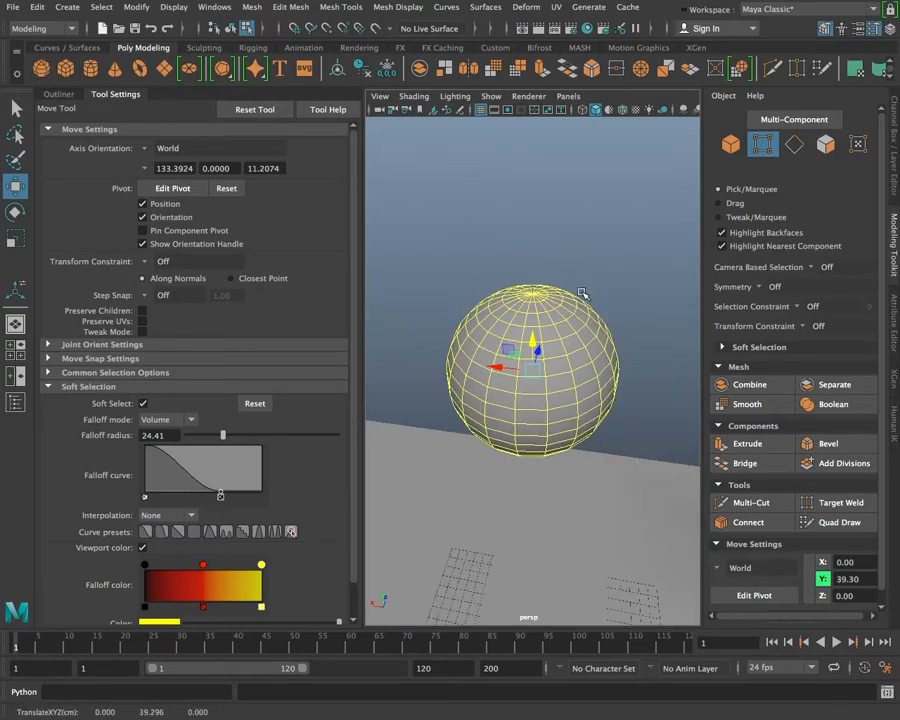
{"action": "left_click_drag", "start_coordinate": [570, 427], "coordinate": [648, 433], "text": "alt"}
{"action": "left_click", "coordinate": [601, 472]}
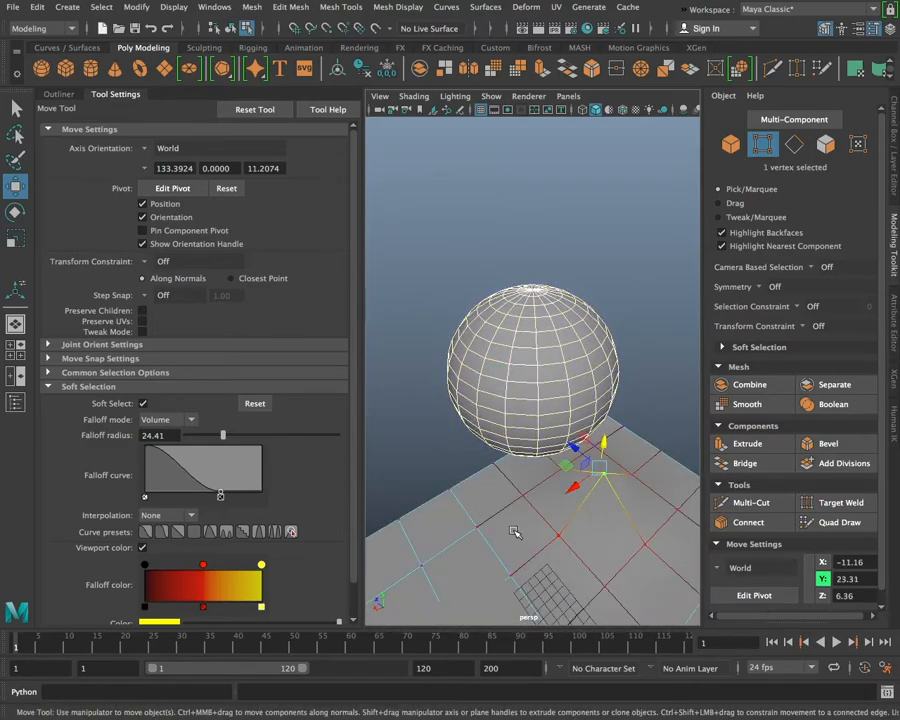
{"action": "key", "text": "f"}
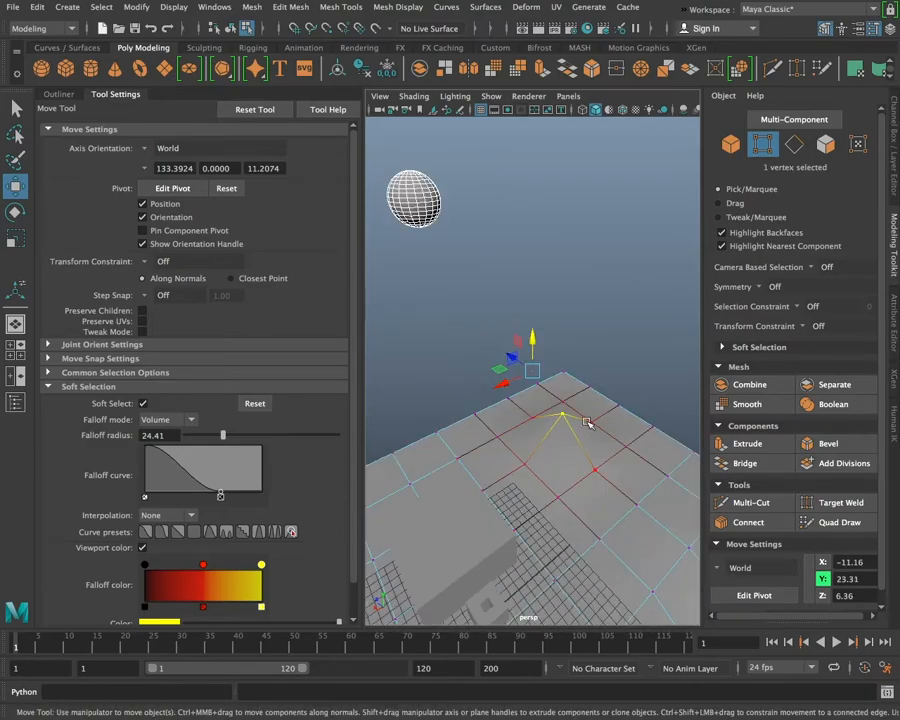
{"action": "left_click", "coordinate": [421, 190]}
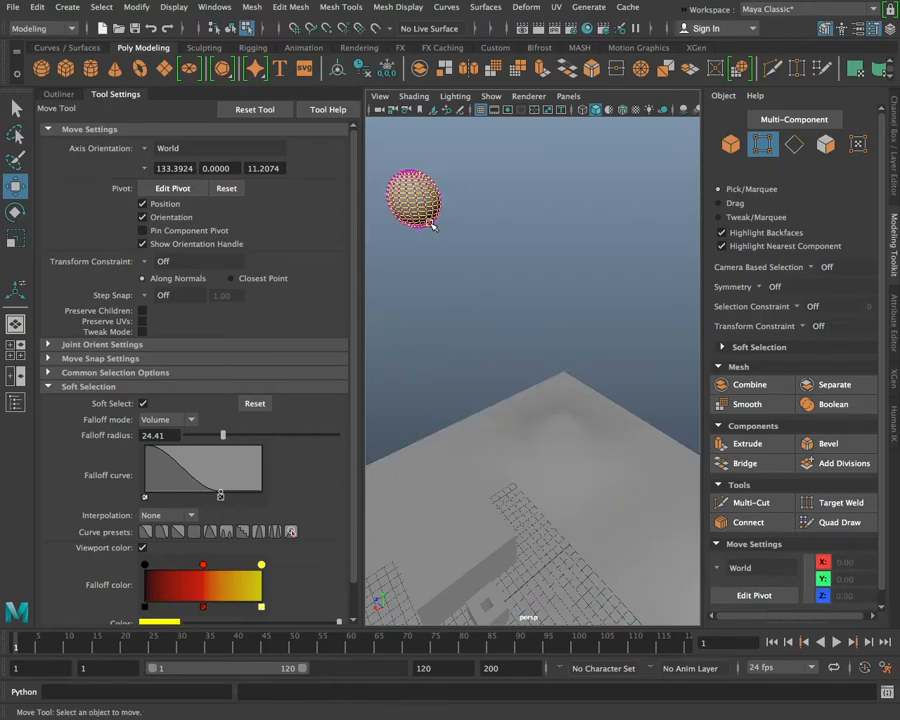
{"action": "key", "text": "f"}
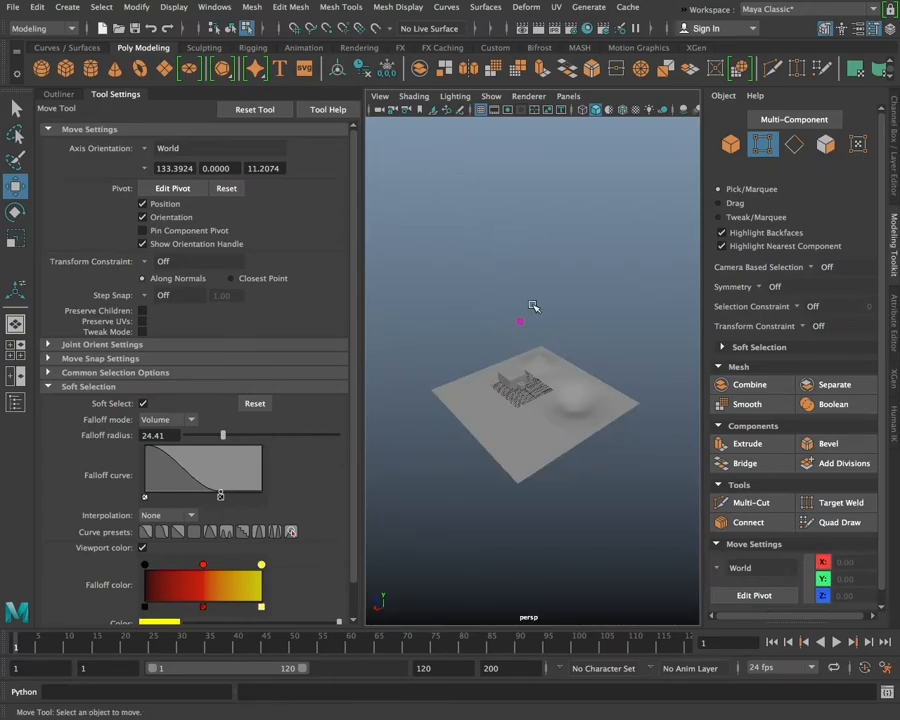
Return the sphere to Object Mode and move it along Z to about -31.04.
{"action": "right_click_drag", "start_coordinate": [519, 321], "coordinate": [549, 303]}
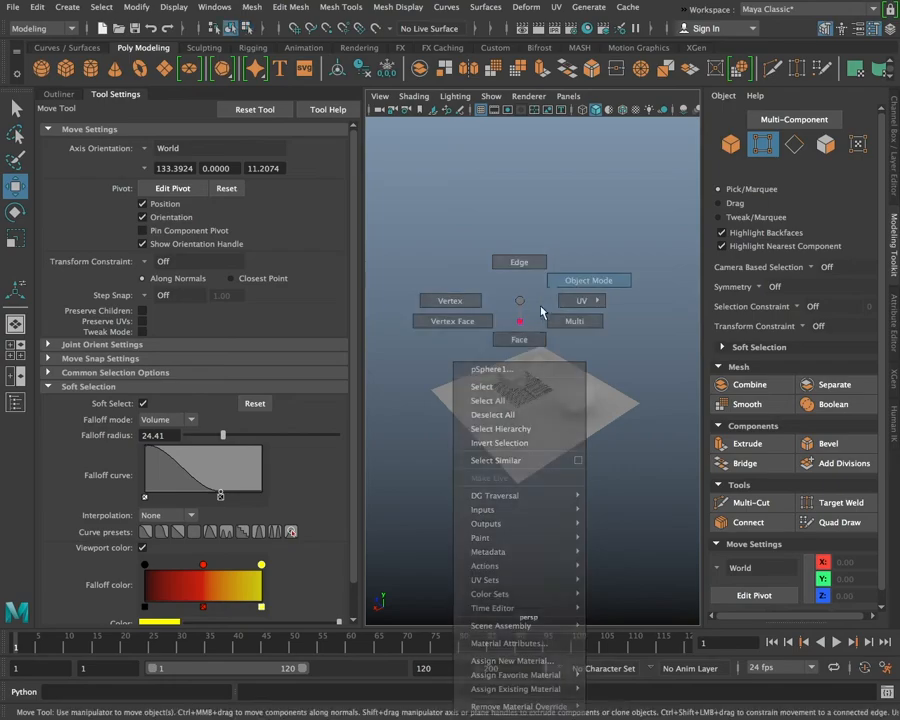
{"action": "left_click_drag", "start_coordinate": [498, 311], "coordinate": [541, 336]}
{"action": "key", "text": "f"}
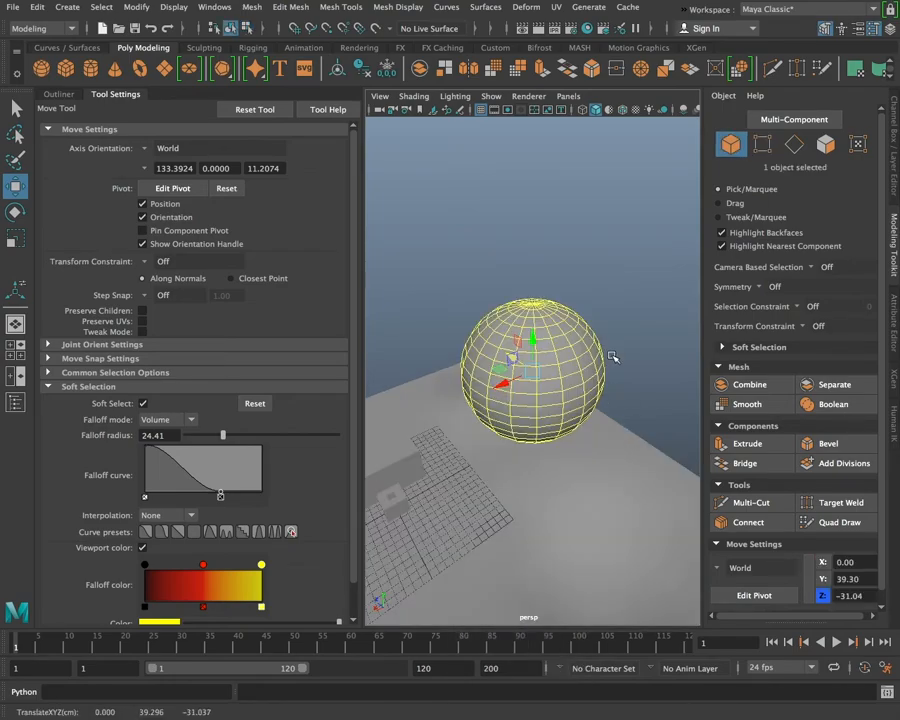
Rotate the sphere about its X axis so that it sits tilted.
{"action": "left_click_drag", "start_coordinate": [521, 446], "coordinate": [613, 432], "text": "alt"}
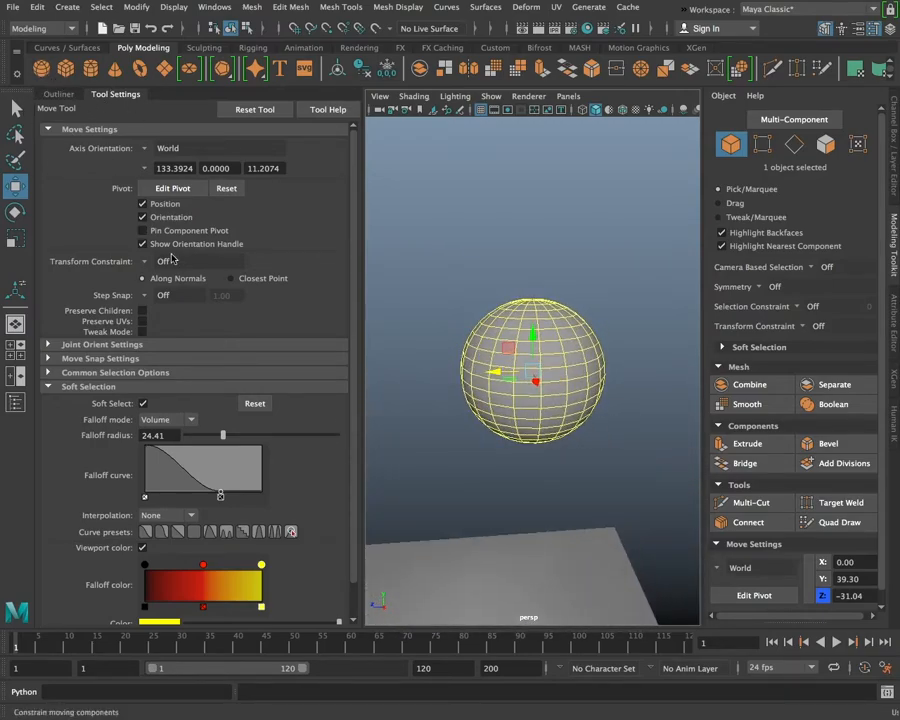
{"action": "key", "text": "r"}
{"action": "key", "text": "e"}
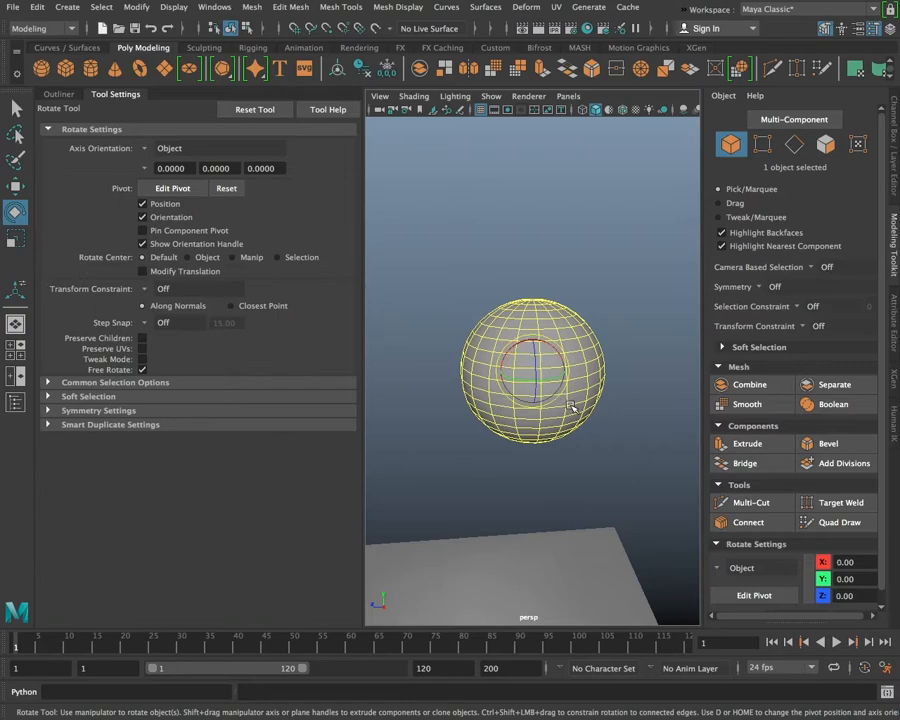
{"action": "left_click_drag", "start_coordinate": [511, 349], "coordinate": [603, 412]}
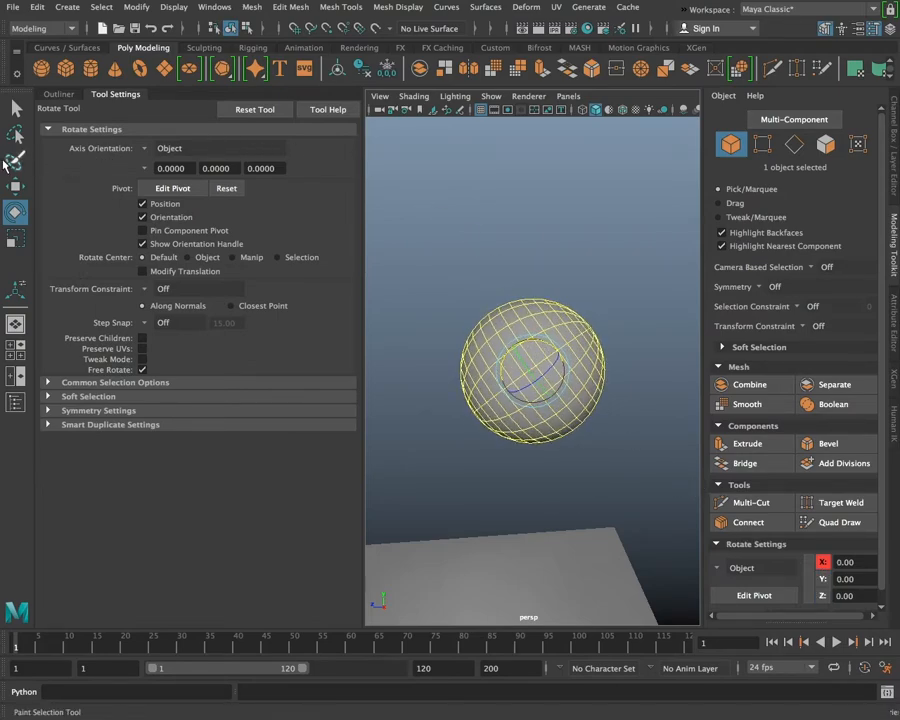
Set the Move tool's axis orientation to Object and switch the tilted sphere to vertex selection.
{"action": "left_click", "coordinate": [17, 188]}
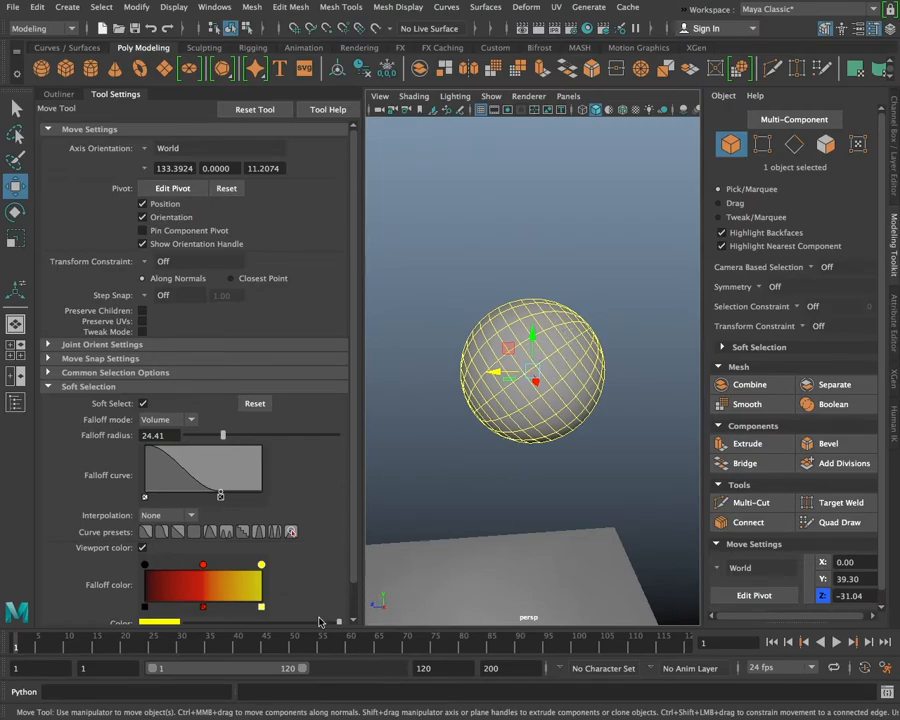
{"action": "left_click", "coordinate": [166, 149]}
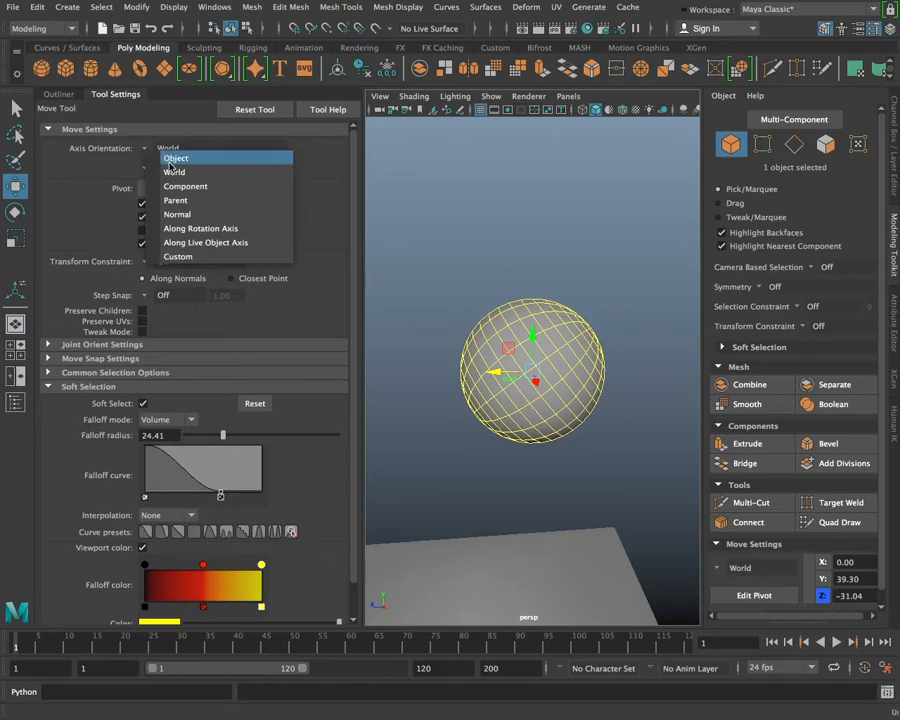
{"action": "left_click", "coordinate": [170, 163]}
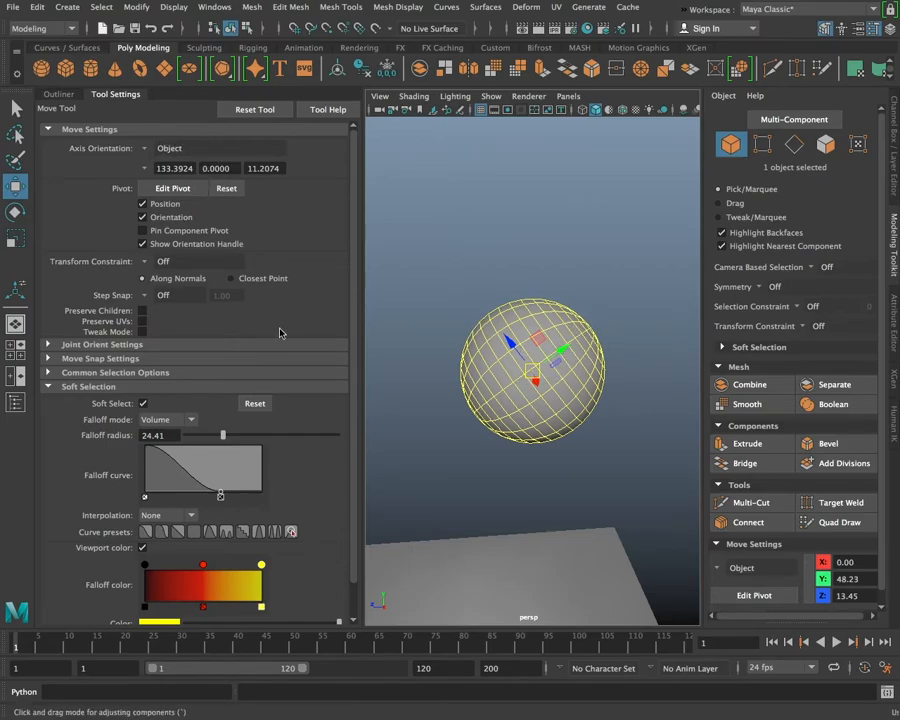
{"action": "left_click", "coordinate": [46, 388]}
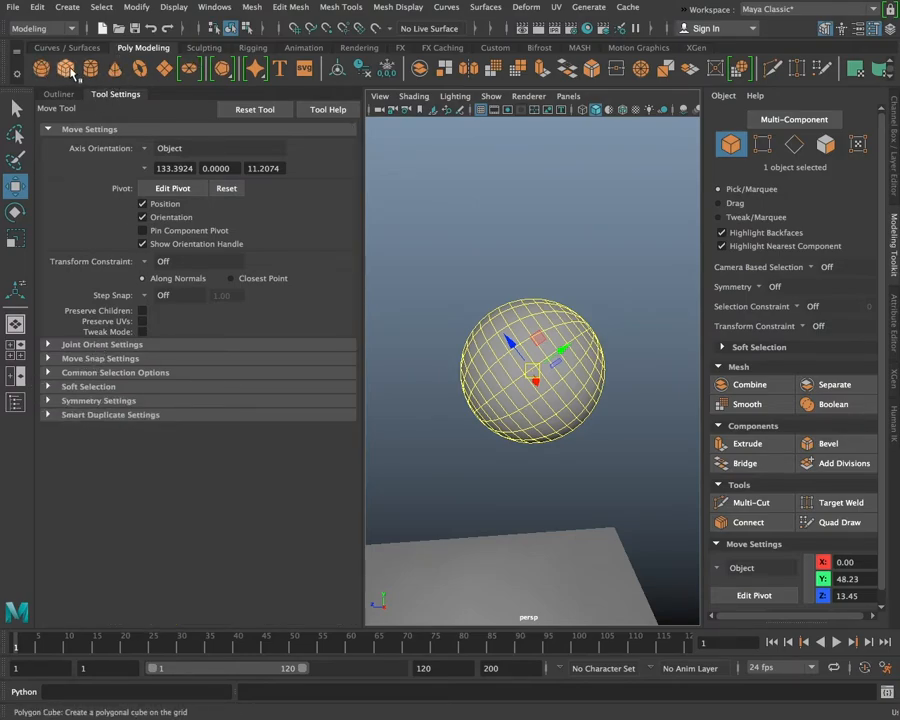
{"action": "right_click_drag", "start_coordinate": [520, 300], "coordinate": [369, 200]}
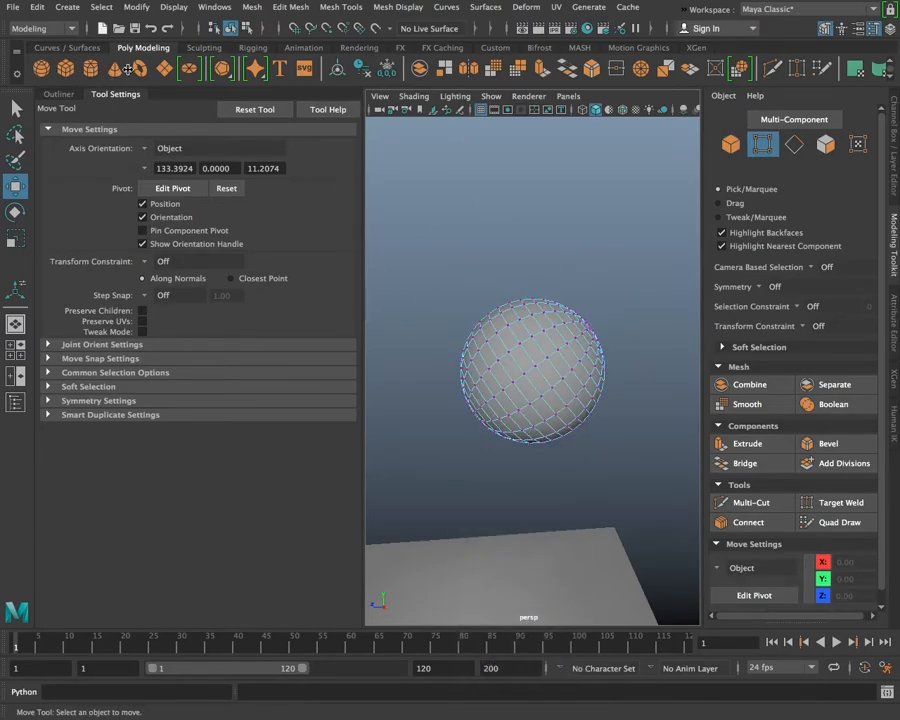
Create a polygon cone, raise it to a Y of about 50.99 and frame it in the view.
{"action": "left_click", "coordinate": [115, 69]}
{"action": "scroll", "coordinate": [441, 408], "scroll_direction": "down", "scroll_amount": 6}
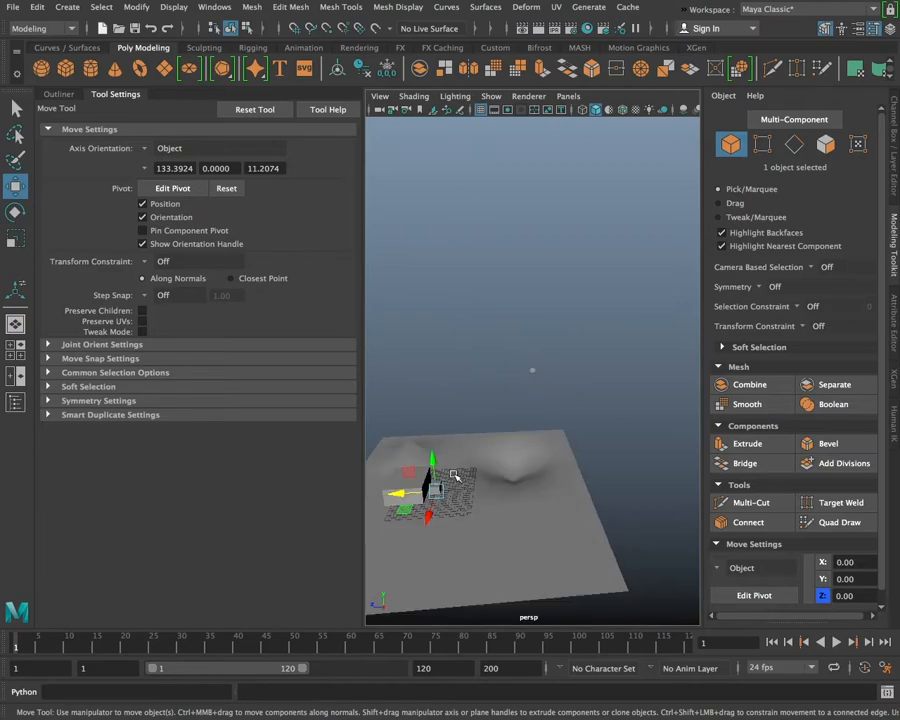
{"action": "left_click_drag", "start_coordinate": [434, 462], "coordinate": [416, 298]}
{"action": "key", "text": "f"}
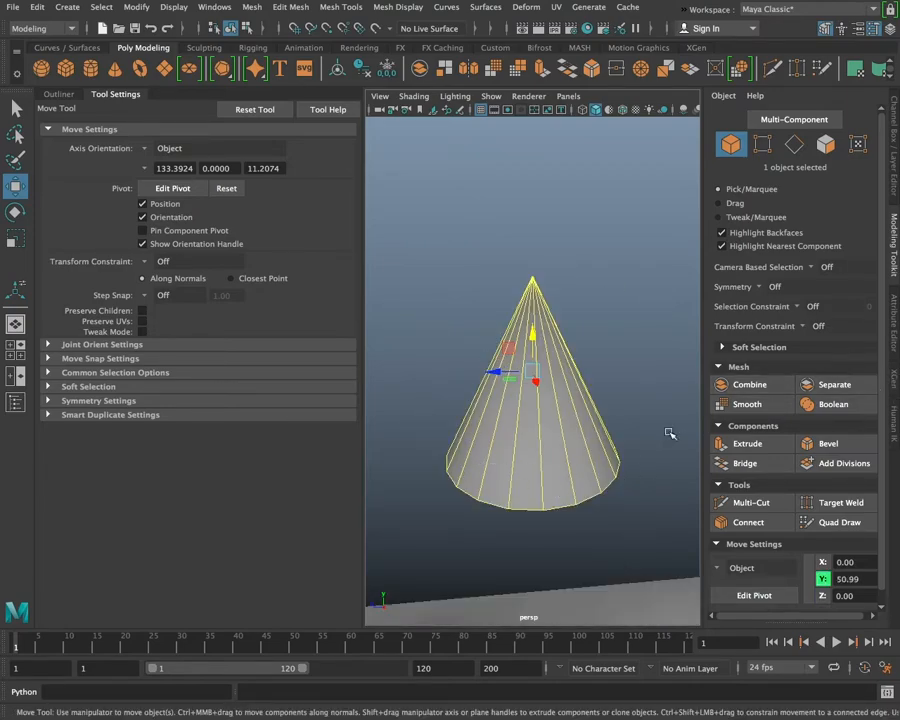
{"action": "mouse_move", "coordinate": [643, 510]}
{"action": "left_mouse_down", "text": "alt"}
{"action": "mouse_move", "coordinate": [637, 485]}
{"action": "mouse_move", "coordinate": [641, 491]}
{"action": "left_mouse_up", "text": "alt"}
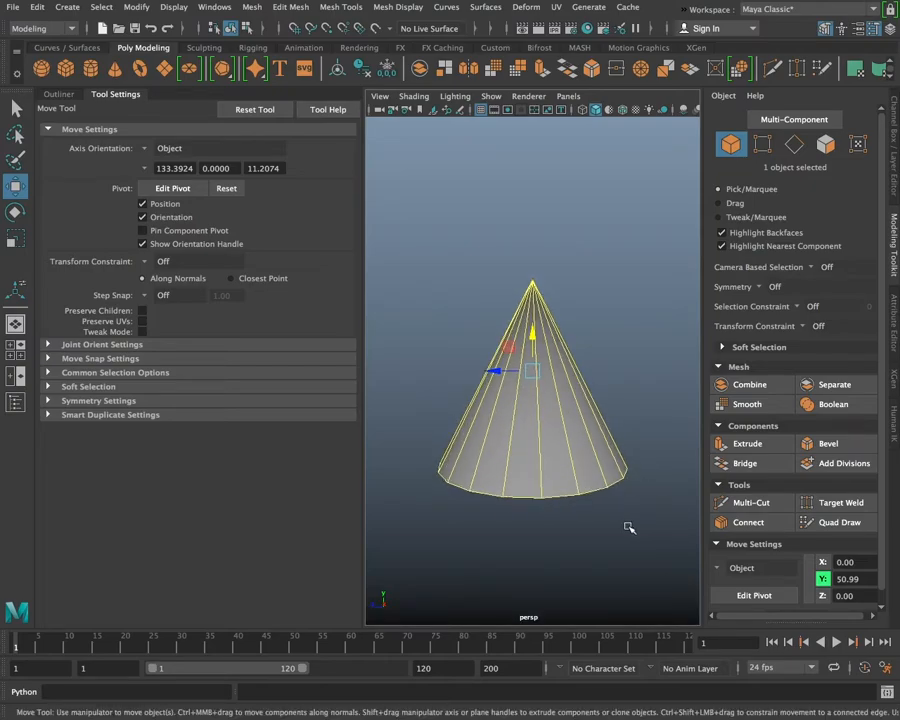
Check the cone's material attributes and add divisions to the cone with a Divisions value of 1.
{"action": "left_click", "coordinate": [895, 320]}
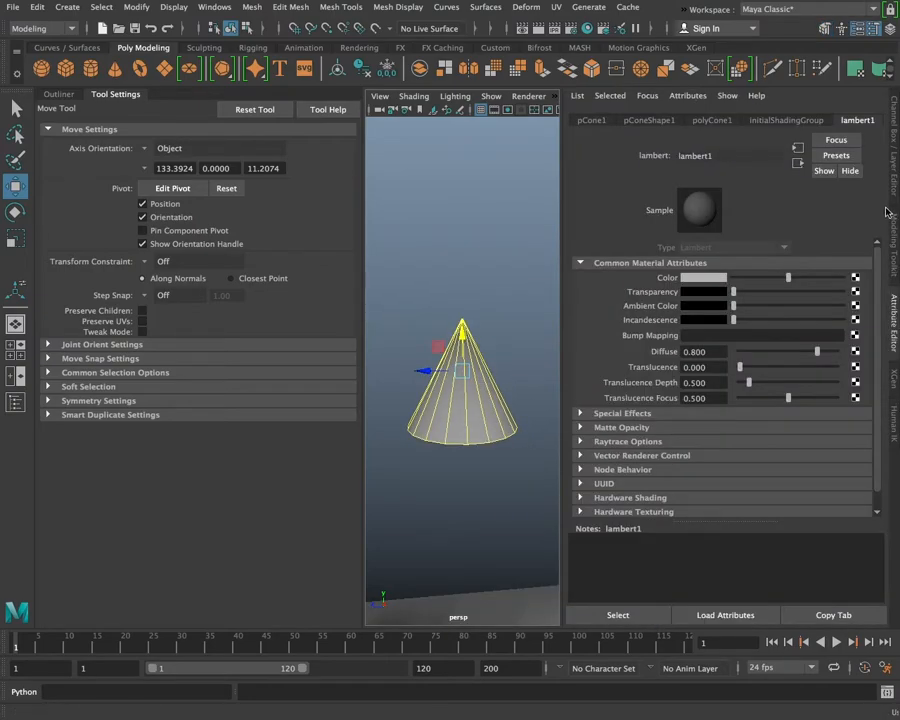
{"action": "left_click", "coordinate": [896, 235]}
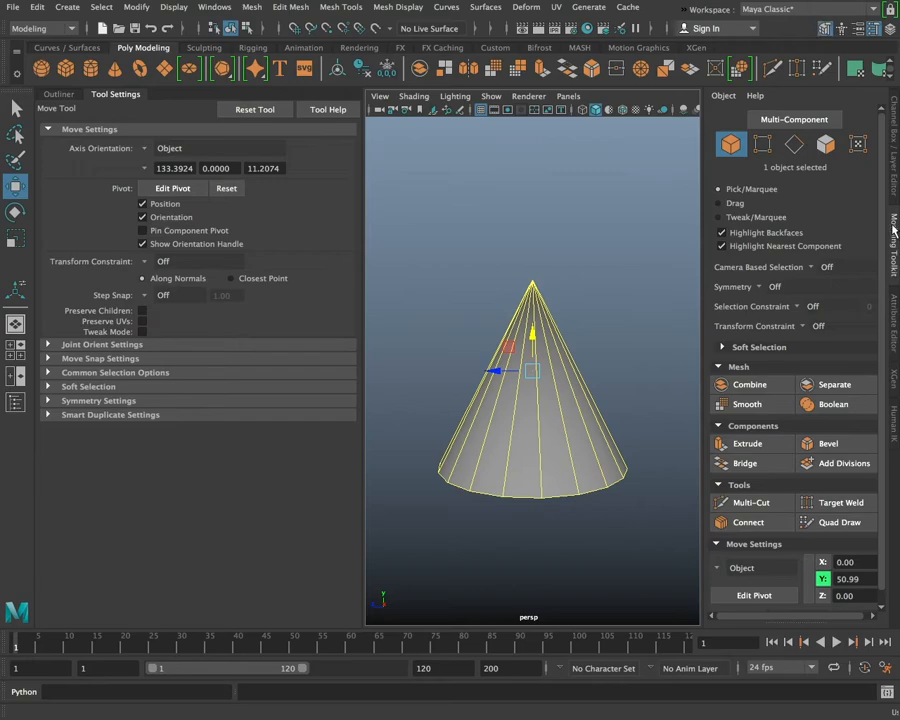
{"action": "left_click", "coordinate": [829, 468]}
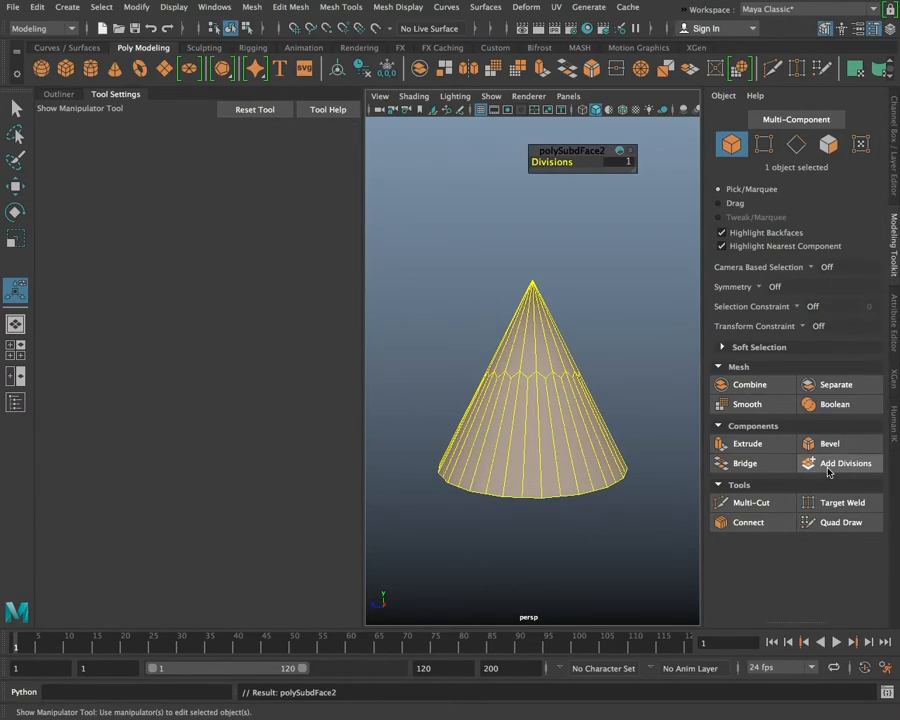
Undo the divisions added to the cone and inspect its plain faces from several sides.
{"action": "key", "text": "ctrl+z"}
{"action": "left_click_drag", "start_coordinate": [629, 561], "coordinate": [581, 539], "text": "alt"}
{"action": "left_click_drag", "start_coordinate": [509, 365], "coordinate": [512, 380], "text": "alt"}
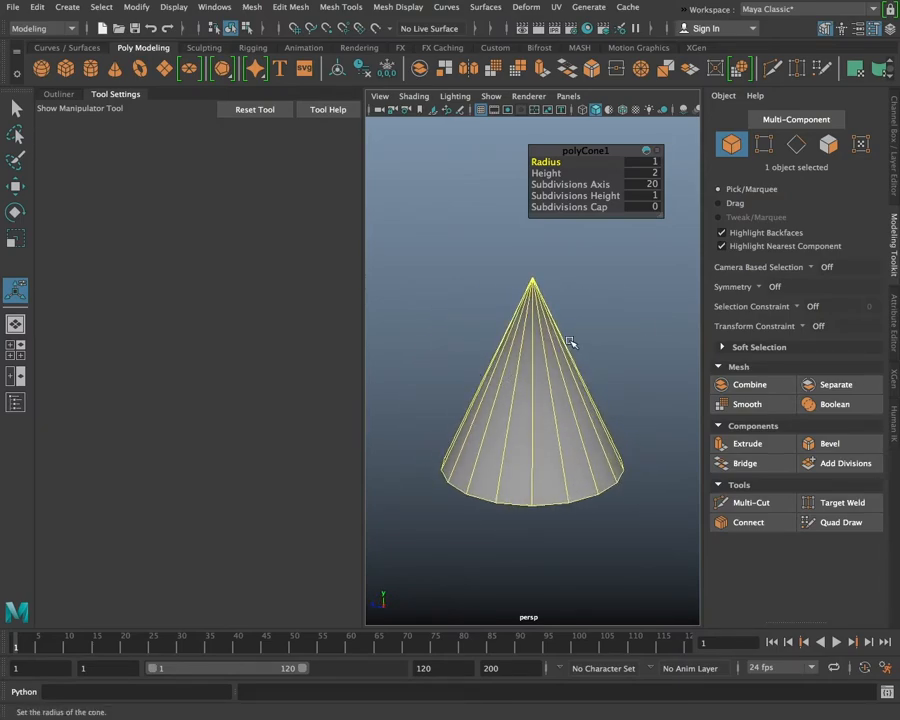
{"action": "mouse_move", "coordinate": [558, 497]}
{"action": "left_mouse_down", "text": "alt"}
{"action": "mouse_move", "coordinate": [498, 440]}
{"action": "mouse_move", "coordinate": [530, 505]}
{"action": "mouse_move", "coordinate": [565, 442]}
{"action": "mouse_move", "coordinate": [552, 474]}
{"action": "left_mouse_up", "text": "alt"}
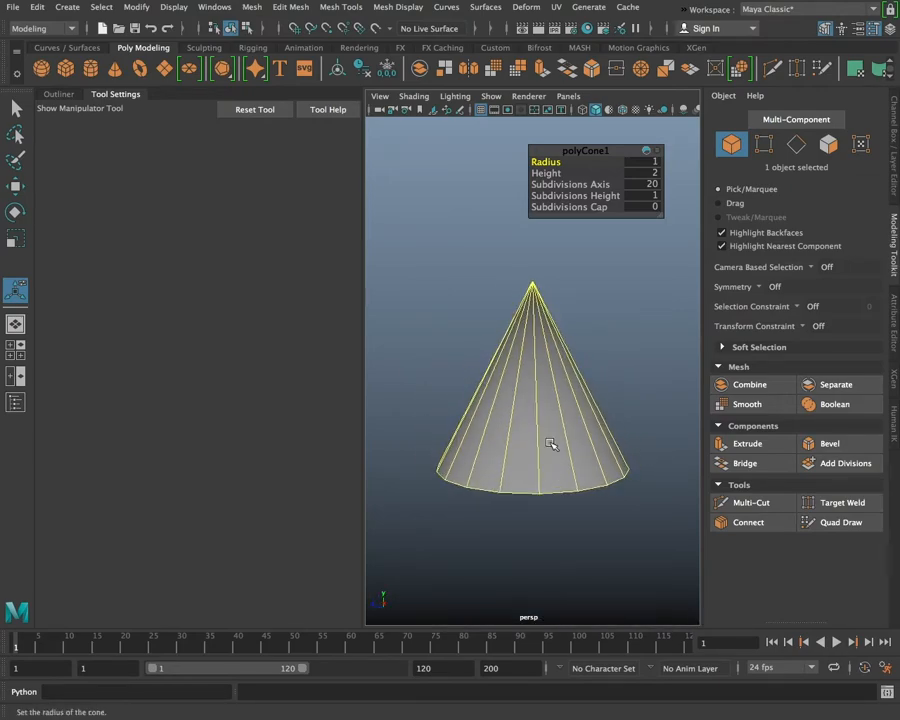
{"action": "left_click_drag", "start_coordinate": [520, 287], "coordinate": [507, 345], "text": "alt"}
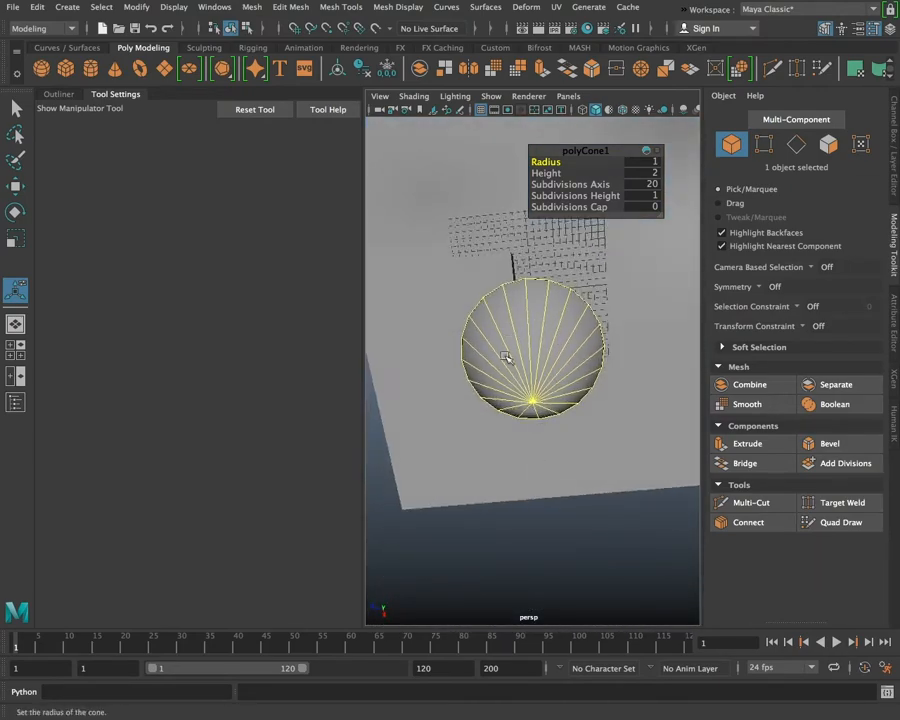
{"action": "left_click_drag", "start_coordinate": [529, 405], "coordinate": [592, 352], "text": "alt"}
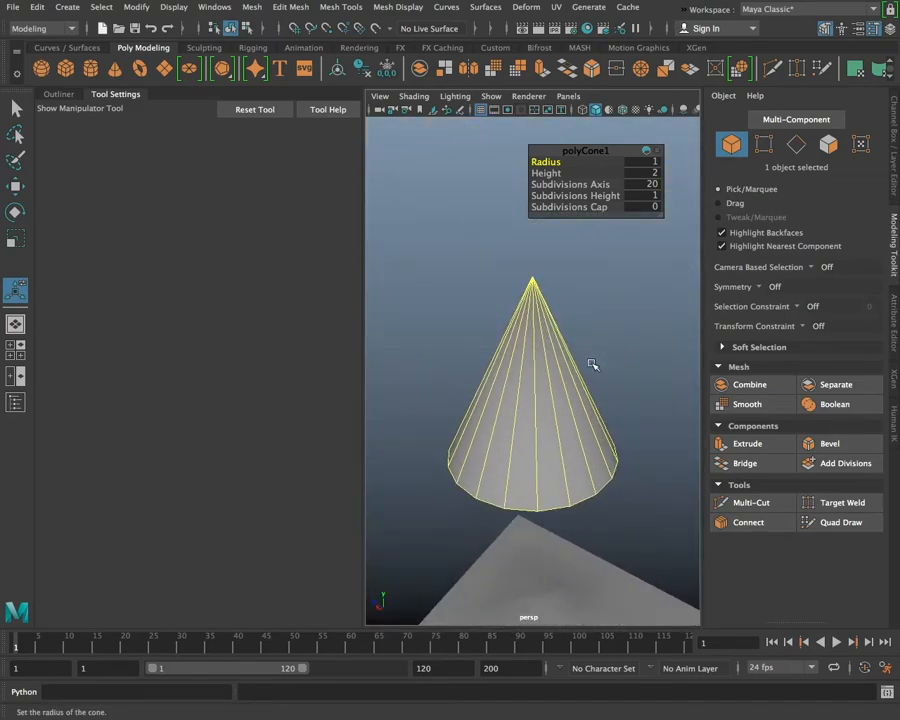
{"action": "left_click_drag", "start_coordinate": [520, 300], "coordinate": [578, 467], "text": "alt"}
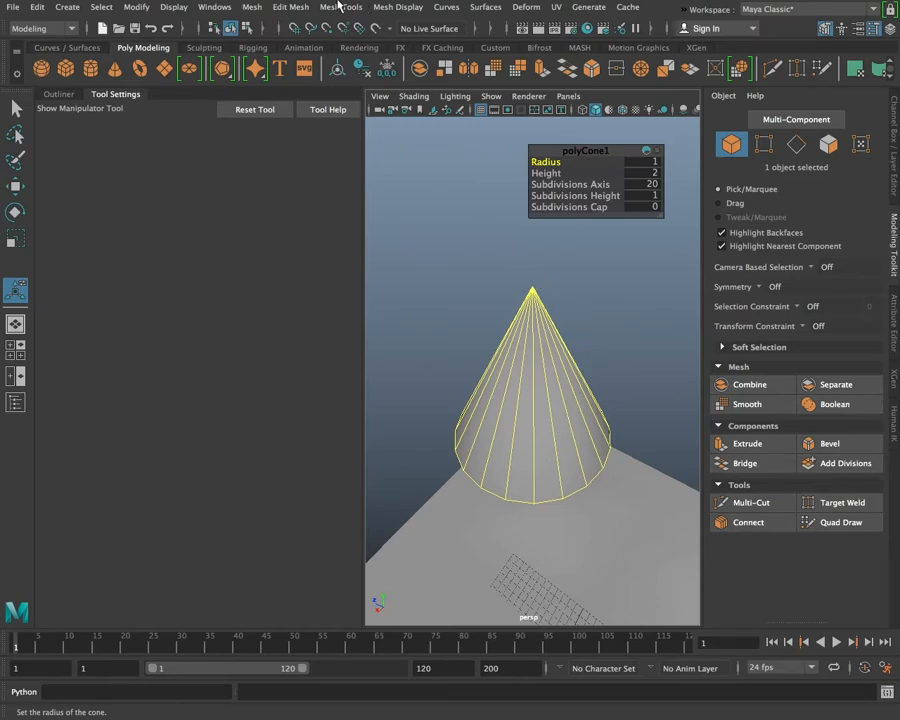
Try to insert an edge loop around the cone with the Insert Edge Loop tool.
{"action": "left_click", "coordinate": [340, 7]}
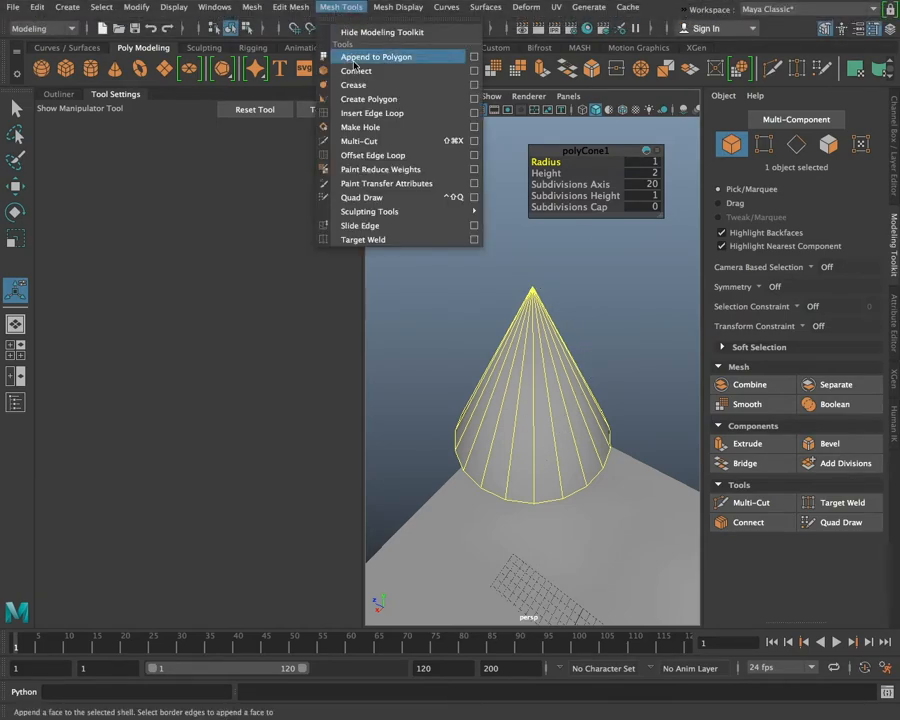
{"action": "left_click", "coordinate": [372, 113]}
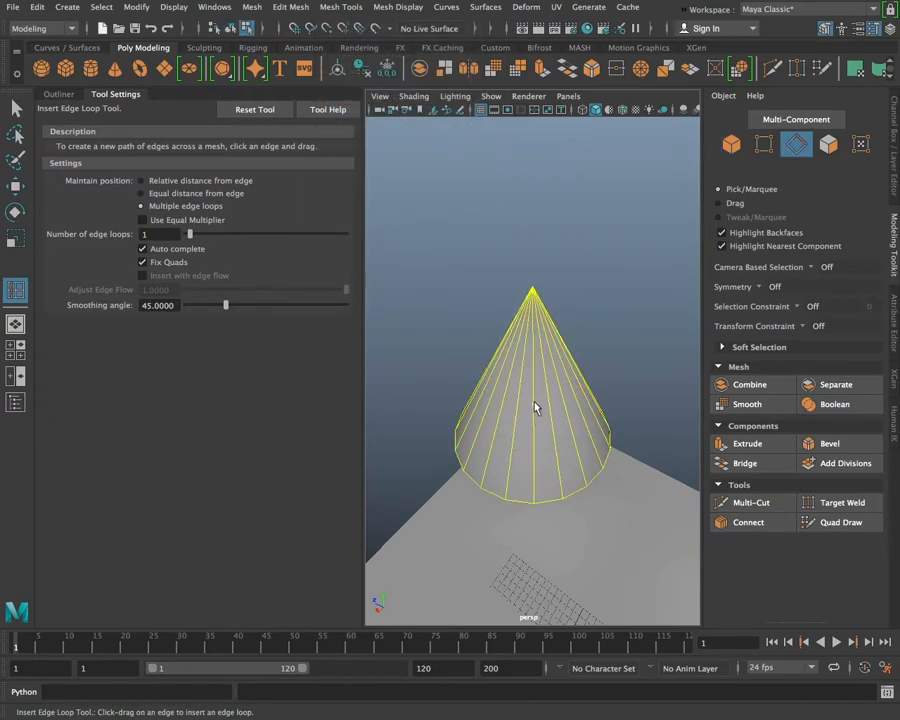
{"action": "key", "text": "ctrl+z"}
Switch the cone to face selection and turn off Soft Select for the Select tool.
{"action": "left_click_drag", "start_coordinate": [614, 366], "coordinate": [587, 448], "text": "alt"}
{"action": "right_click", "coordinate": [587, 300]}
{"action": "right_click_drag", "start_coordinate": [615, 403], "coordinate": [586, 338]}
{"action": "right_click", "coordinate": [528, 439]}
{"action": "right_click_drag", "start_coordinate": [529, 442], "coordinate": [527, 341]}
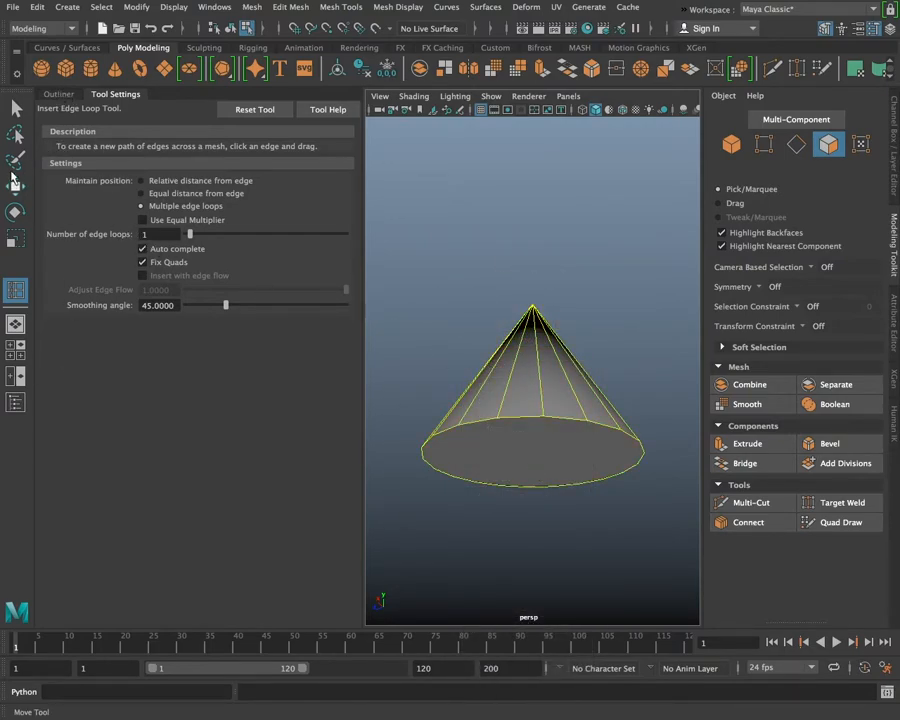
{"action": "left_click", "coordinate": [16, 107]}
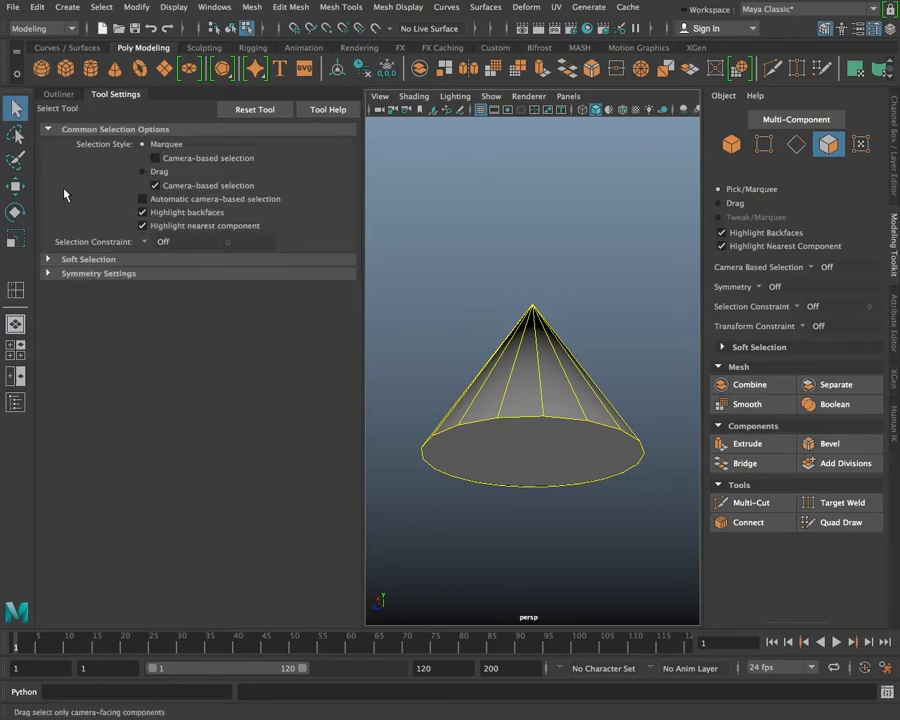
{"action": "left_click", "coordinate": [48, 260]}
{"action": "left_click", "coordinate": [143, 276]}
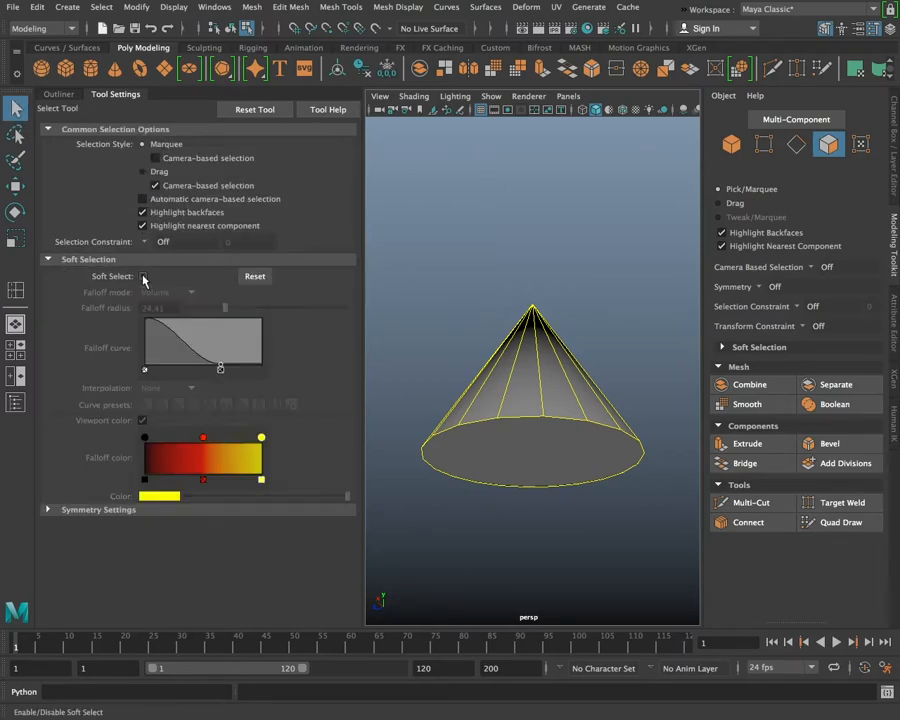
Extrude the cone's base face downward with a Local Translate Z of about 0.751 and scale it up to continue the cone's slope.
{"action": "left_click", "coordinate": [493, 455]}
{"action": "key", "text": "ctrl+e"}
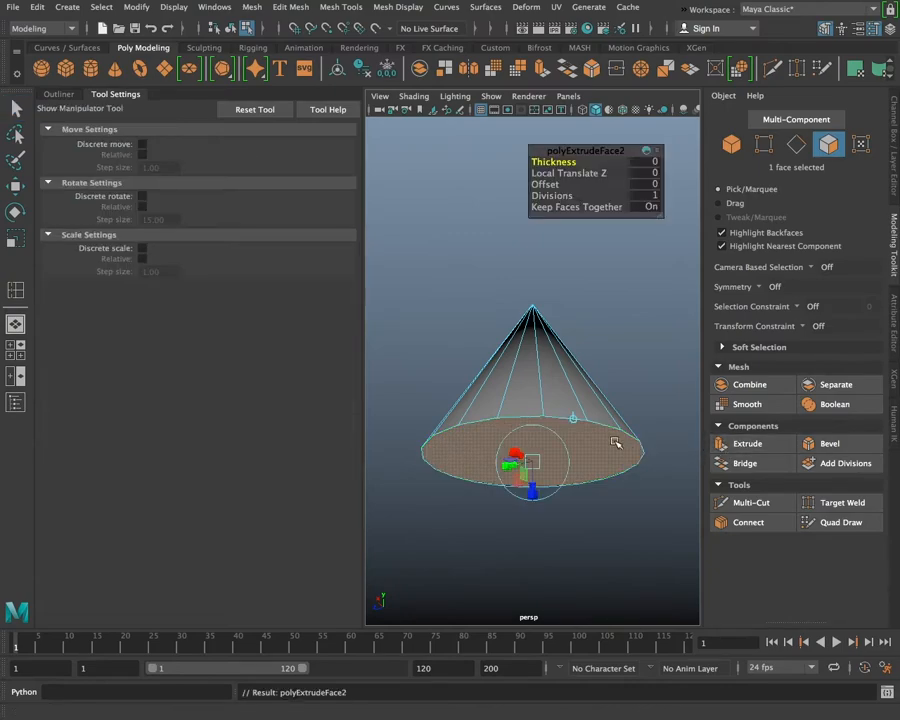
{"action": "left_click_drag", "start_coordinate": [546, 504], "coordinate": [554, 592], "text": "alt"}
{"action": "mouse_move", "coordinate": [573, 593]}
{"action": "left_mouse_down", "text": "alt"}
{"action": "mouse_move", "coordinate": [585, 577]}
{"action": "mouse_move", "coordinate": [639, 567]}
{"action": "mouse_move", "coordinate": [571, 565]}
{"action": "mouse_move", "coordinate": [512, 546]}
{"action": "mouse_move", "coordinate": [555, 548]}
{"action": "mouse_move", "coordinate": [570, 569]}
{"action": "left_mouse_up", "text": "alt"}
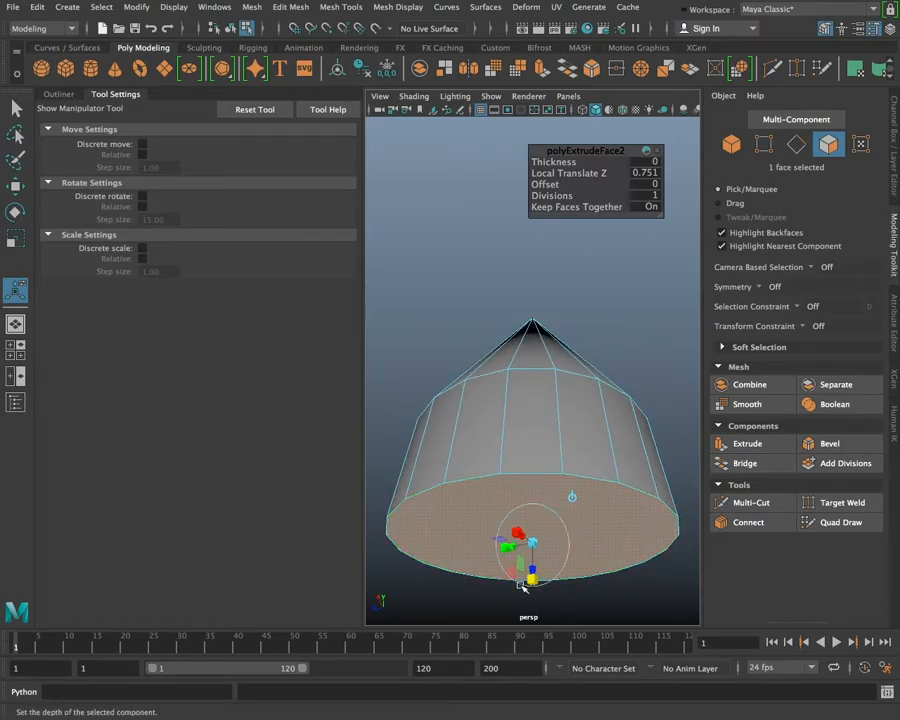
{"action": "left_click_drag", "start_coordinate": [533, 544], "coordinate": [562, 527]}
{"action": "scroll", "coordinate": [545, 542], "scroll_direction": "down", "scroll_amount": 5}
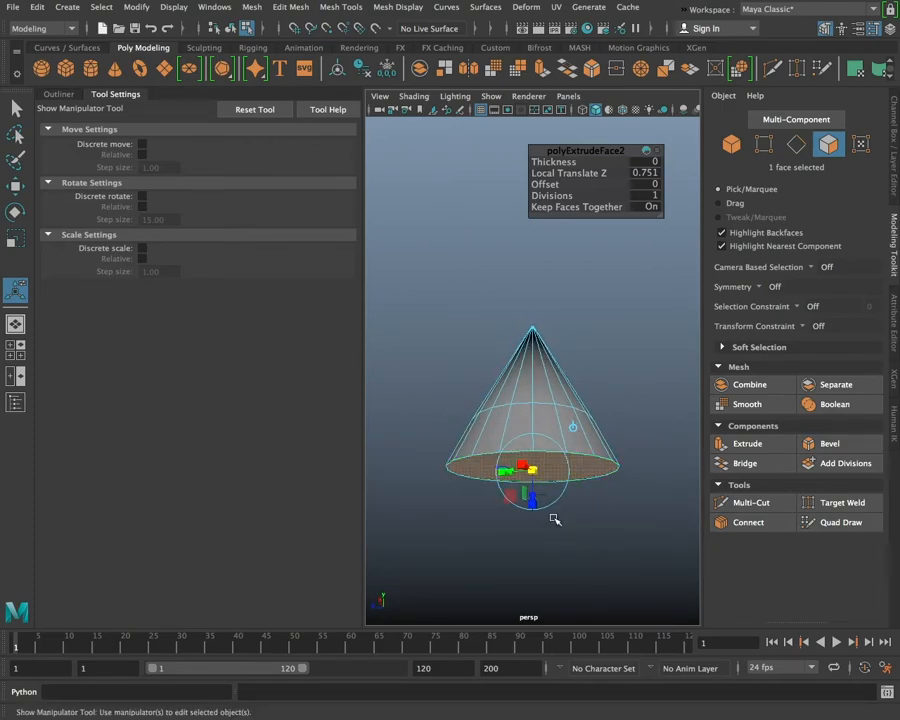
{"action": "mouse_move", "coordinate": [533, 471]}
{"action": "left_mouse_down"}
{"action": "mouse_move", "coordinate": [592, 527]}
{"action": "mouse_move", "coordinate": [640, 512]}
{"action": "mouse_move", "coordinate": [553, 440]}
{"action": "mouse_move", "coordinate": [468, 486]}
{"action": "mouse_move", "coordinate": [528, 526]}
{"action": "mouse_move", "coordinate": [545, 470]}
{"action": "left_mouse_up"}
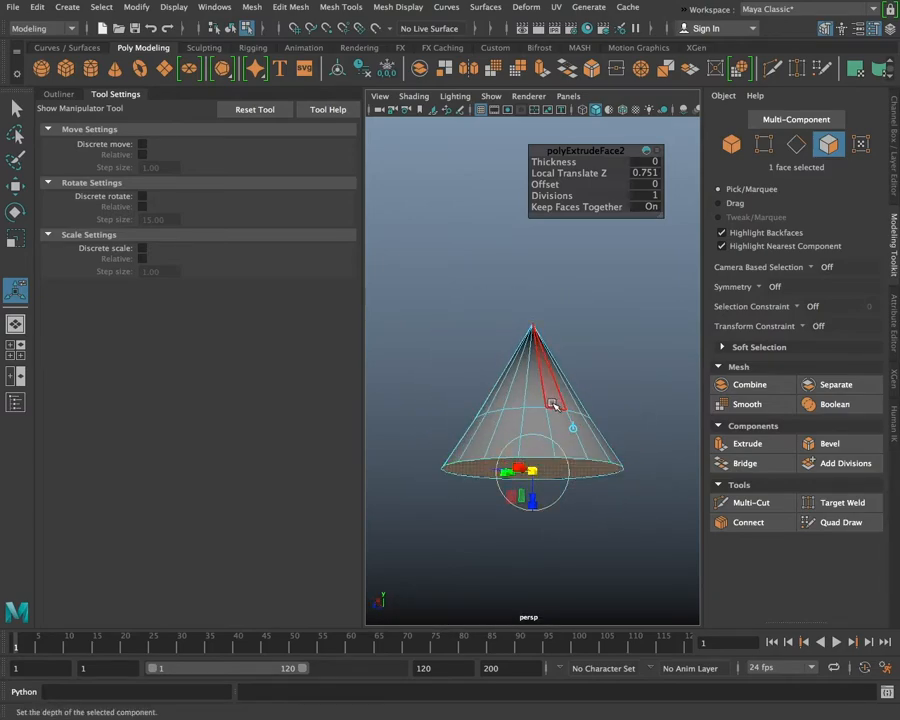
Select the edge loop above the extruded section and raise it to a Y of about 50.03.
{"action": "right_click_drag", "start_coordinate": [521, 300], "coordinate": [540, 265]}
{"action": "key", "text": "q"}
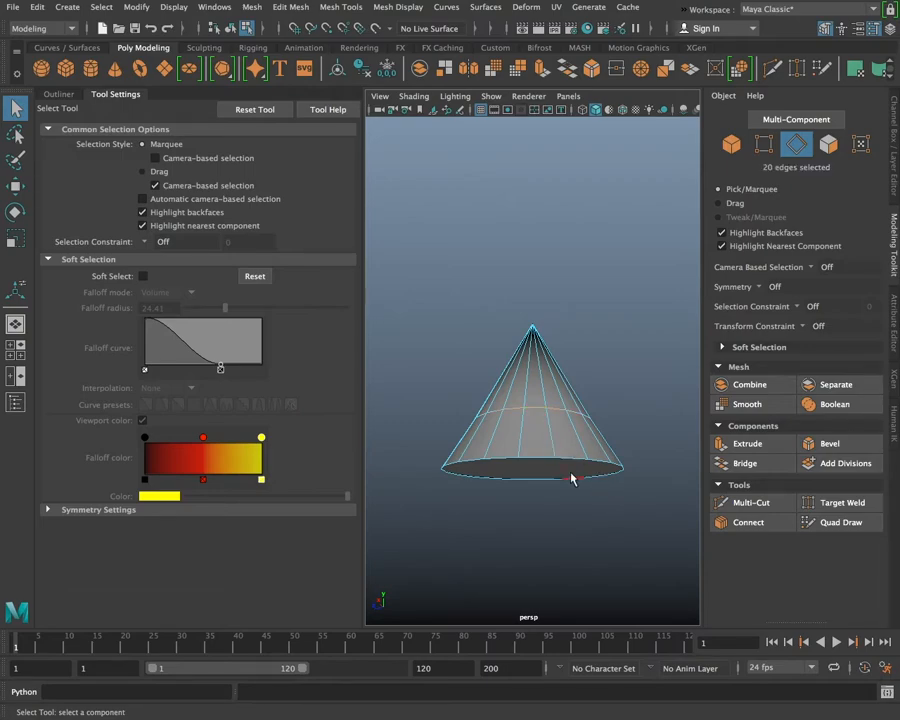
{"action": "left_click_drag", "start_coordinate": [588, 467], "coordinate": [578, 499], "text": "alt"}
{"action": "key", "text": "r"}
{"action": "key", "text": "e"}
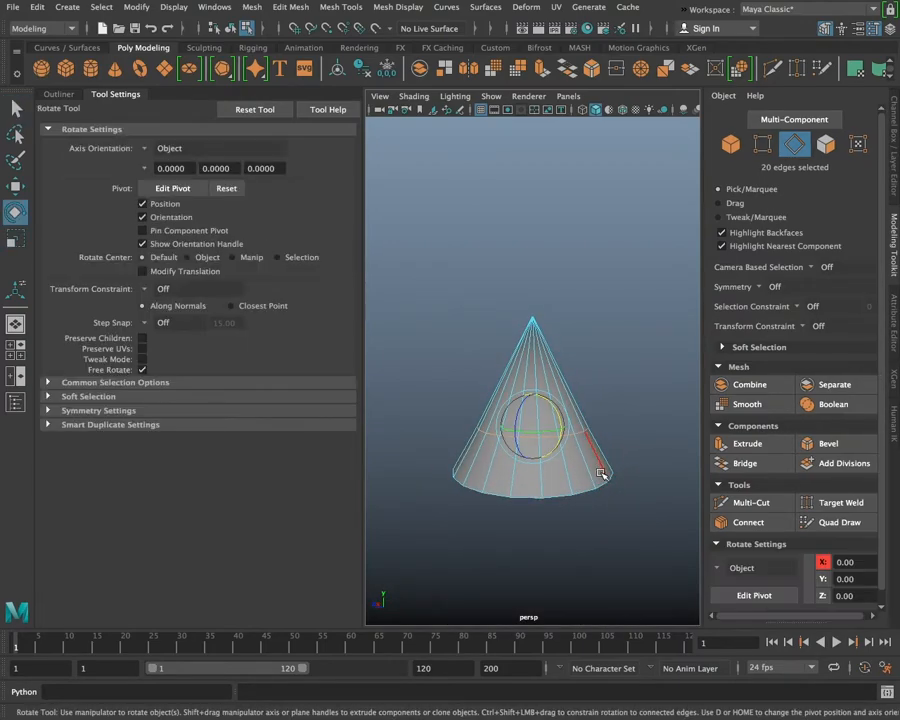
{"action": "key", "text": "w"}
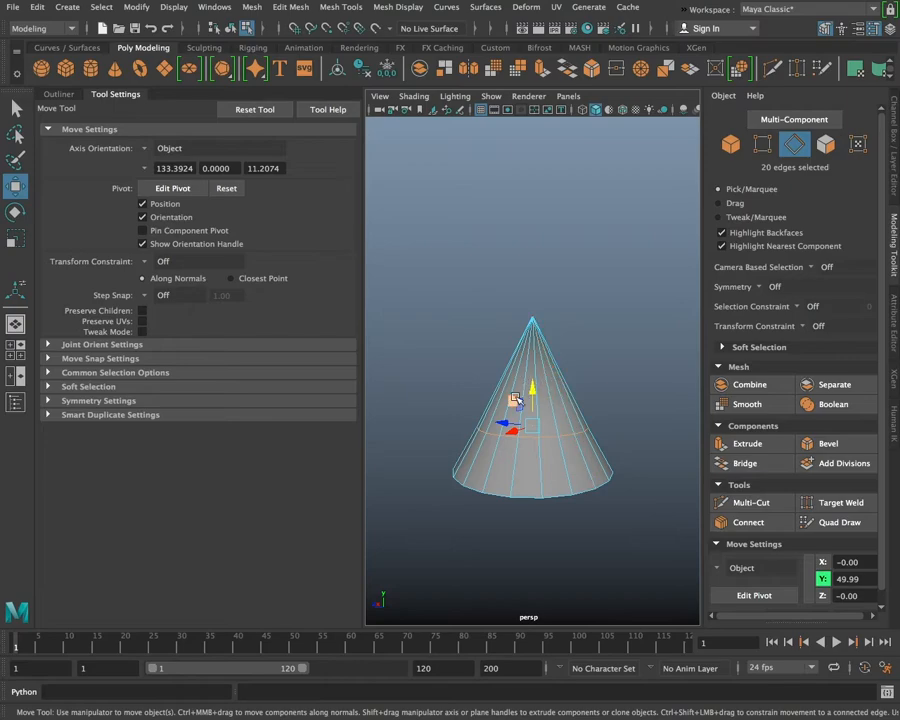
{"action": "mouse_move", "coordinate": [535, 389]}
{"action": "left_mouse_down"}
{"action": "mouse_move", "coordinate": [532, 336]}
{"action": "mouse_move", "coordinate": [530, 386]}
{"action": "left_mouse_up"}
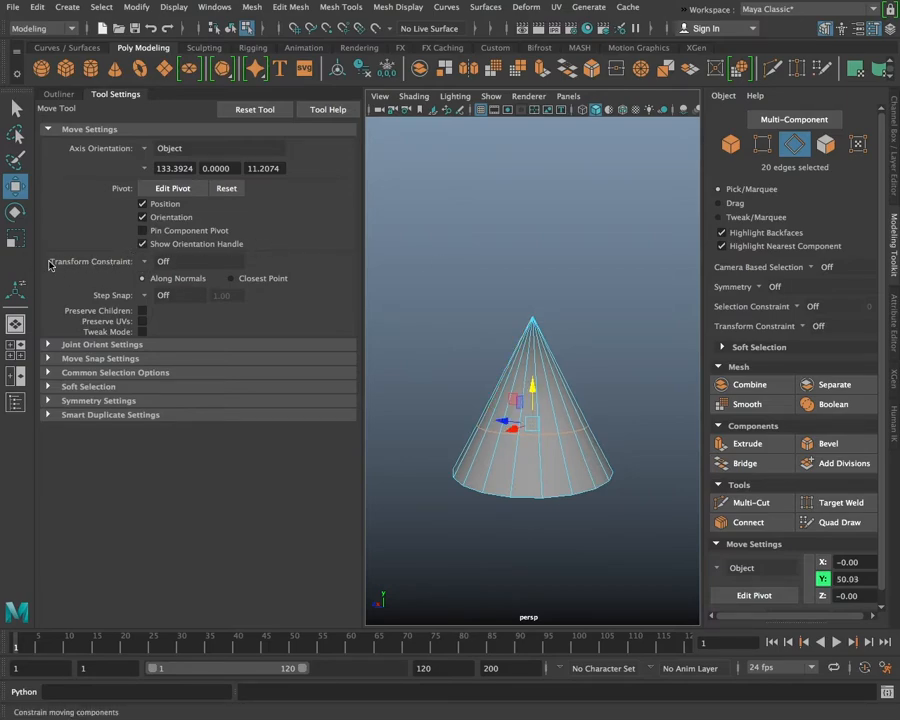
Set the Move tool's Transform Constraint to Edge and slide the loop up the cone to a Y of about 50.98.
{"action": "left_click", "coordinate": [158, 262]}
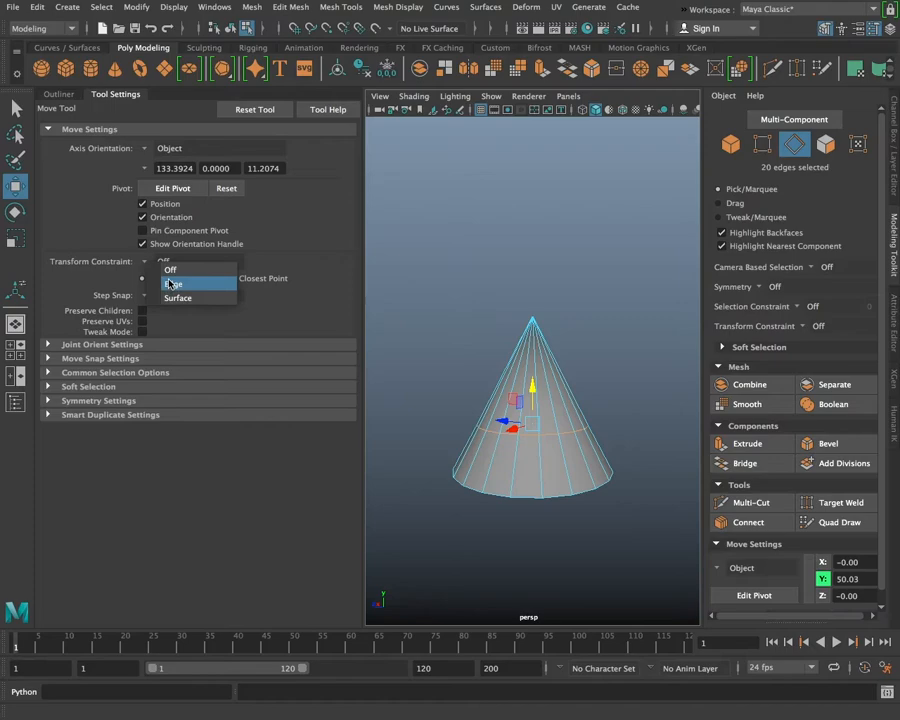
{"action": "left_click", "coordinate": [170, 285]}
{"action": "mouse_move", "coordinate": [530, 386]}
{"action": "left_mouse_down"}
{"action": "mouse_move", "coordinate": [532, 378]}
{"action": "mouse_move", "coordinate": [532, 424]}
{"action": "mouse_move", "coordinate": [530, 370]}
{"action": "mouse_move", "coordinate": [535, 409]}
{"action": "left_mouse_up"}
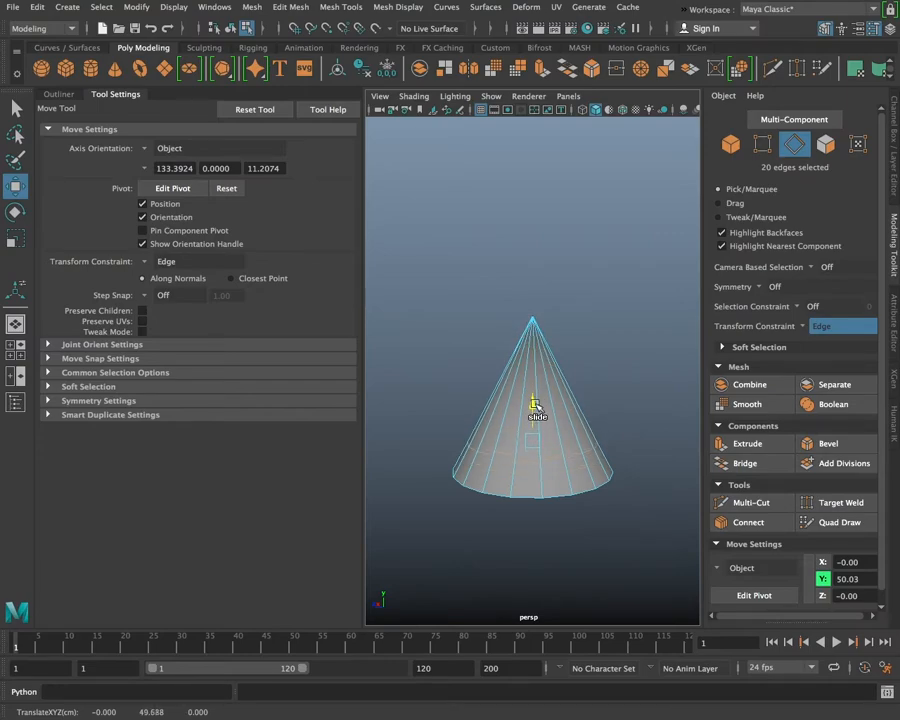
{"action": "left_click_drag", "start_coordinate": [531, 313], "coordinate": [510, 321]}
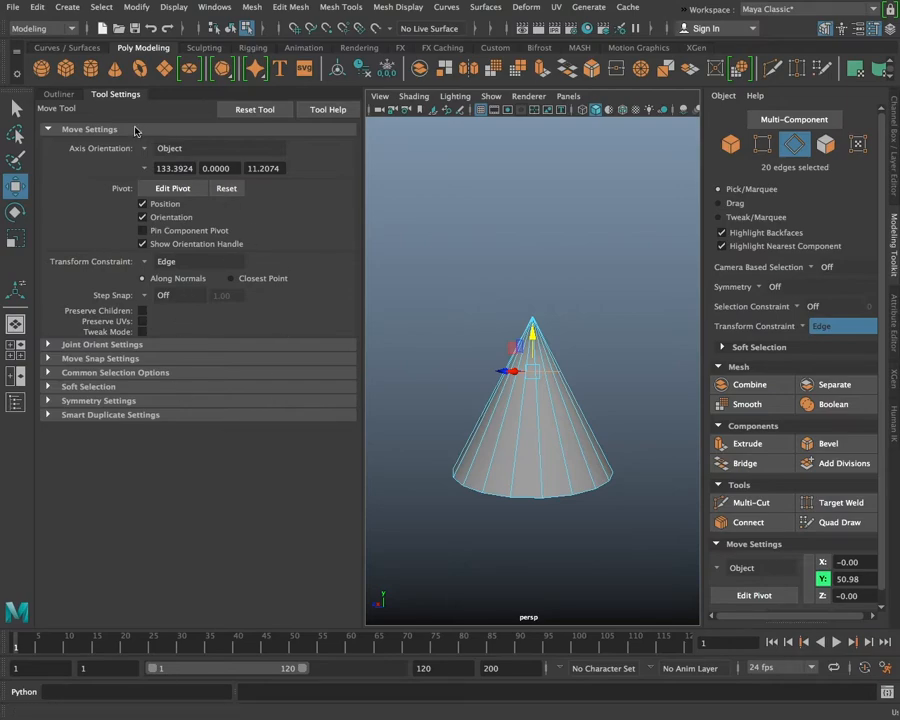
Turn the Transform Constraint off in the Scale tool's settings.
{"action": "left_click", "coordinate": [15, 212]}
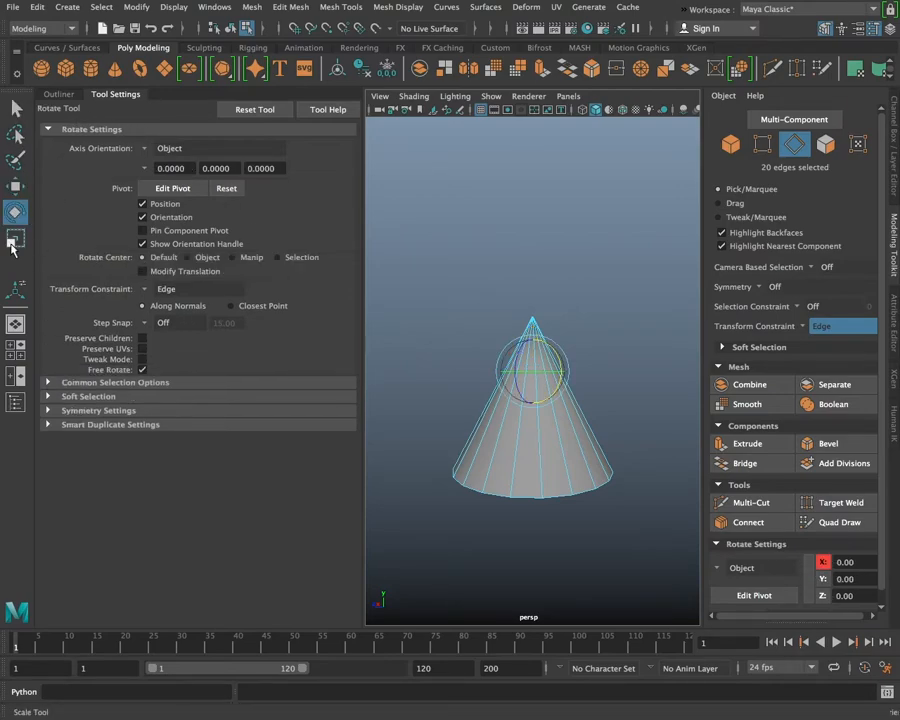
{"action": "left_click", "coordinate": [14, 240]}
{"action": "left_click", "coordinate": [147, 280]}
{"action": "left_click", "coordinate": [160, 283]}
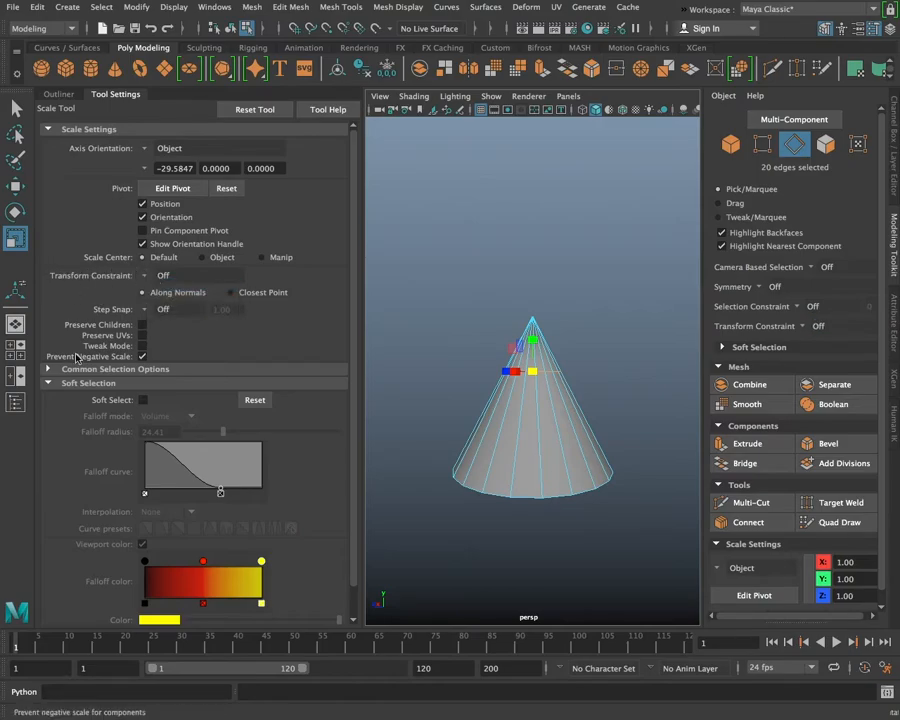
Set the Scale tool's Symmetry to World X.
{"action": "left_click", "coordinate": [48, 384]}
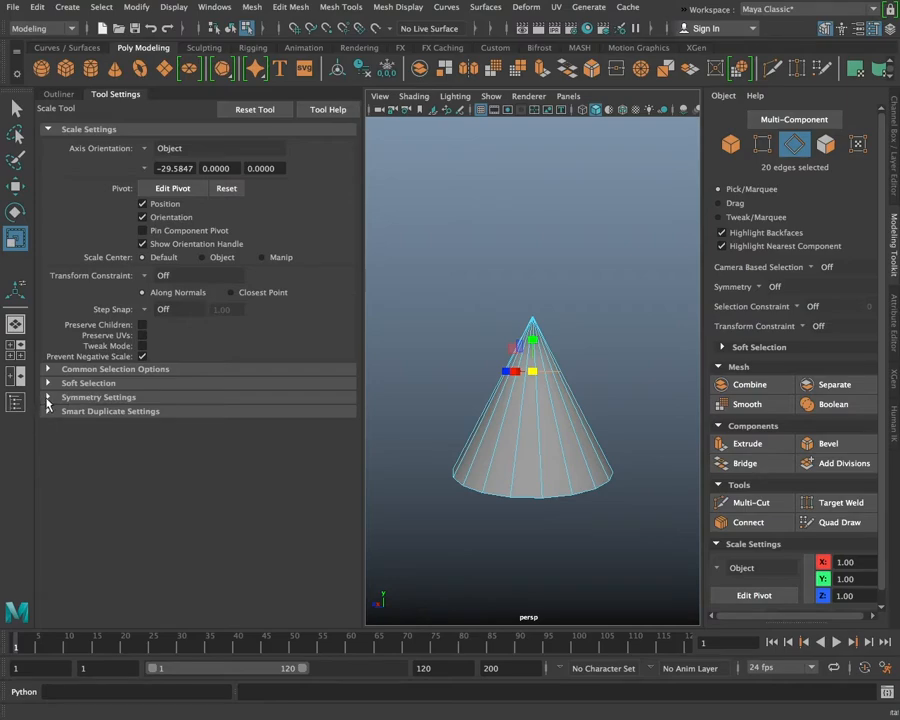
{"action": "left_click", "coordinate": [49, 398]}
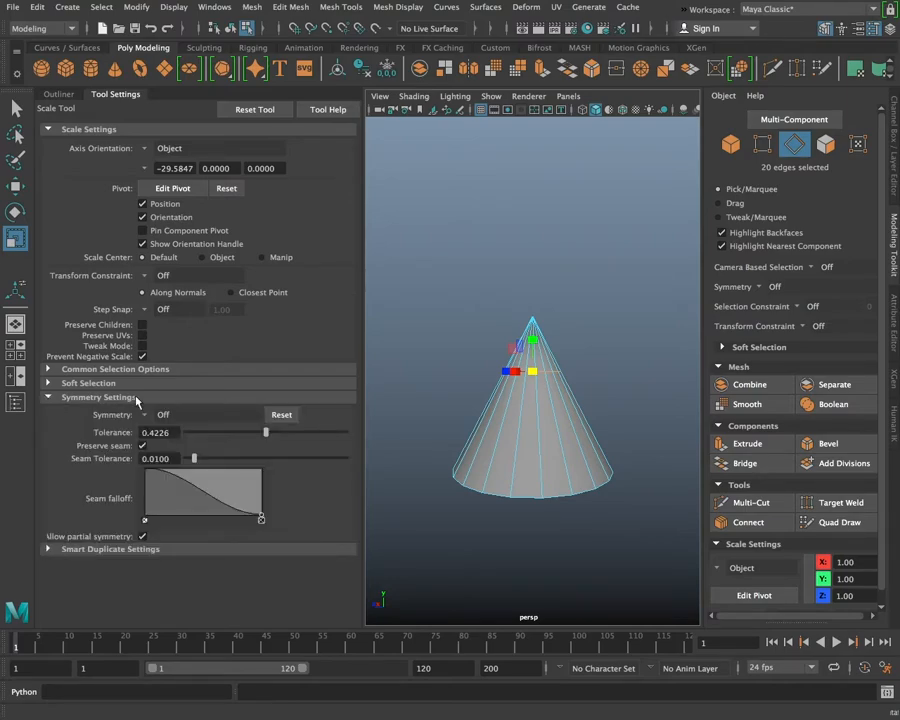
{"action": "left_click", "coordinate": [148, 416]}
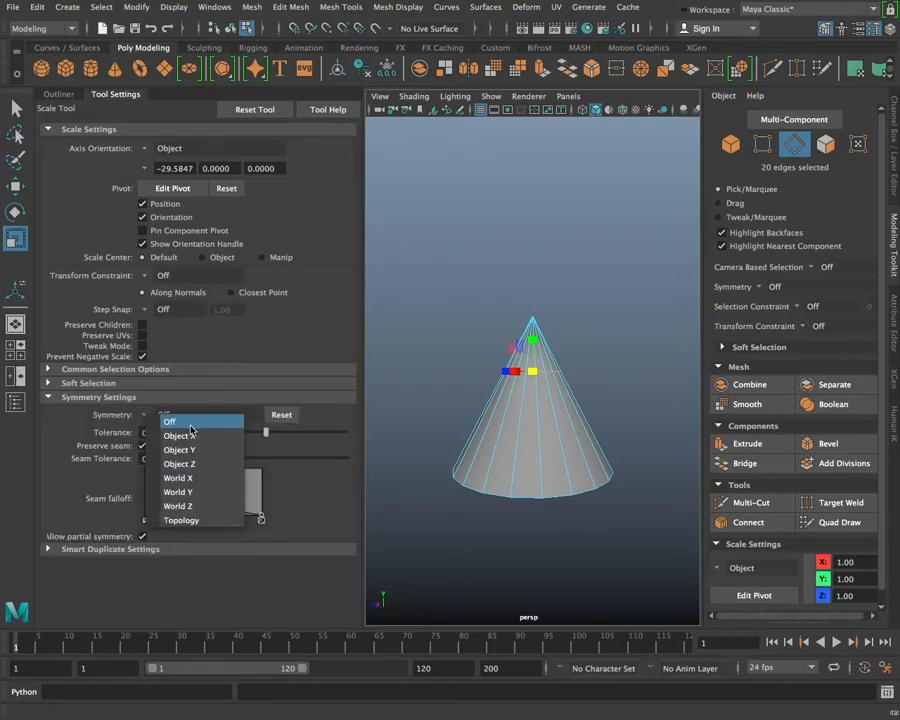
{"action": "left_click", "coordinate": [178, 478]}
Select a symmetric pair of vertices on the cone's base rim and move them along X to about 1.00.
{"action": "right_click_drag", "start_coordinate": [507, 484], "coordinate": [450, 304]}
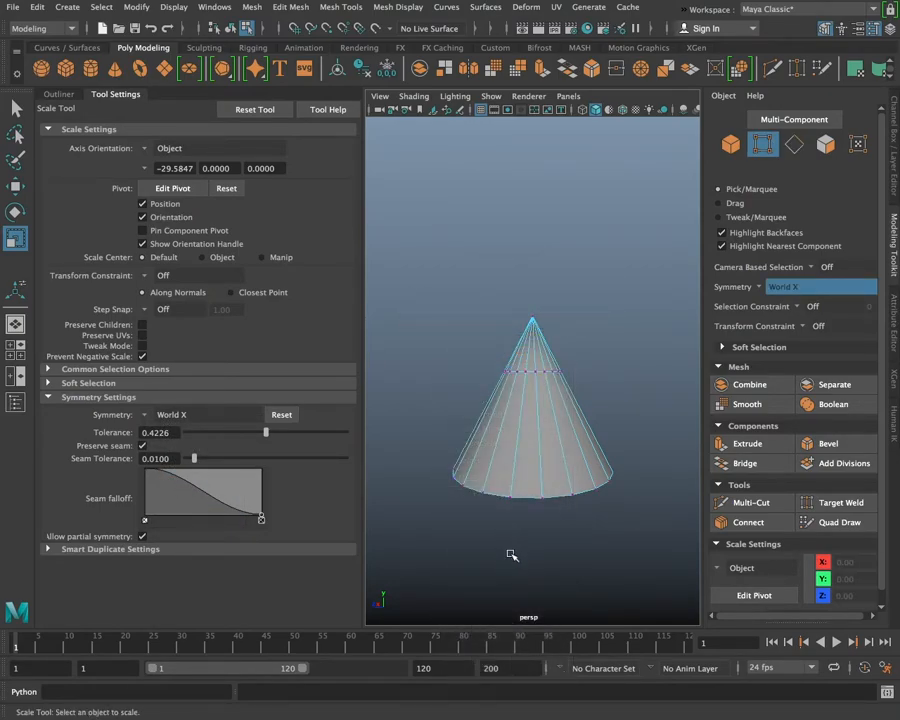
{"action": "left_click_drag", "start_coordinate": [531, 540], "coordinate": [482, 378], "text": "alt"}
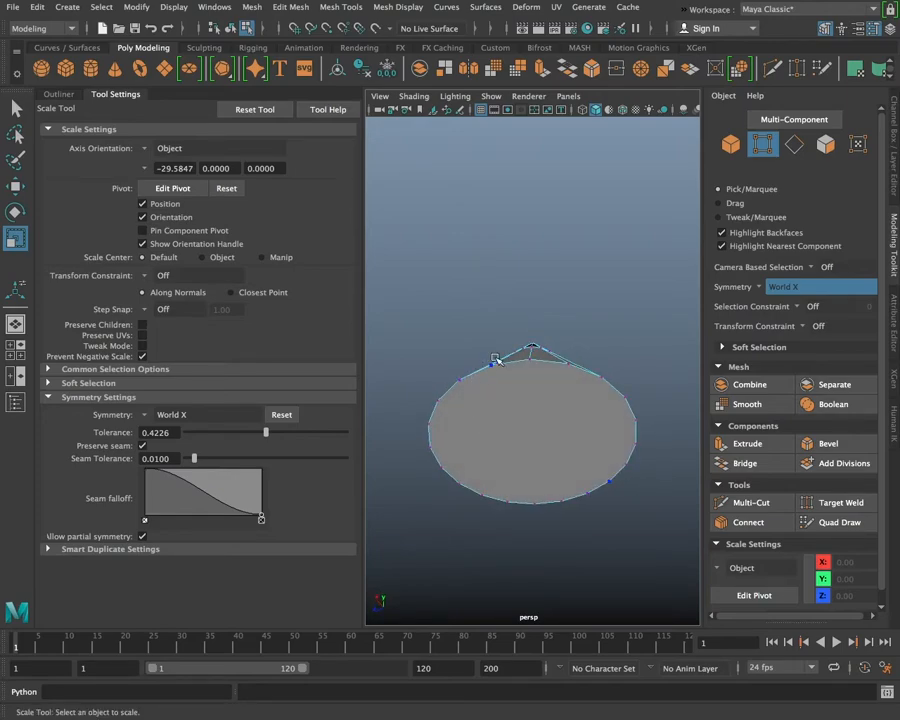
{"action": "left_click", "coordinate": [533, 360]}
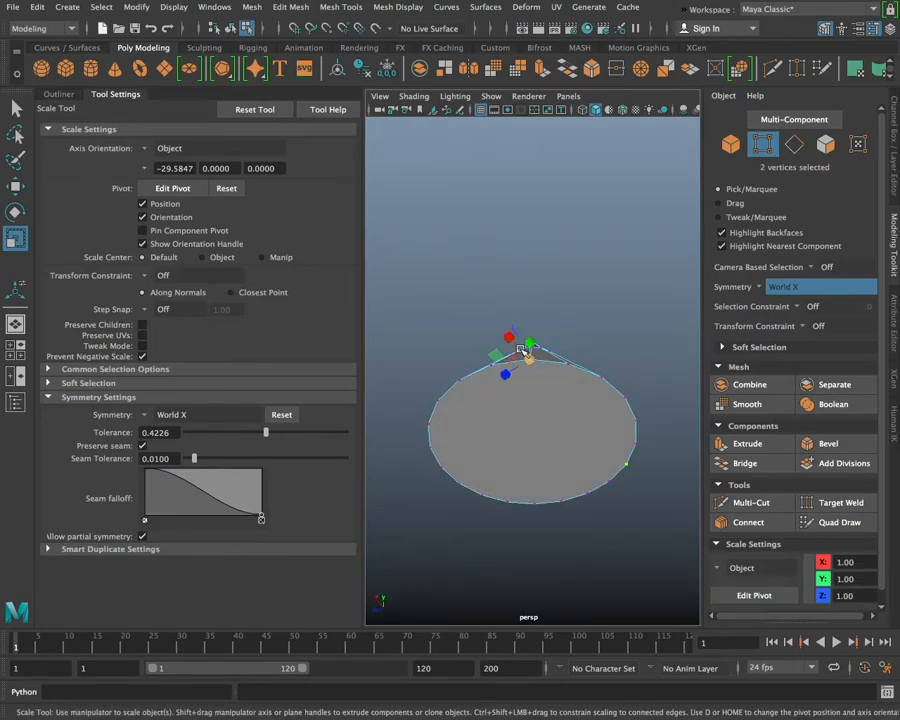
{"action": "left_click_drag", "start_coordinate": [525, 352], "coordinate": [506, 380], "text": "alt"}
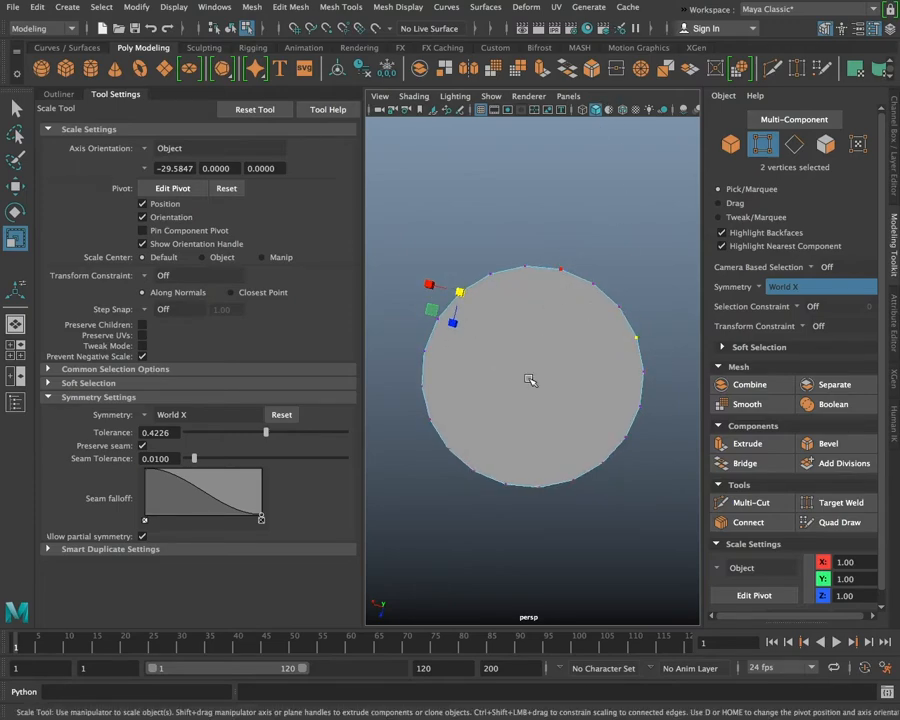
{"action": "key", "text": "e"}
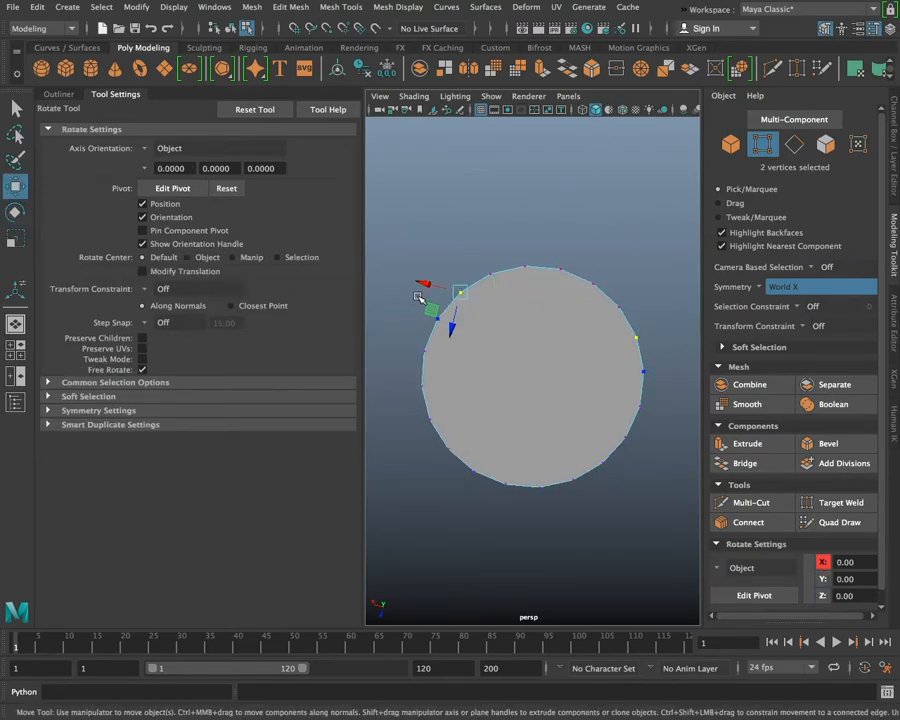
{"action": "key", "text": "w"}
{"action": "left_click_drag", "start_coordinate": [424, 284], "coordinate": [527, 444]}
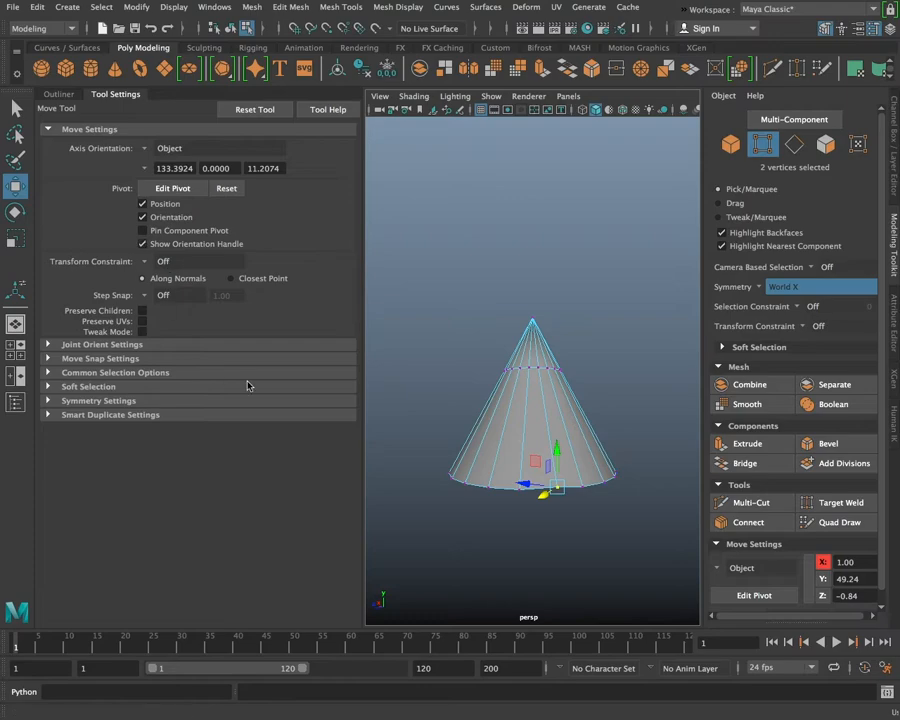
Select all of the cone's vertices from a zoomed-out view and open the Outliner.
{"action": "scroll", "coordinate": [462, 410], "scroll_direction": "down", "scroll_amount": 5}
{"action": "left_click_drag", "start_coordinate": [518, 434], "coordinate": [528, 476], "text": "alt"}
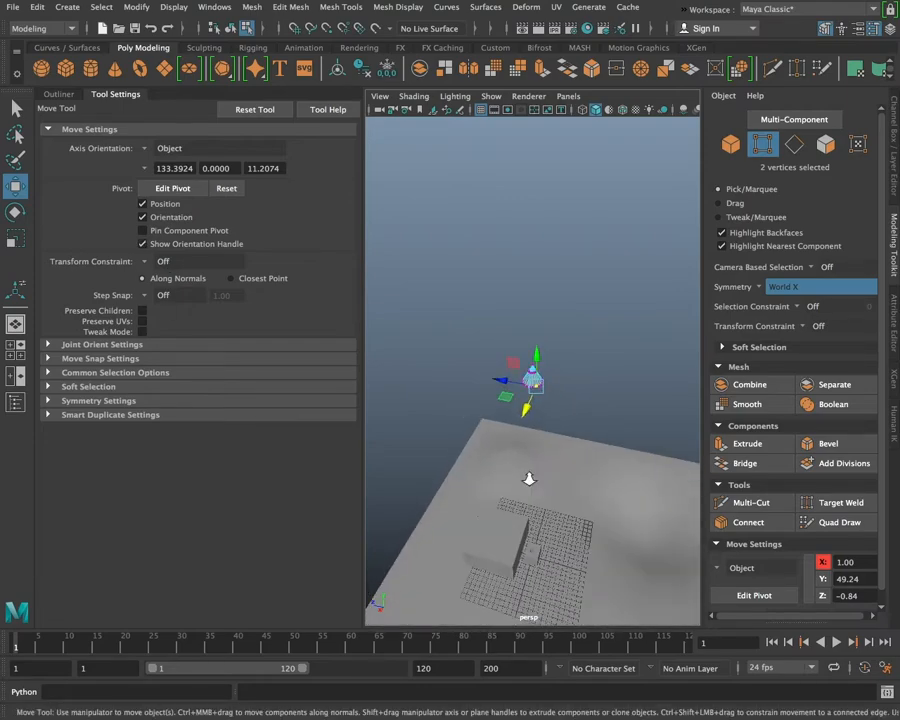
{"action": "scroll", "coordinate": [528, 476], "scroll_direction": "down", "scroll_amount": 5}
{"action": "left_click_drag", "start_coordinate": [494, 297], "coordinate": [621, 491]}
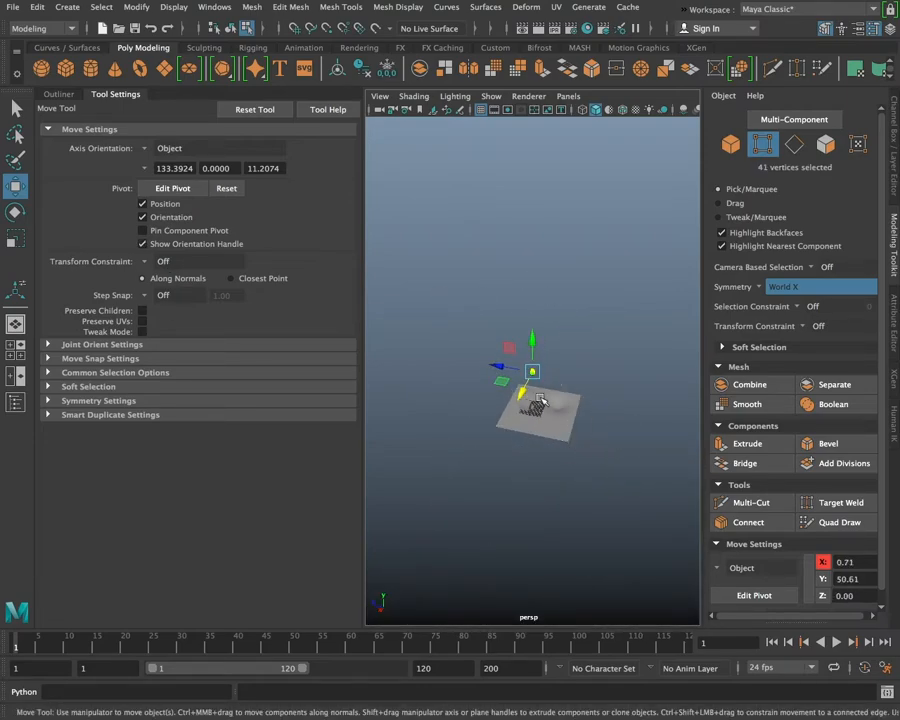
{"action": "left_click", "coordinate": [57, 94]}
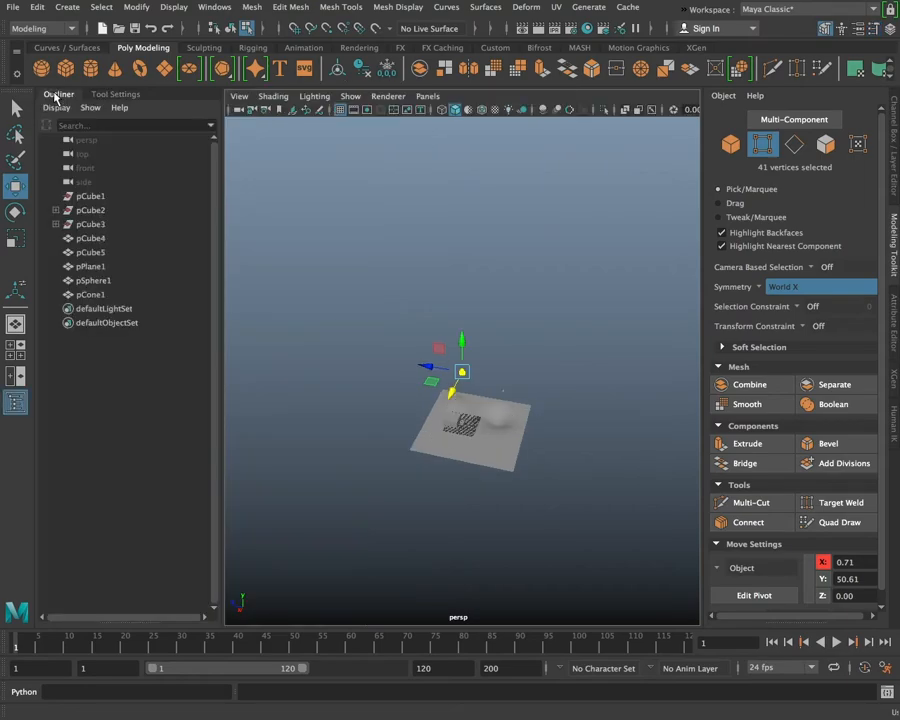
Examine the scene's objects by selecting pCube1, pCube2, pCube3, pCube4 and pCone1 individually.
{"action": "left_click", "coordinate": [89, 209]}
{"action": "left_click", "coordinate": [94, 225]}
{"action": "left_click", "coordinate": [93, 196]}
{"action": "left_click", "coordinate": [92, 209]}
{"action": "left_click", "coordinate": [93, 224]}
{"action": "left_click", "coordinate": [92, 197]}
{"action": "left_click", "coordinate": [89, 211]}
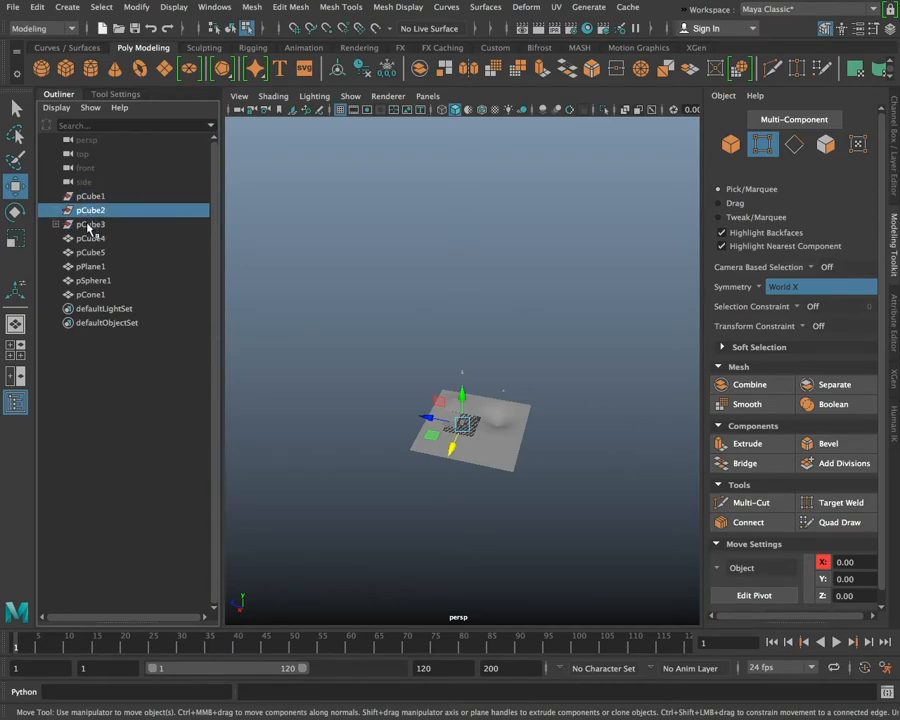
{"action": "left_click", "coordinate": [86, 226]}
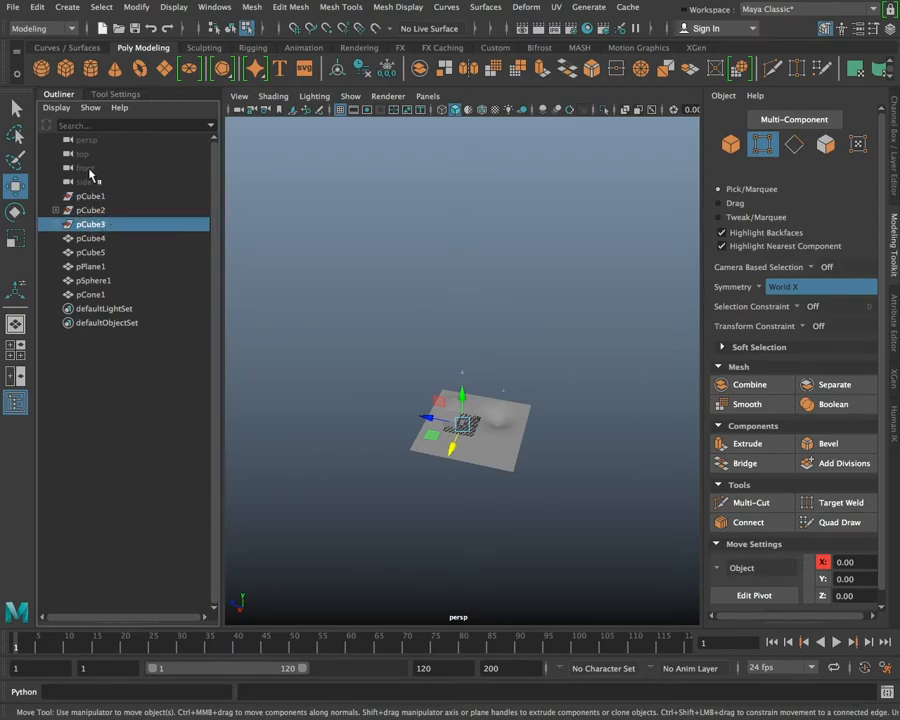
{"action": "left_click", "coordinate": [92, 239]}
{"action": "left_click", "coordinate": [90, 294]}
Rename the pCube4 object to building1.
{"action": "left_click", "coordinate": [100, 238]}
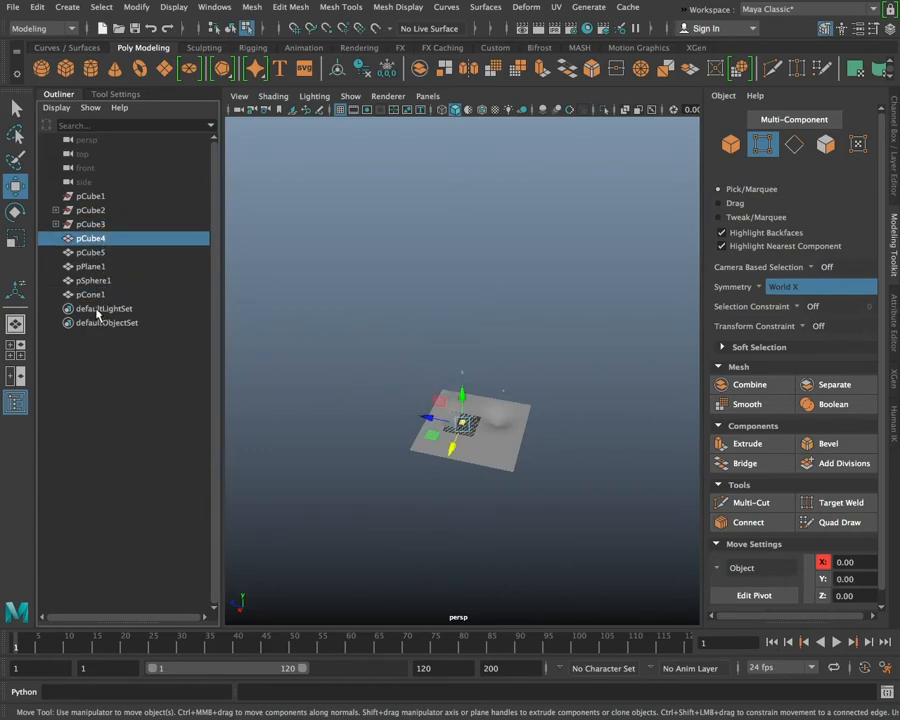
{"action": "double_click", "coordinate": [94, 240]}
{"action": "type", "text": "building1"}
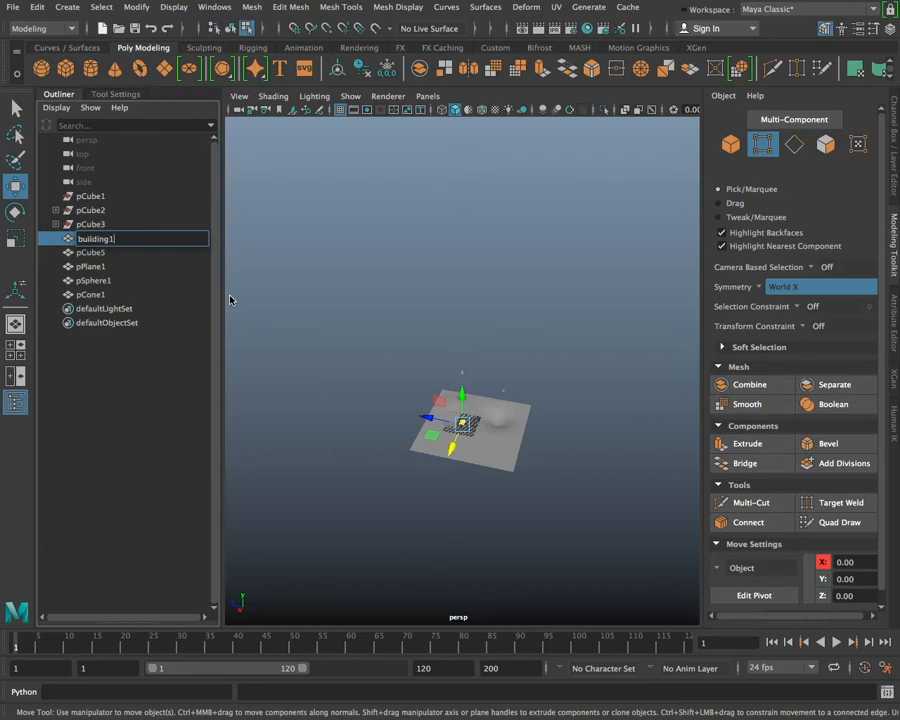
{"action": "key", "text": "Return"}
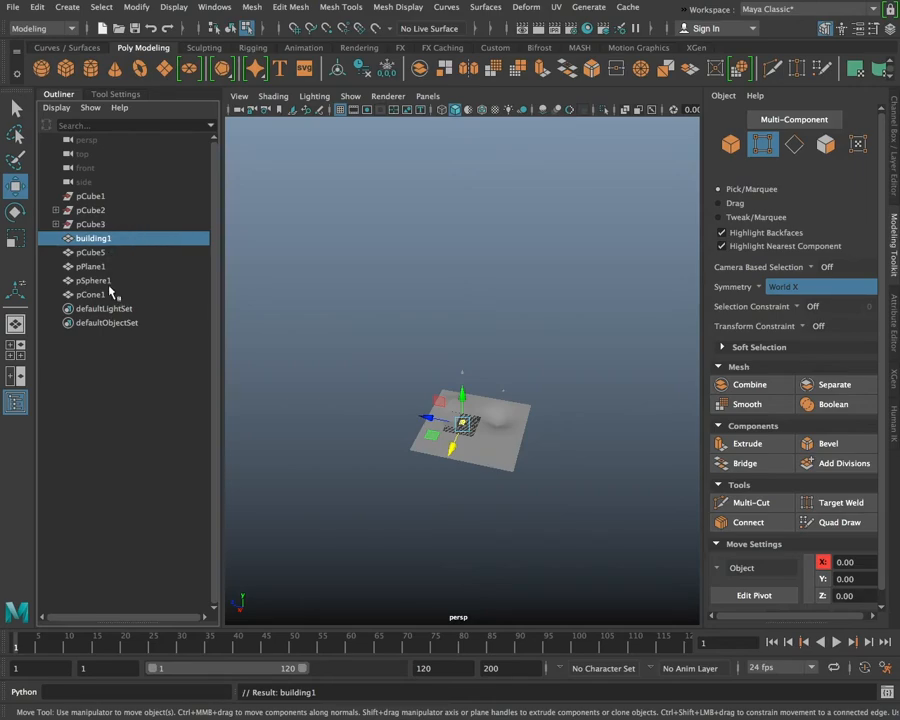
Select all objects from pCube1 through pCone1 and delete them from the scene.
{"action": "left_click", "coordinate": [100, 196]}
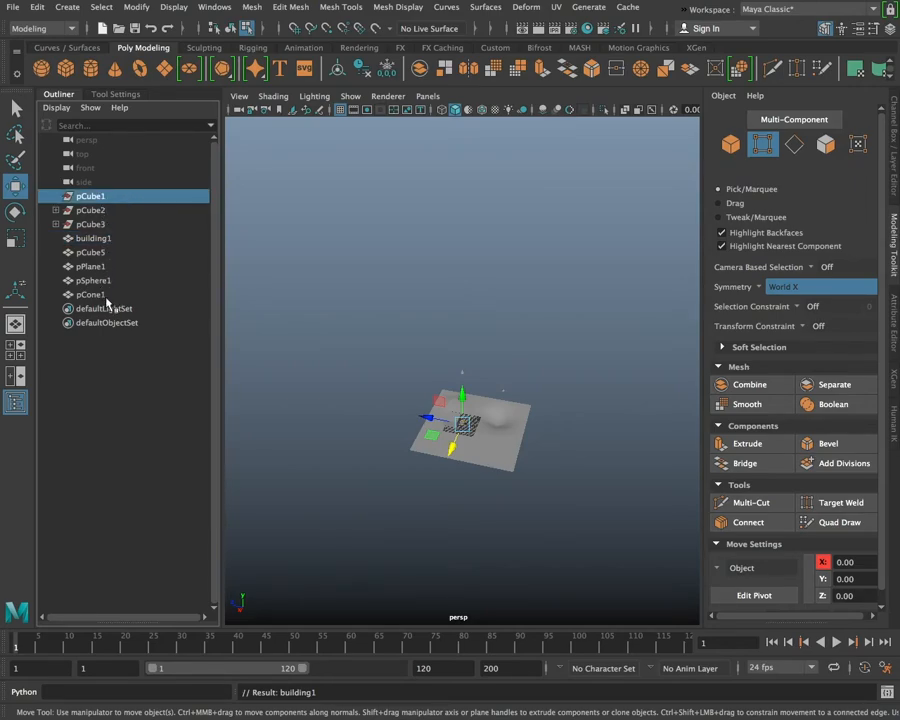
{"action": "left_click", "coordinate": [106, 296], "text": "shift"}
{"action": "key", "text": "Delete"}
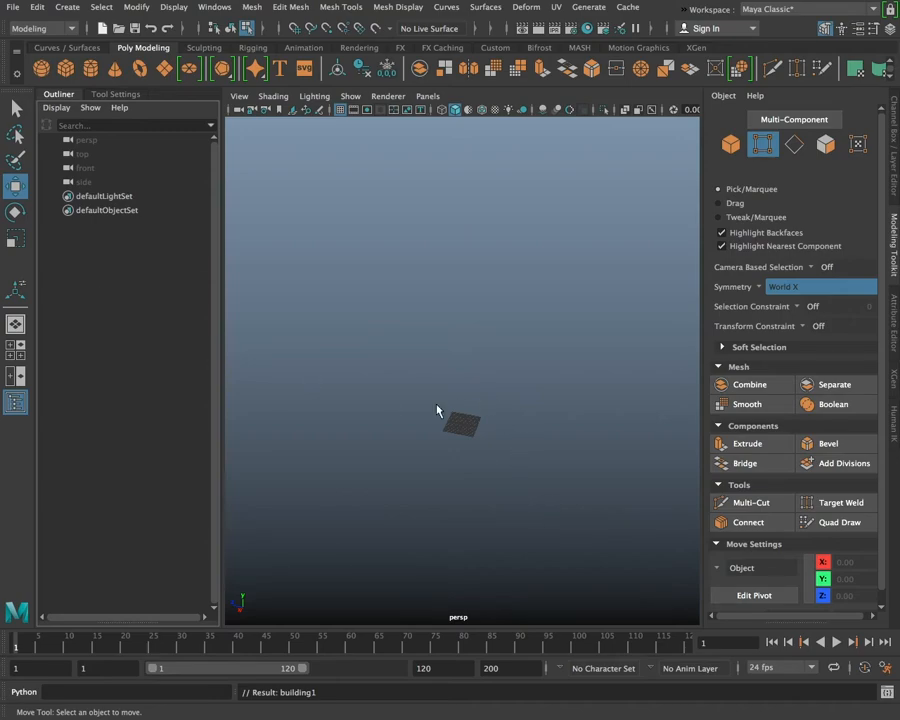
{"action": "scroll", "coordinate": [528, 389], "scroll_direction": "up", "scroll_amount": 5}
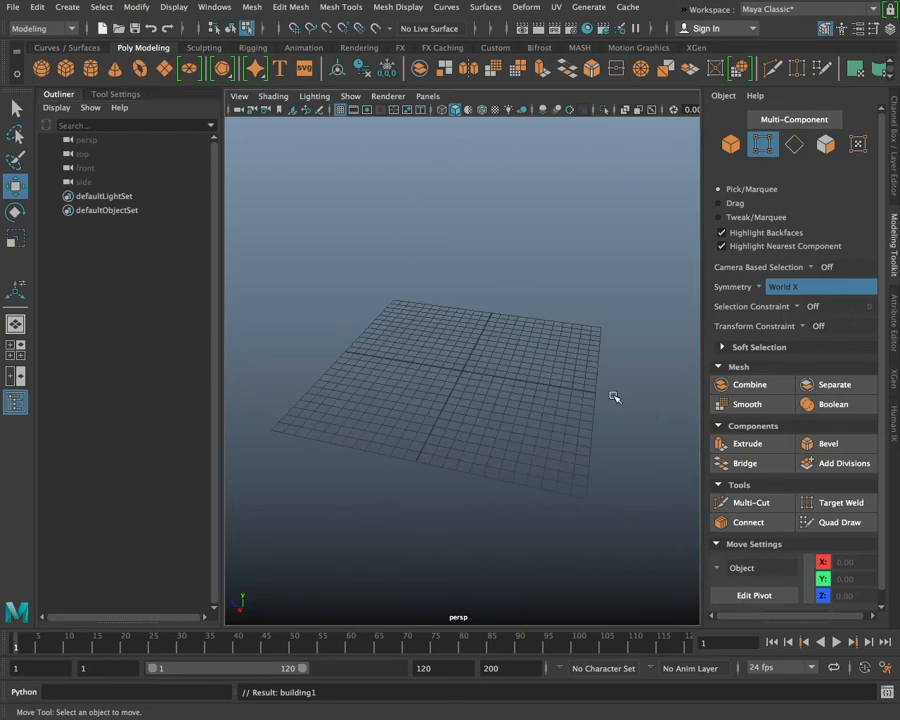